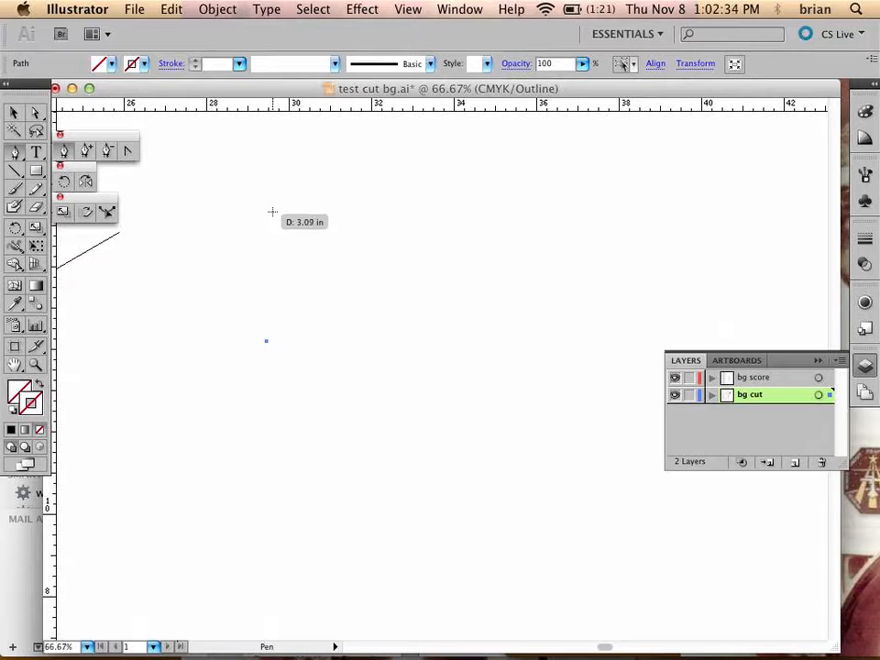
Complete the L-shaped path with a vertical segment and a horizontal segment about 4 in long, and turn off Smart Guides.
click(265, 192)
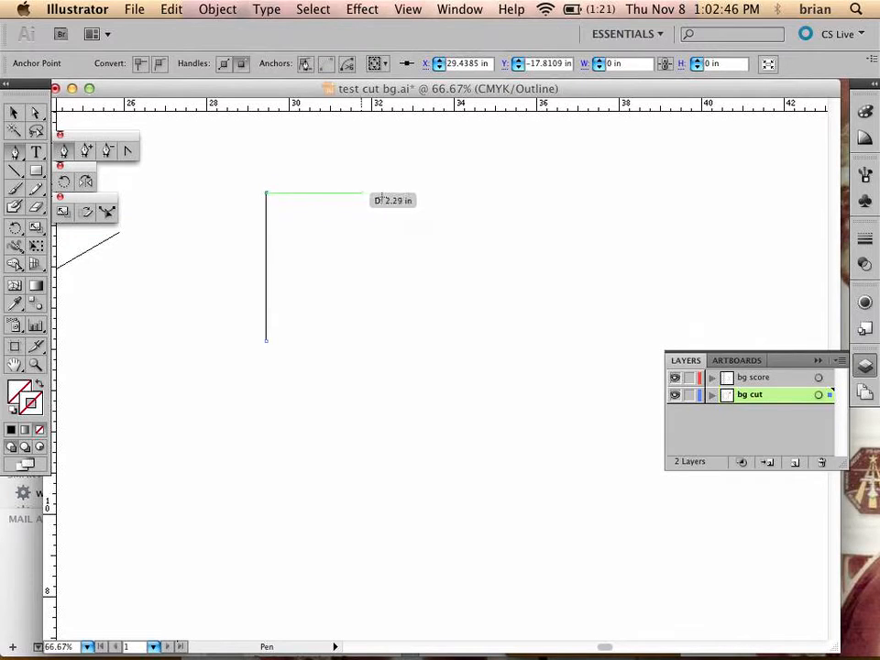
click(430, 192)
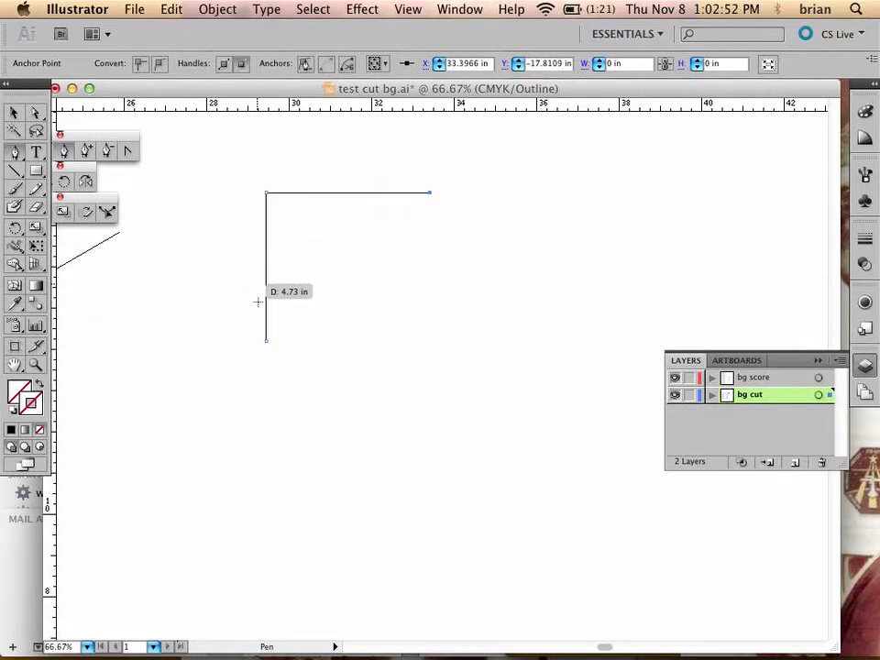
click(408, 9)
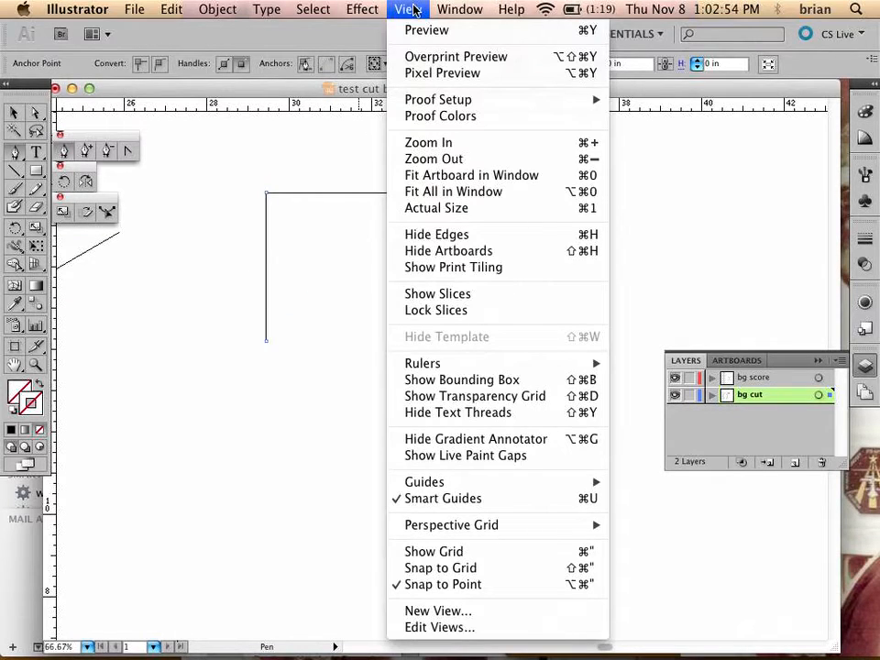
click(404, 503)
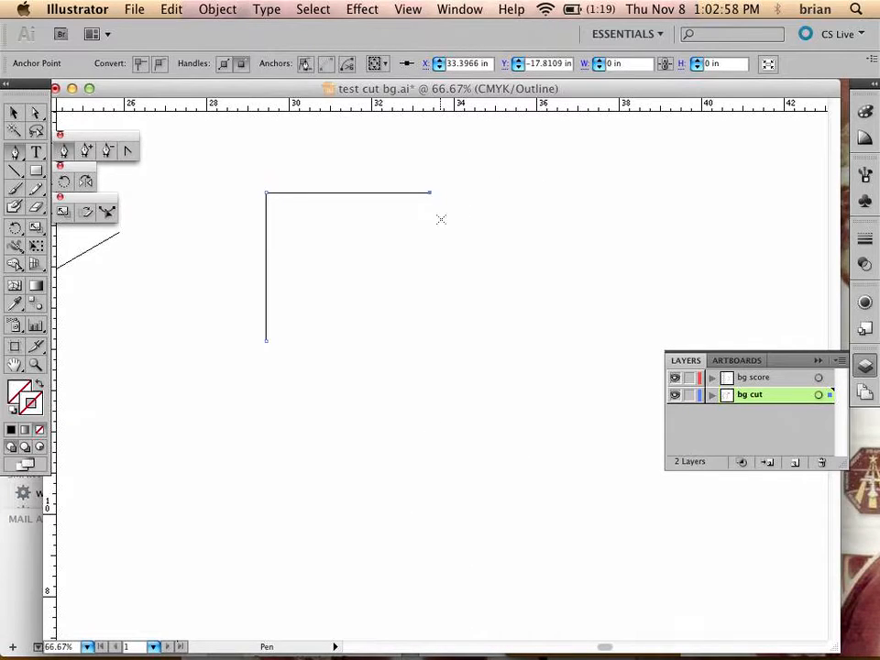
Start a new open path beside the L shape with seven straight segments that step up, across and down to a point below it.
click(477, 287)
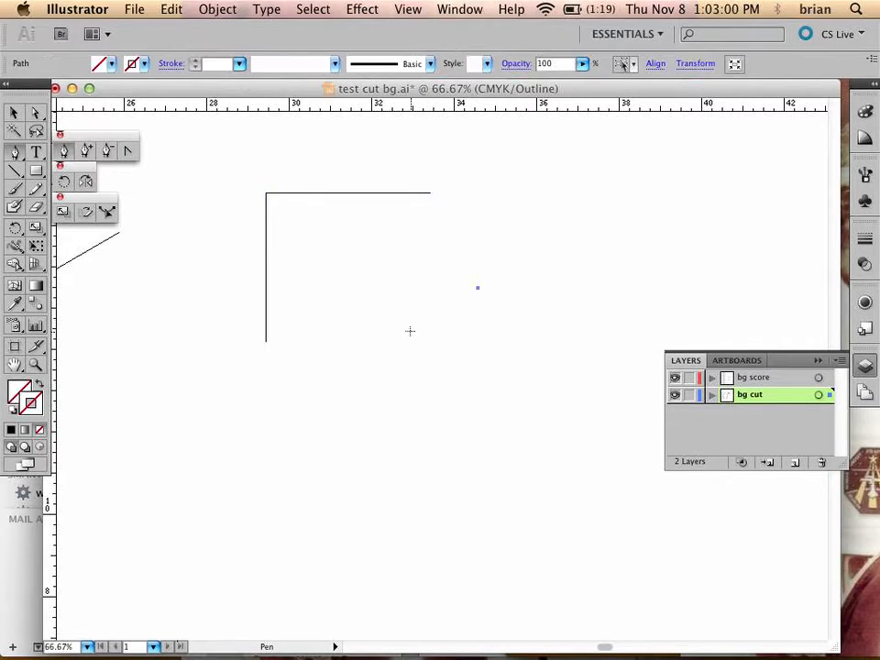
click(551, 275)
click(557, 216)
click(621, 217)
click(602, 292)
click(525, 349)
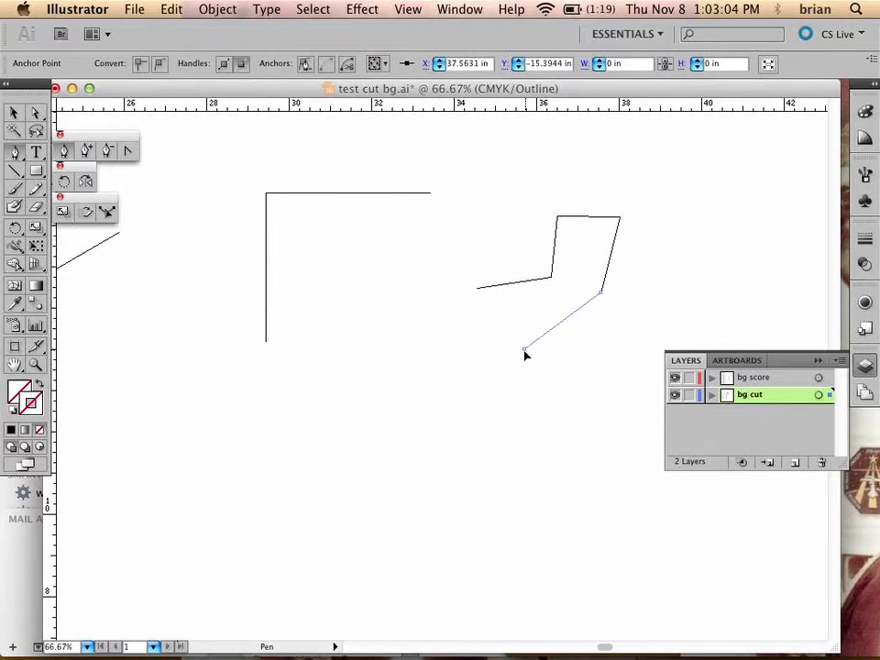
click(423, 412)
click(370, 330)
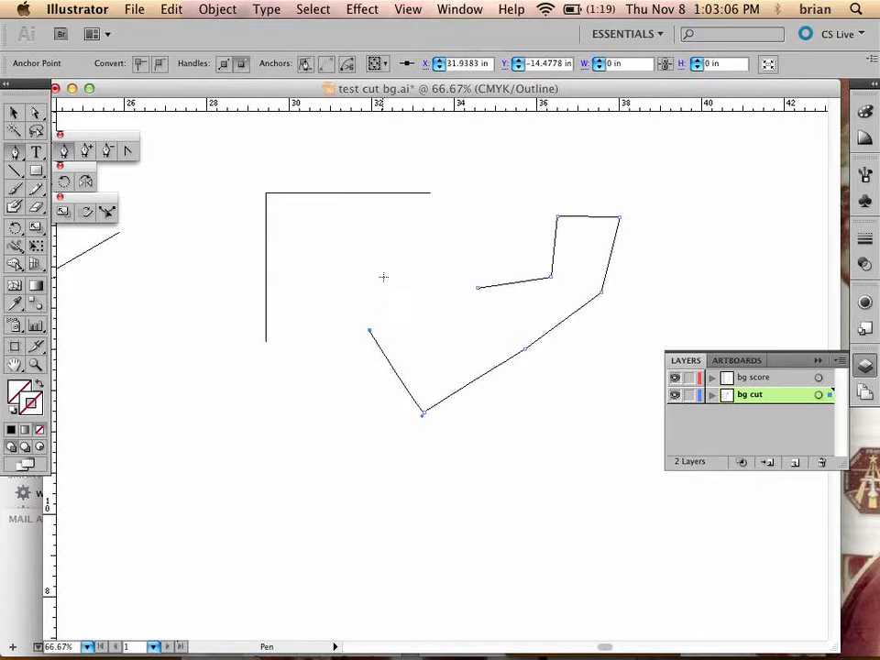
Continue the path with a run of smooth curved segments looping around the L shape and ending below the path's lowest corner.
drag(387, 269, 444, 269)
drag(468, 220, 461, 171)
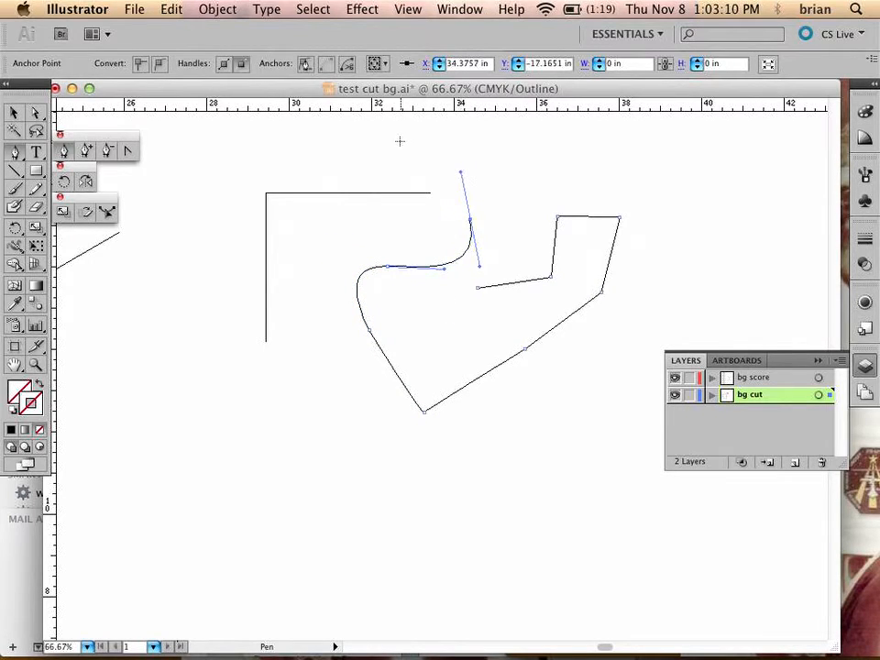
drag(397, 142, 333, 176)
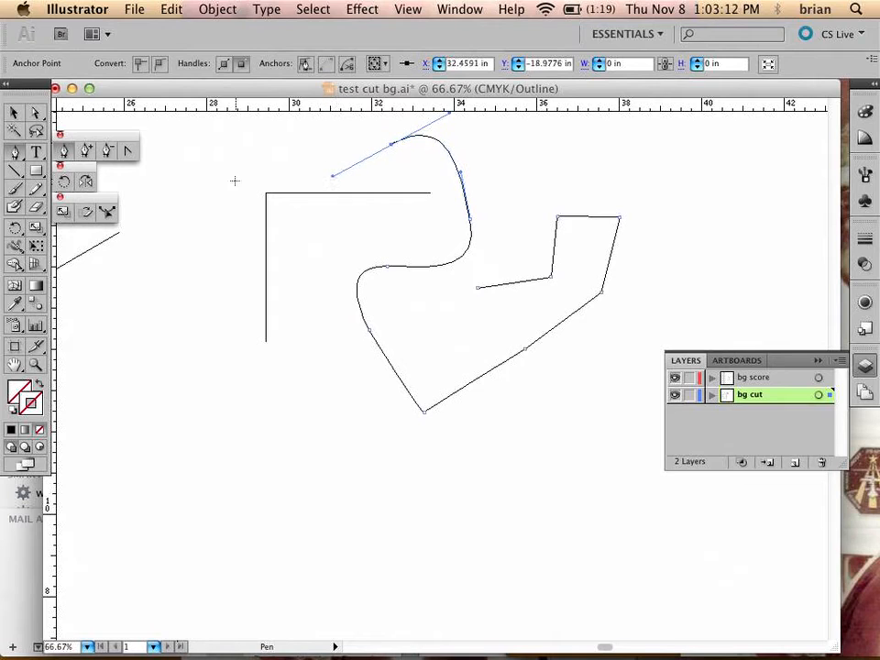
drag(229, 221, 199, 163)
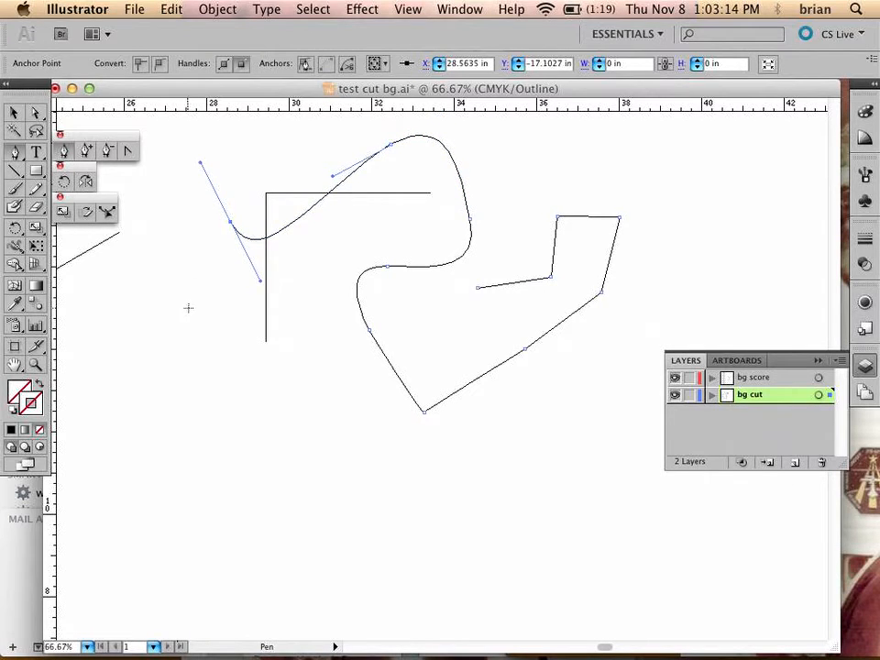
drag(188, 309, 233, 402)
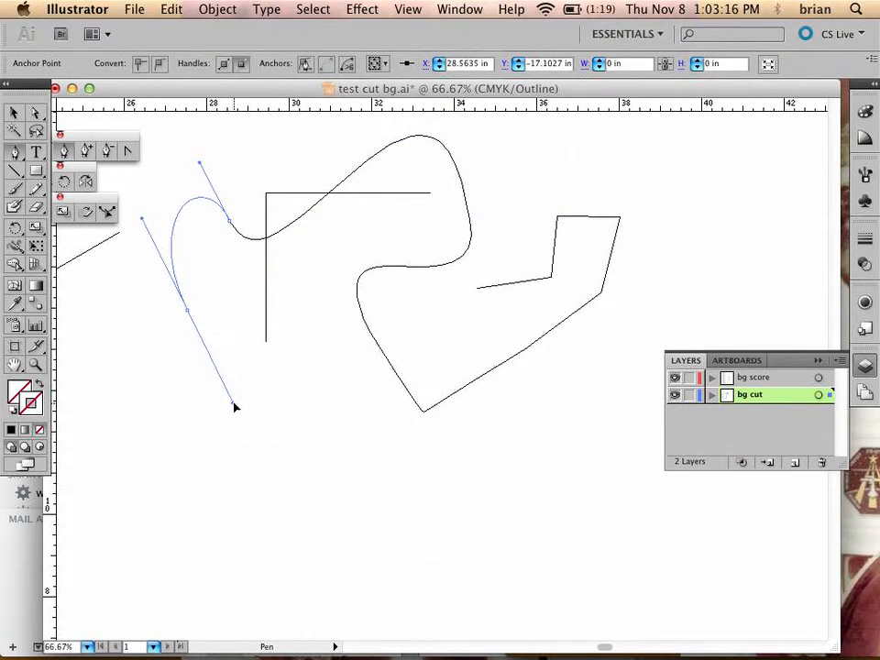
drag(306, 400, 334, 387)
drag(305, 319, 334, 243)
drag(402, 306, 419, 334)
drag(375, 450, 354, 487)
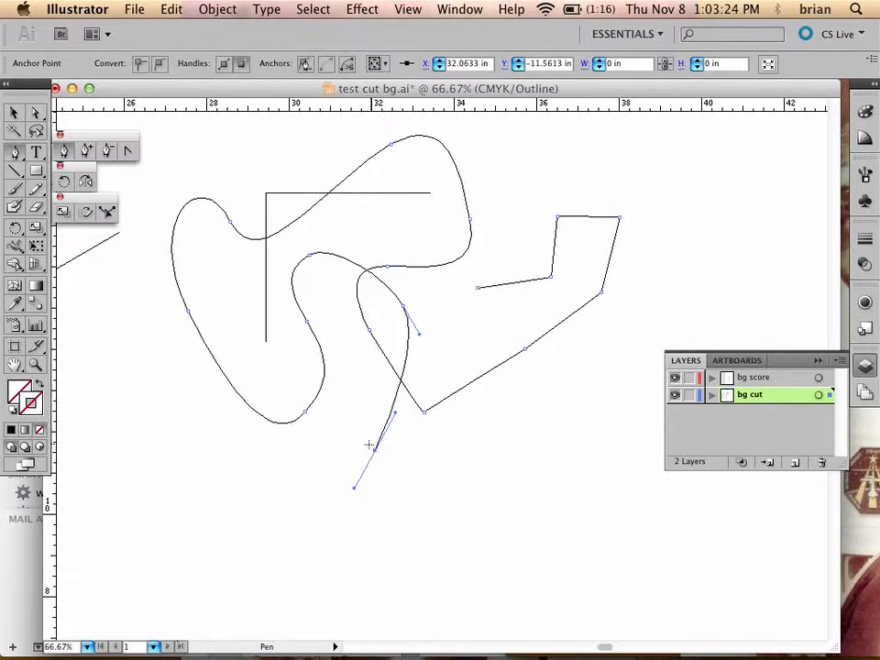
Undo a trial point, convert the last smooth anchor to a corner, and extend the path with three straight segments.
click(457, 509)
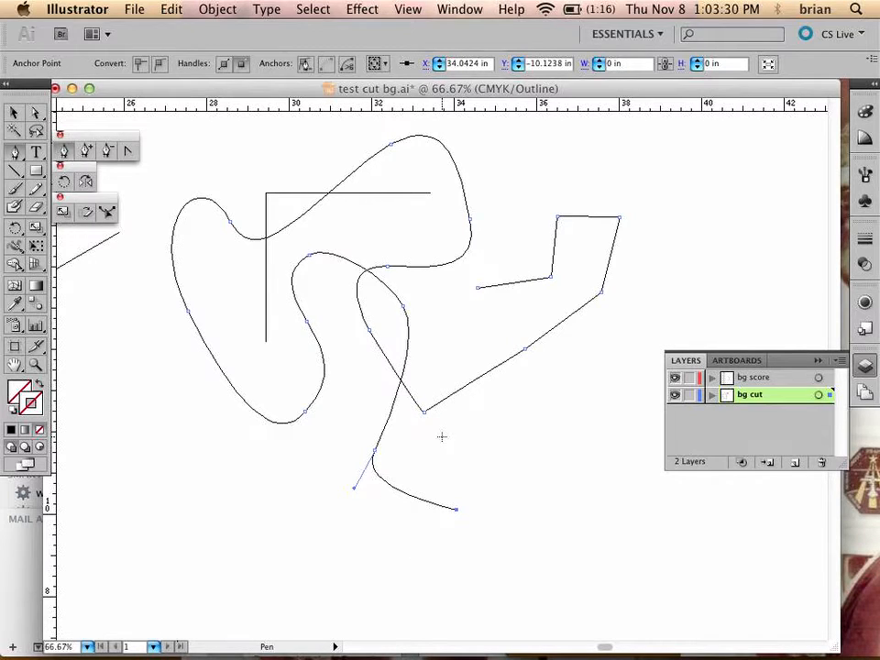
key(super+z)
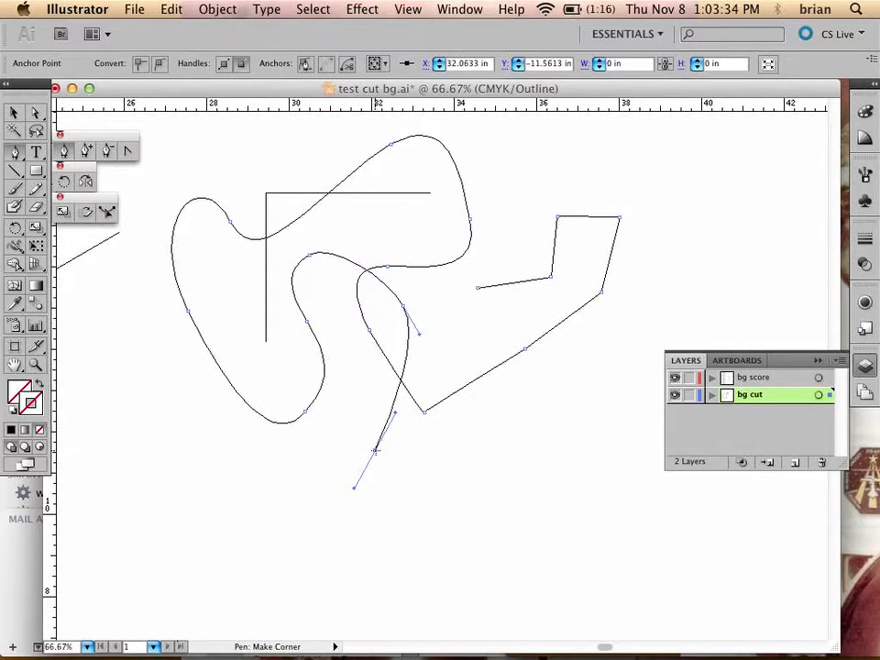
click(374, 449)
click(467, 526)
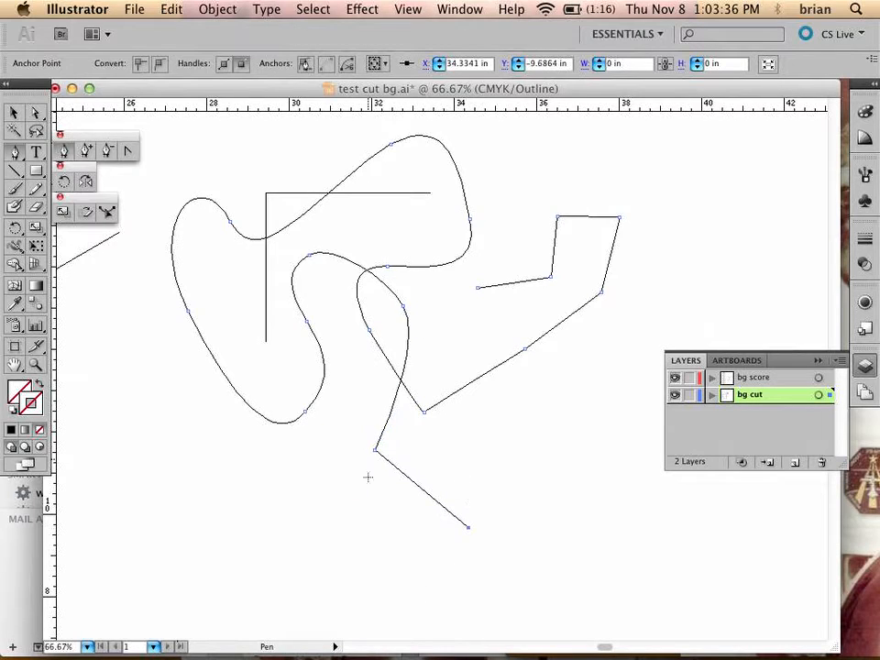
click(516, 467)
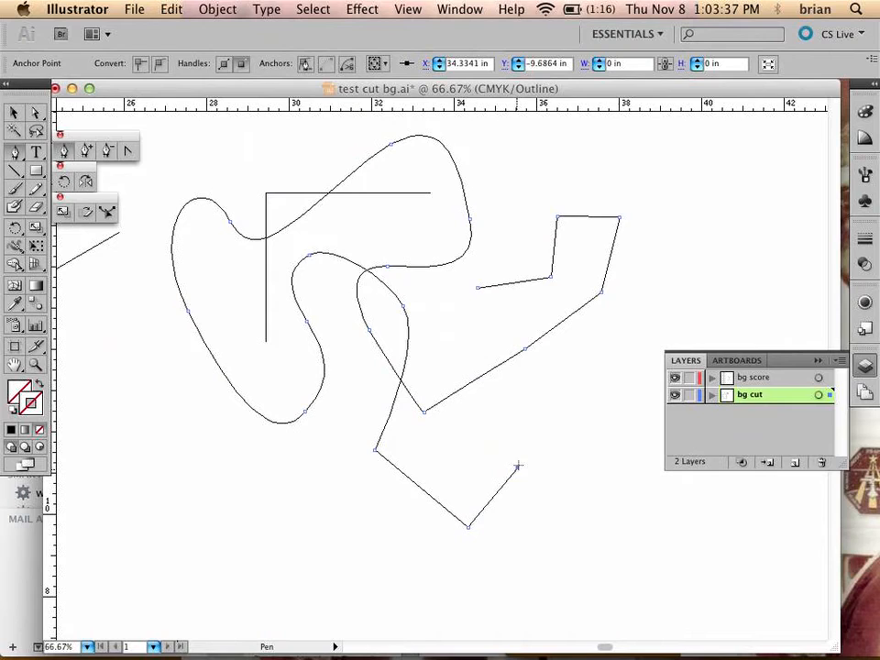
click(530, 409)
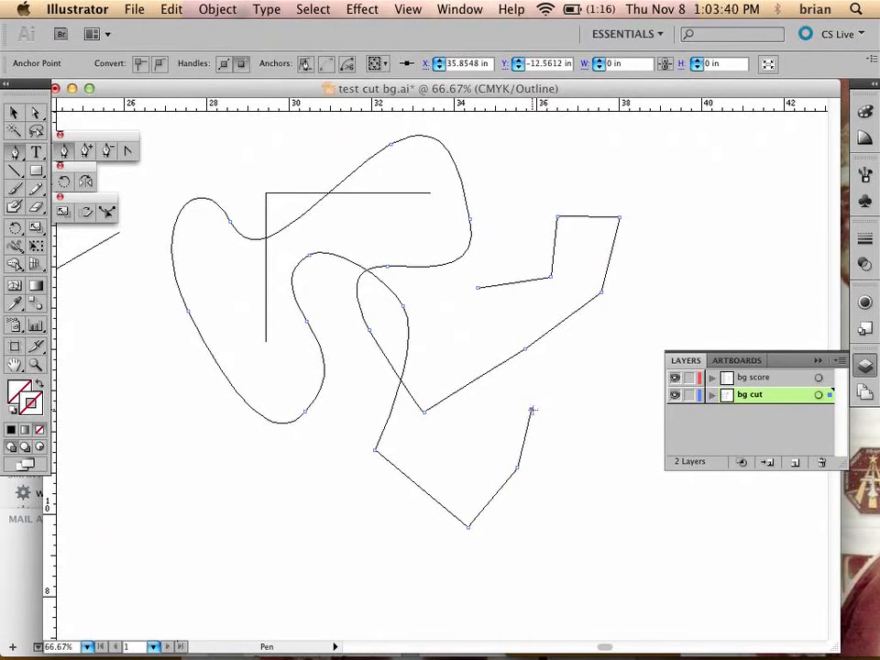
Pull a direction handle out of the last corner anchor, add a curved segment, and convert its end anchor to a corner.
click(531, 410)
click(597, 419)
drag(621, 517, 572, 607)
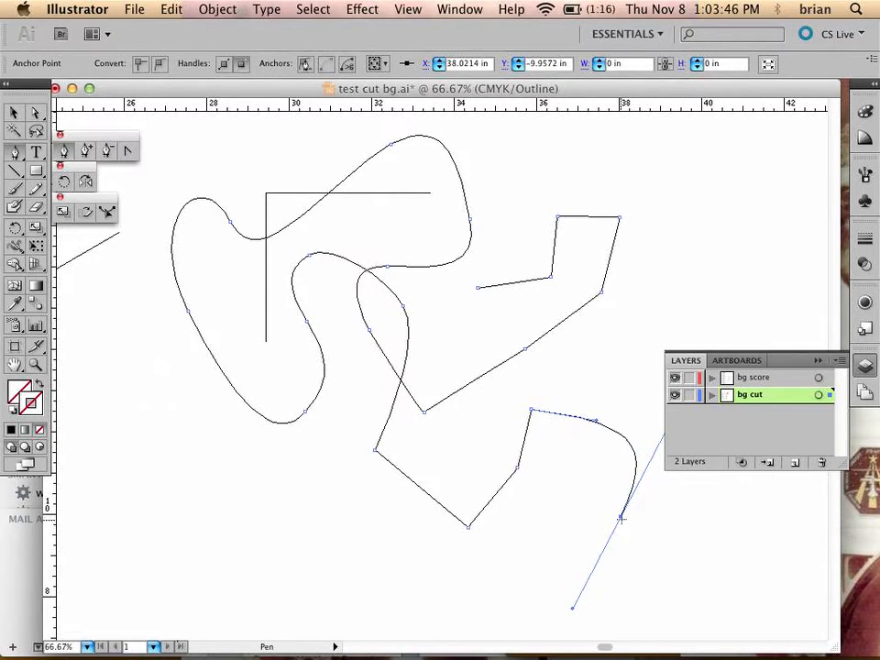
click(620, 517)
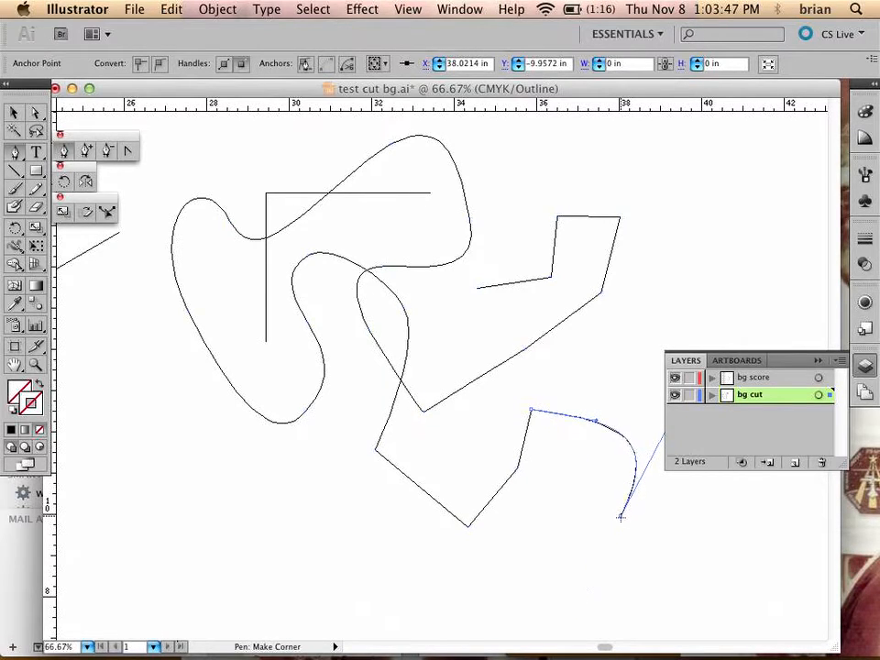
Add a short straight segment followed by an arched curve, and make the arch's end anchor a corner.
click(691, 537)
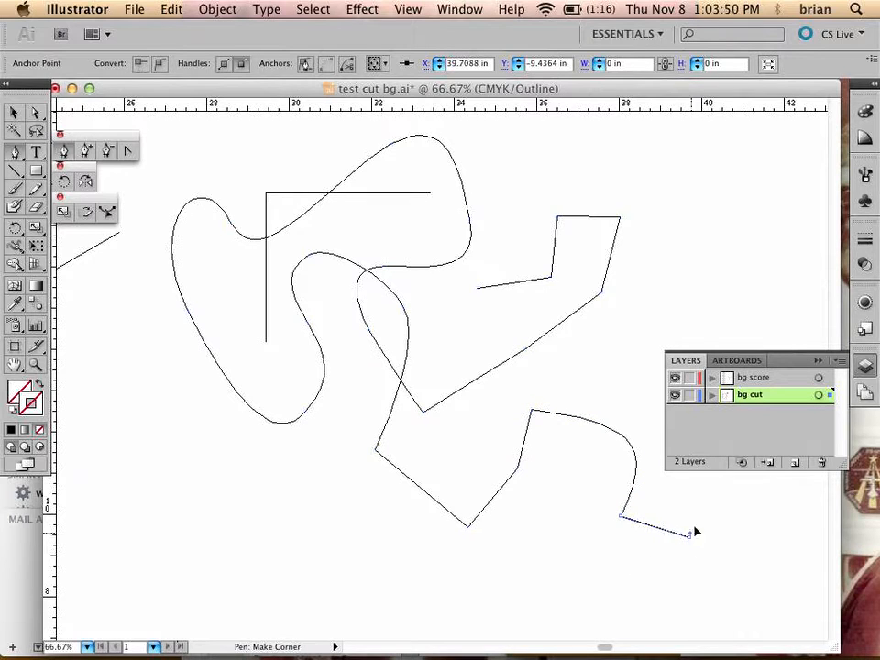
click(715, 495)
drag(767, 566, 752, 622)
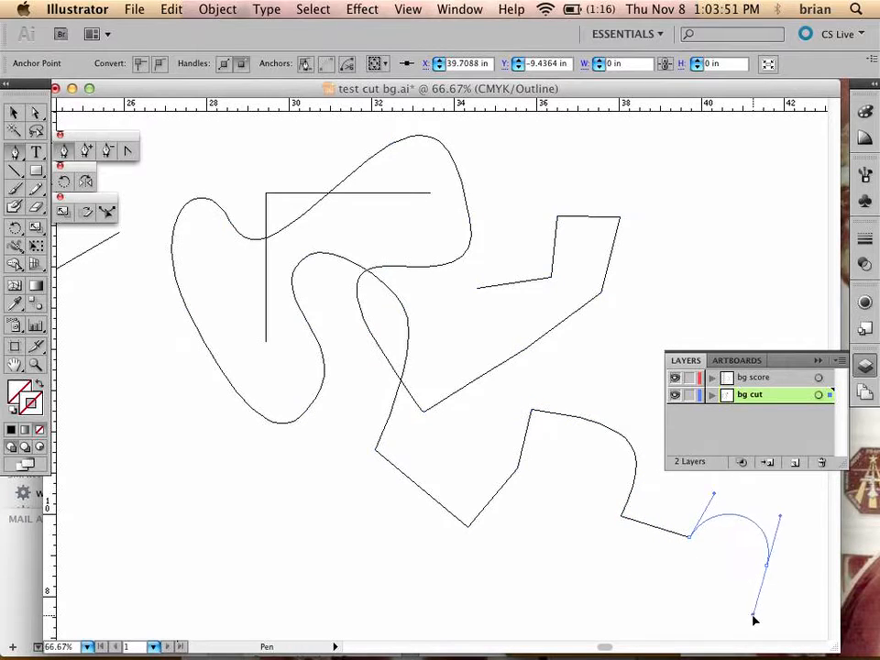
click(767, 566)
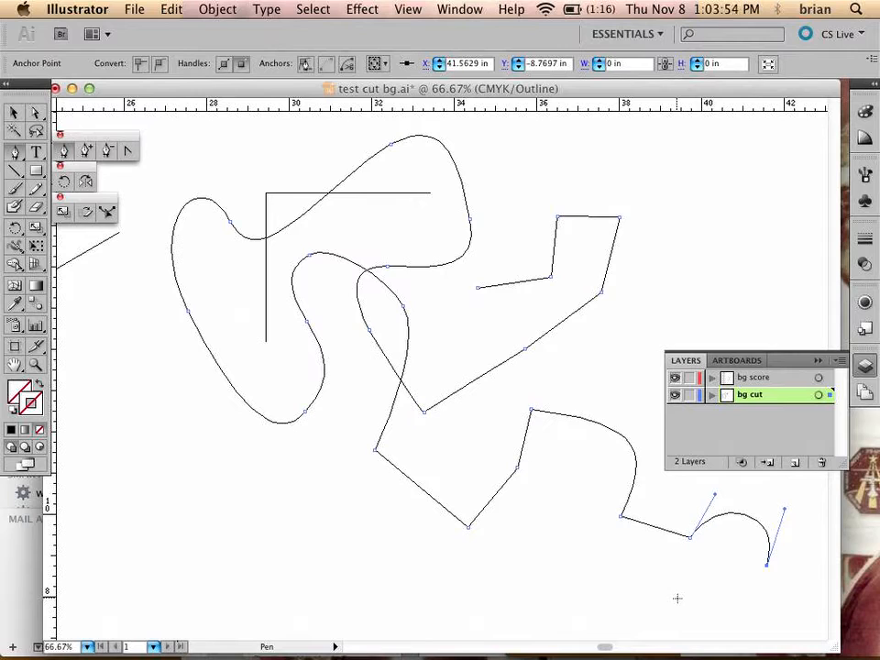
Run straight segments around the outside of the drawing back to the starting anchor to close the path.
click(678, 597)
click(598, 580)
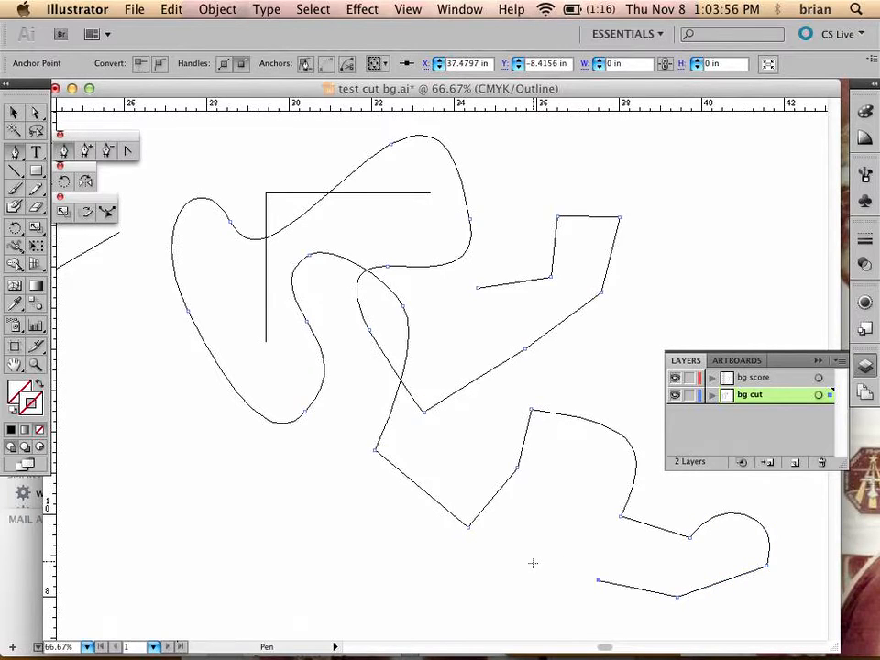
click(531, 562)
click(328, 581)
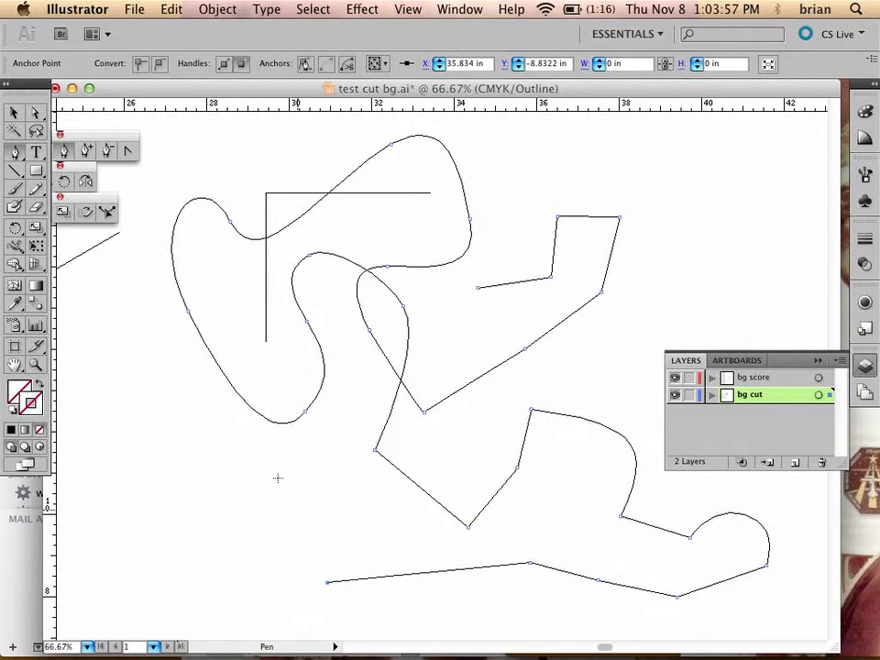
click(139, 307)
click(171, 180)
click(509, 123)
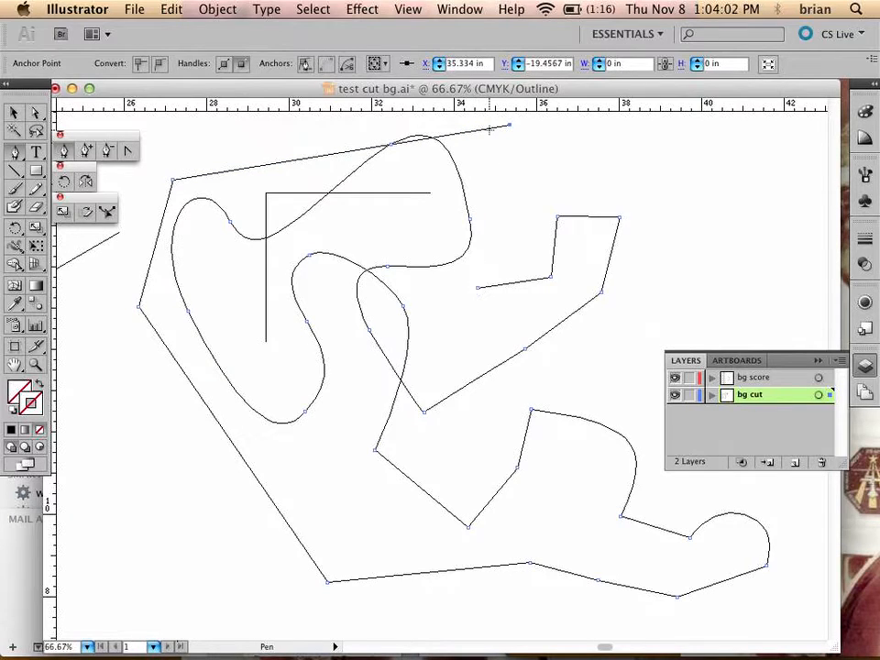
click(476, 287)
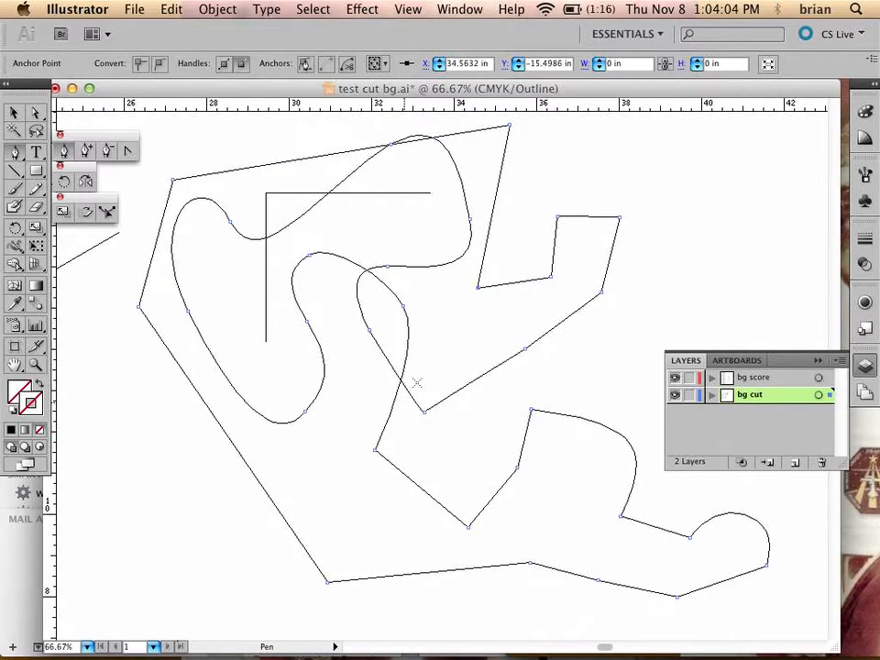
Draw a separate open path of two straight segments above the closed shape, undoing a misplaced third point, and deselect it to end it.
click(543, 172)
click(599, 163)
click(646, 143)
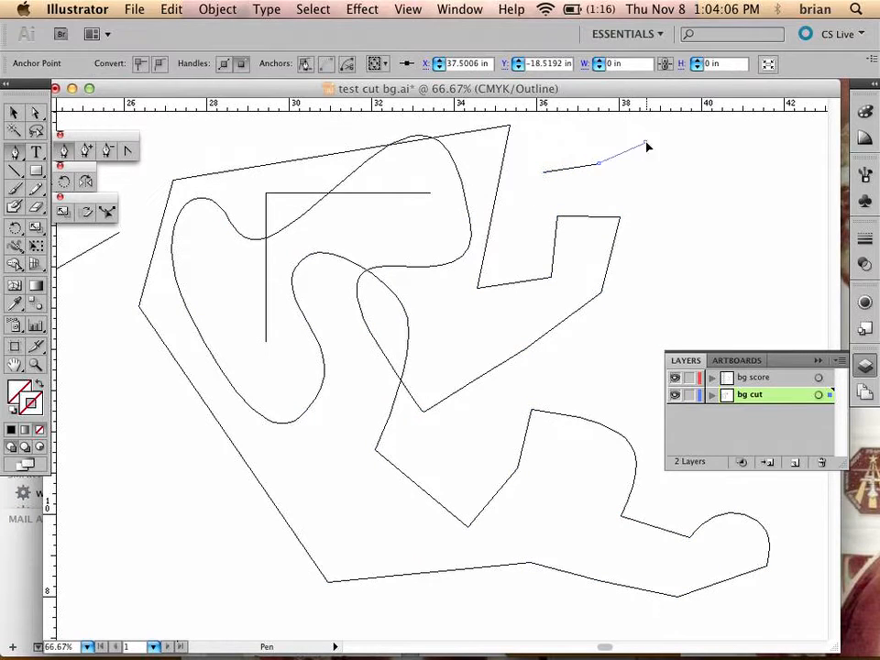
key(super+z)
click(643, 204)
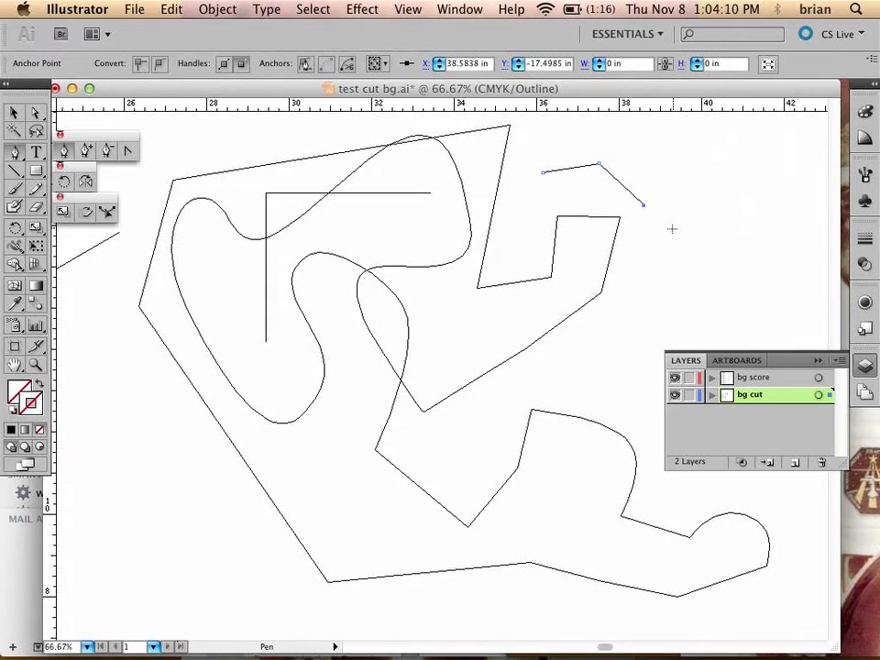
super+click(671, 155)
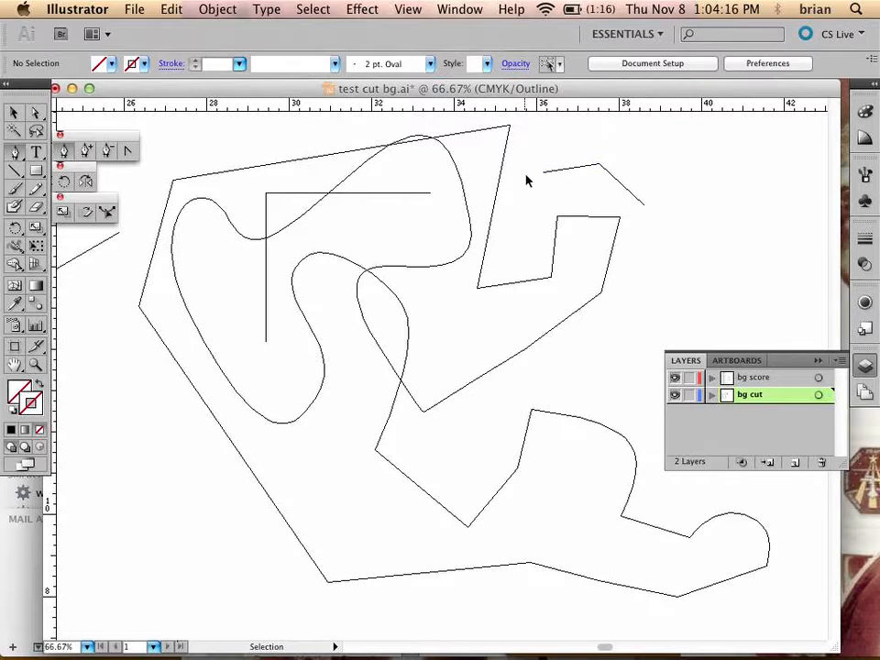
Draw a second open path of three straight zigzag segments beside the two-segment one, and deselect it to end it.
click(671, 161)
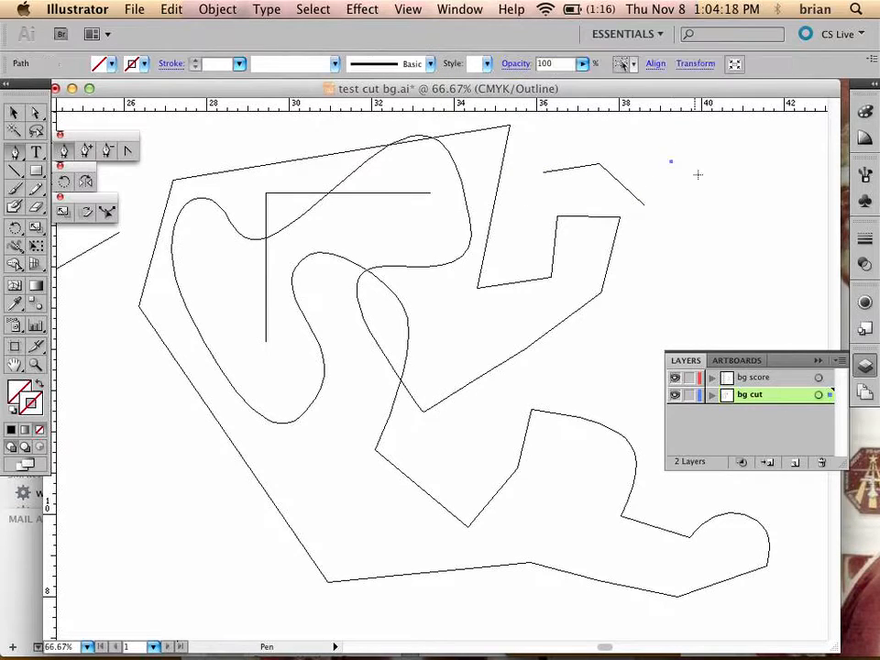
click(704, 180)
click(691, 220)
click(727, 224)
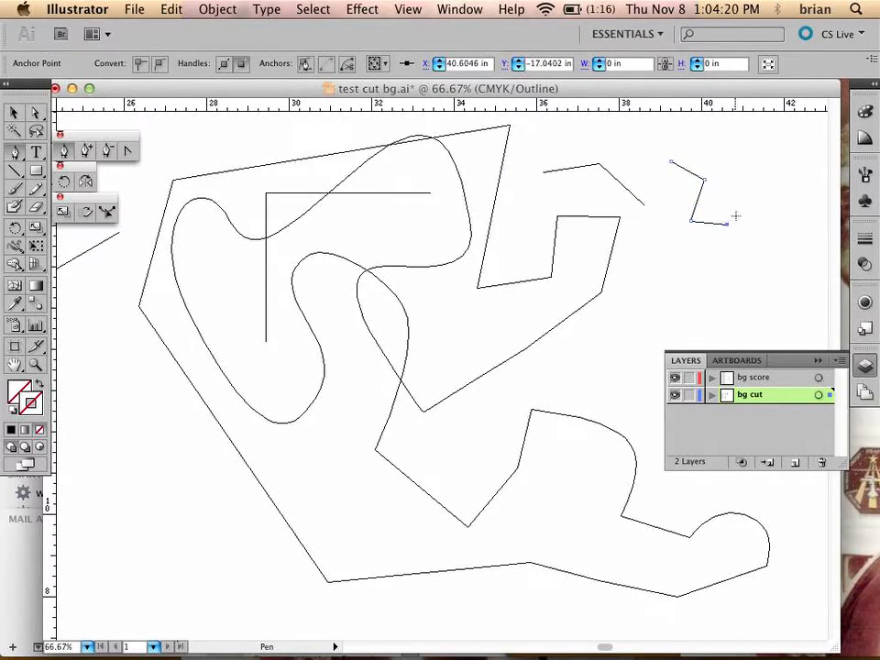
super+click(734, 249)
Draw a third open path of three straight segments just below the zigzag path, and deselect it to end it.
click(685, 248)
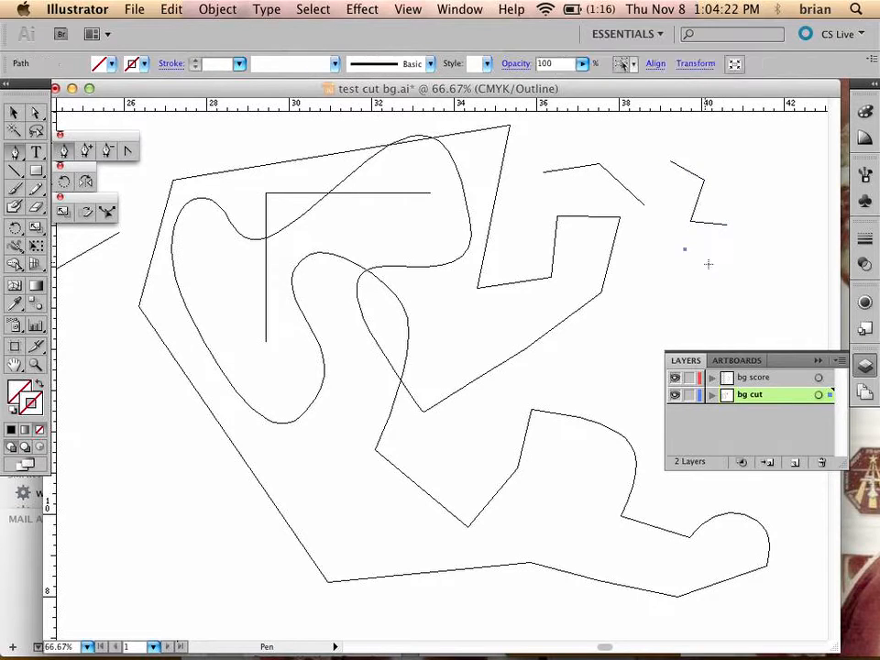
click(721, 268)
click(757, 270)
click(769, 222)
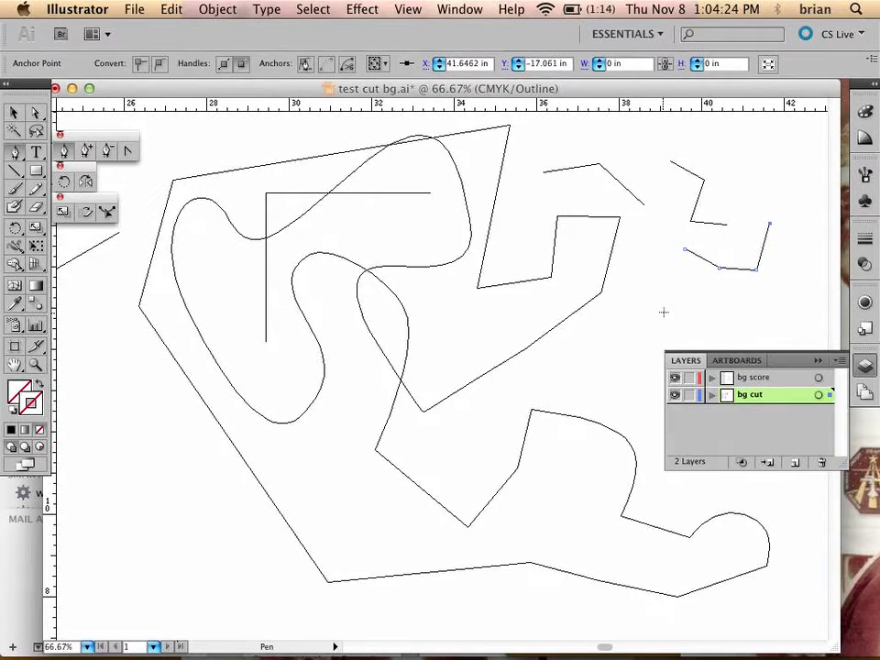
super+click(653, 314)
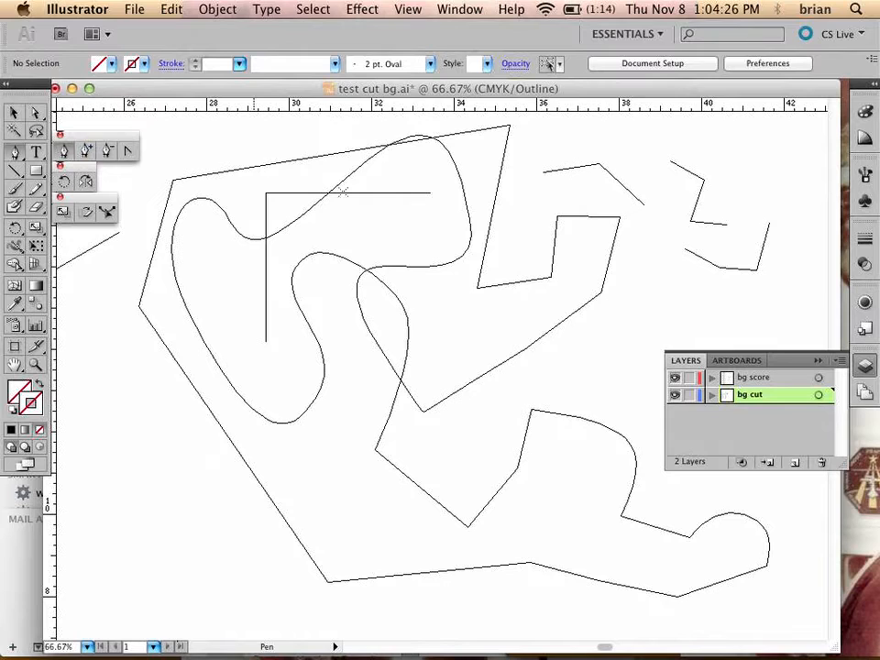
Move the whole large closed path slightly to the right with the Selection tool, and deselect it.
click(34, 112)
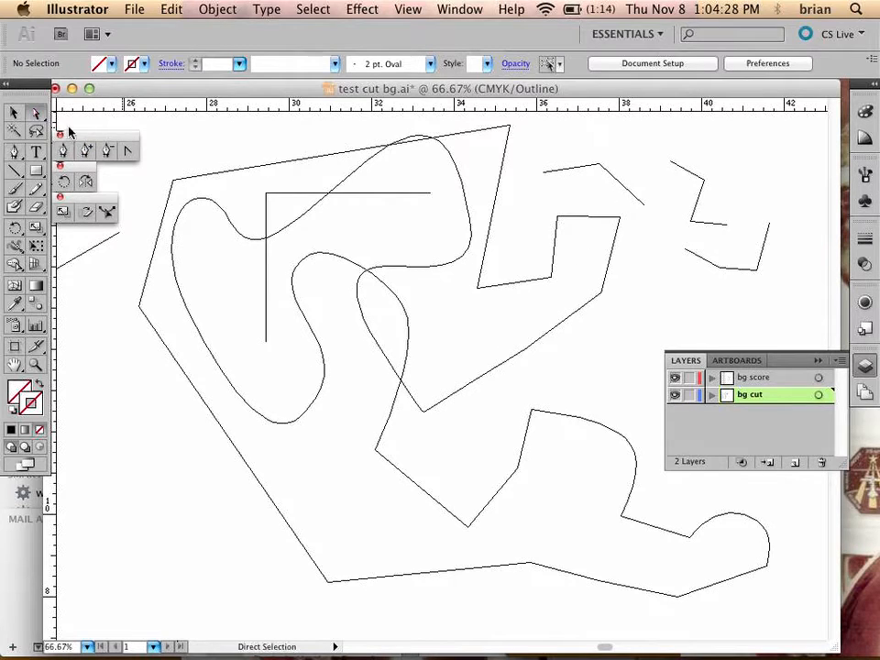
click(13, 113)
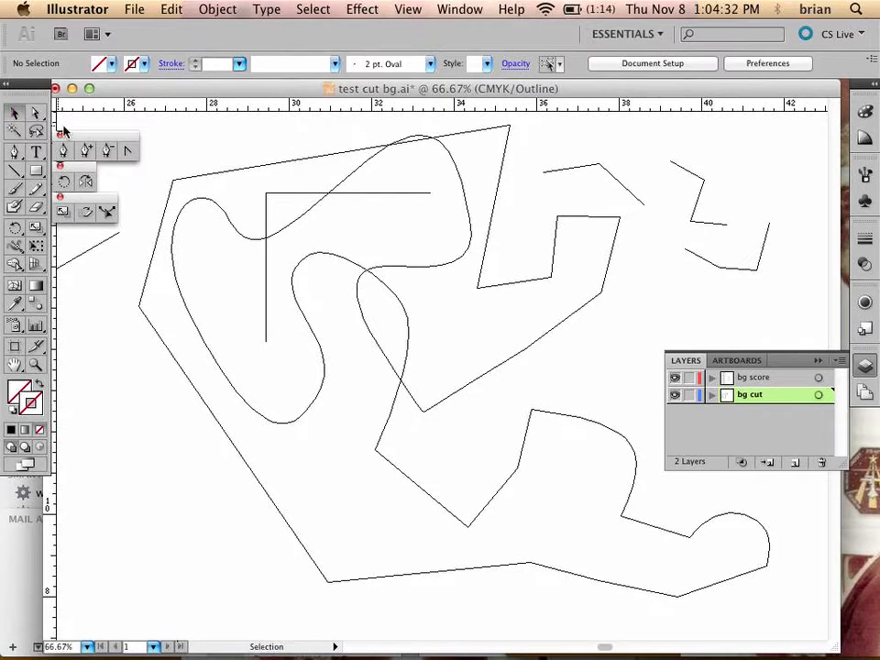
click(257, 174)
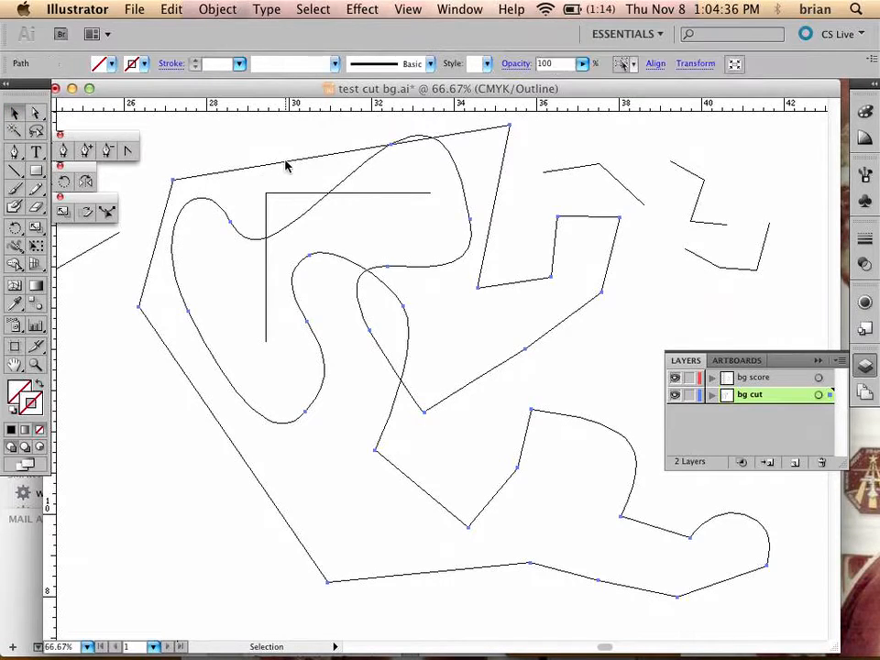
mouse_move(287, 165)
mouse_down()
mouse_move(249, 204)
mouse_move(287, 168)
mouse_up()
click(243, 234)
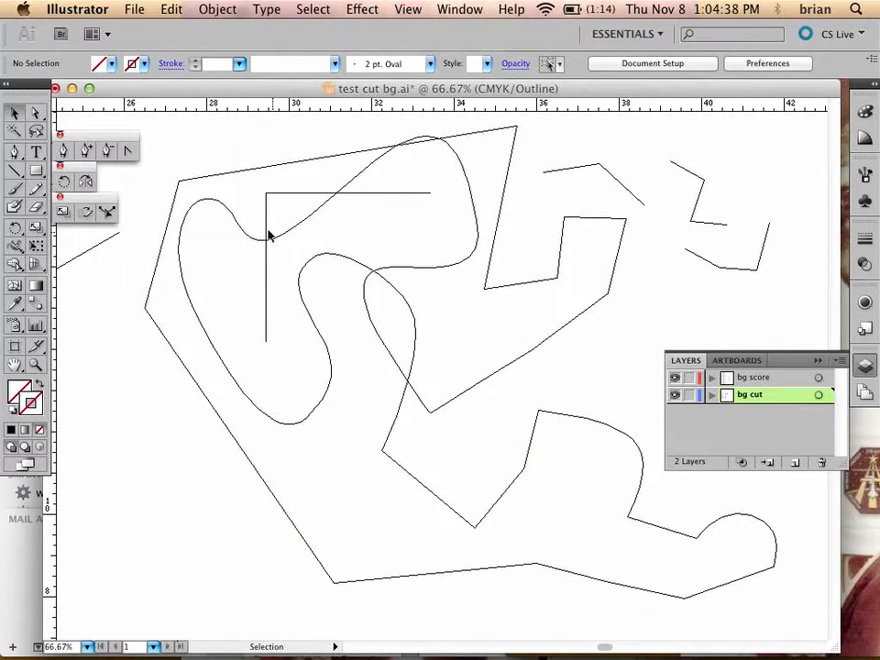
Reposition four corner anchors around the closed path's upper-right box-shaped bulge with the Direct Selection tool, widening it outward.
click(35, 114)
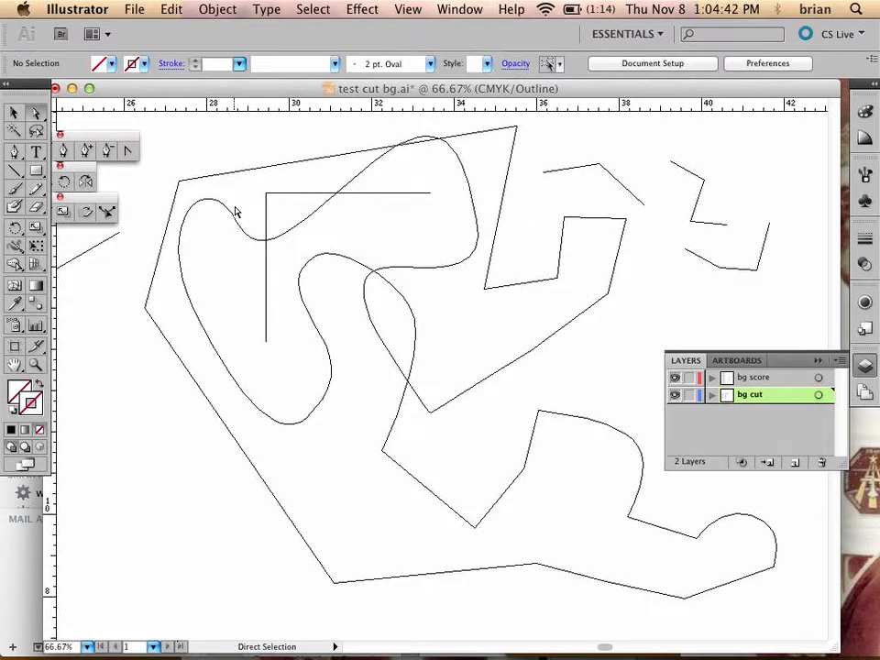
click(37, 115)
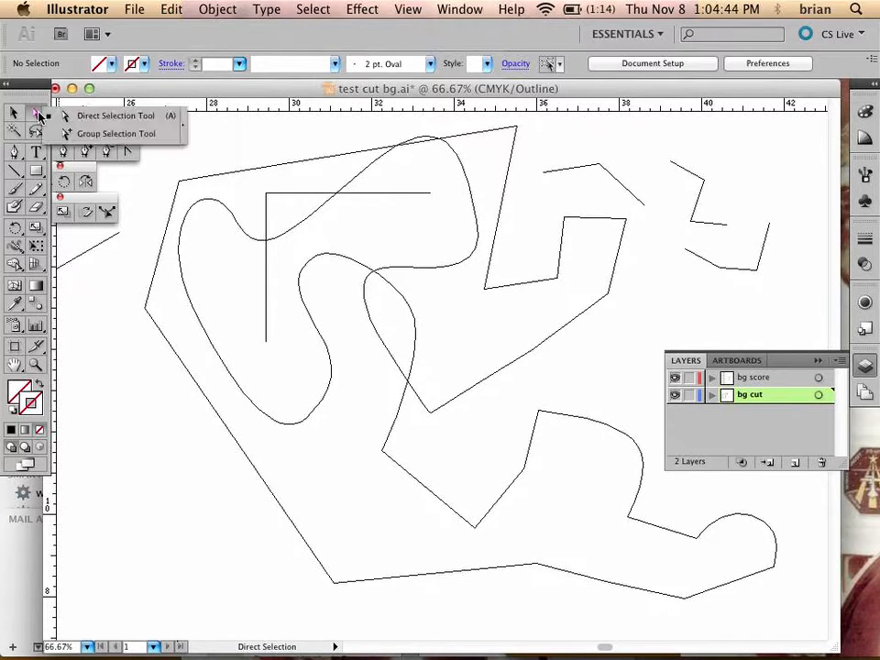
click(87, 122)
click(180, 312)
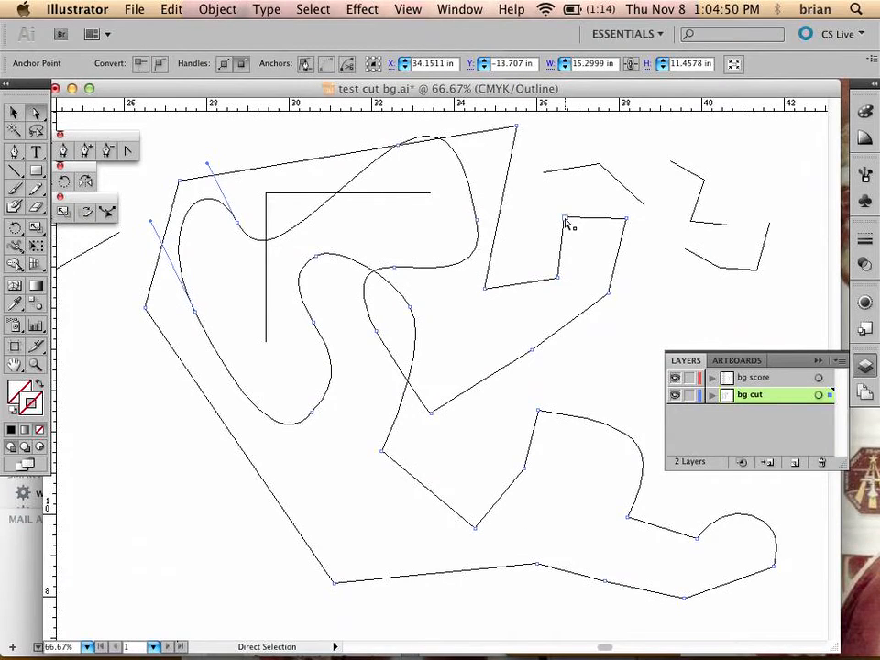
drag(565, 218, 566, 204)
drag(626, 218, 637, 221)
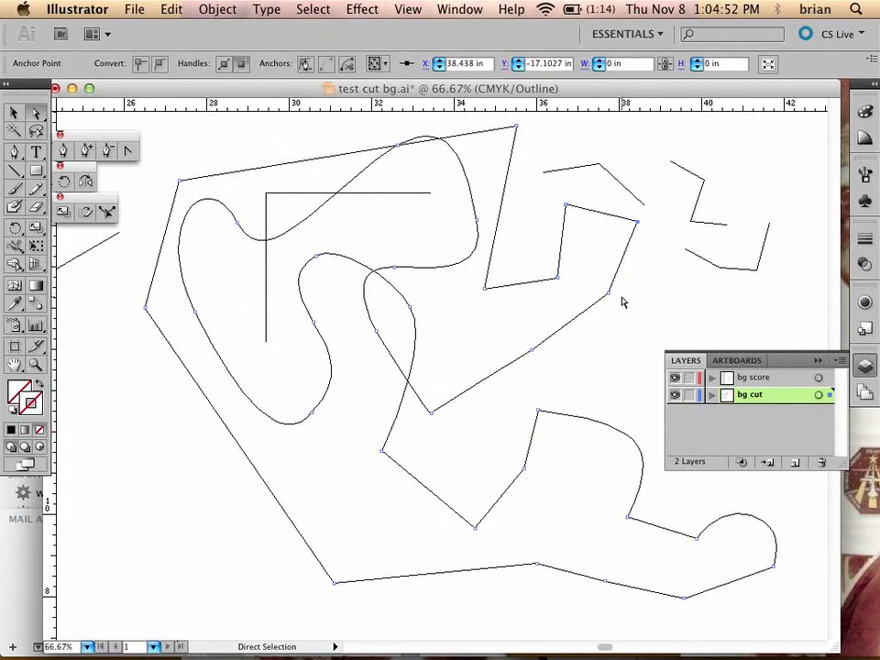
drag(608, 294, 632, 305)
drag(531, 349, 525, 338)
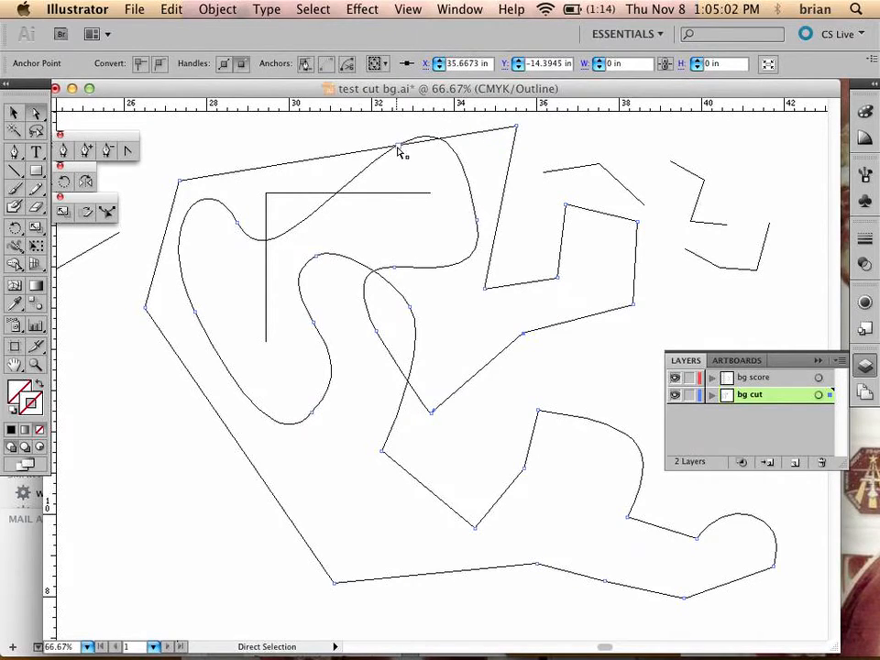
Reshape the closed path's middle by moving its upper curve anchors and the sharp inner corner so the outline no longer crosses itself, and deselect it.
drag(403, 151, 385, 167)
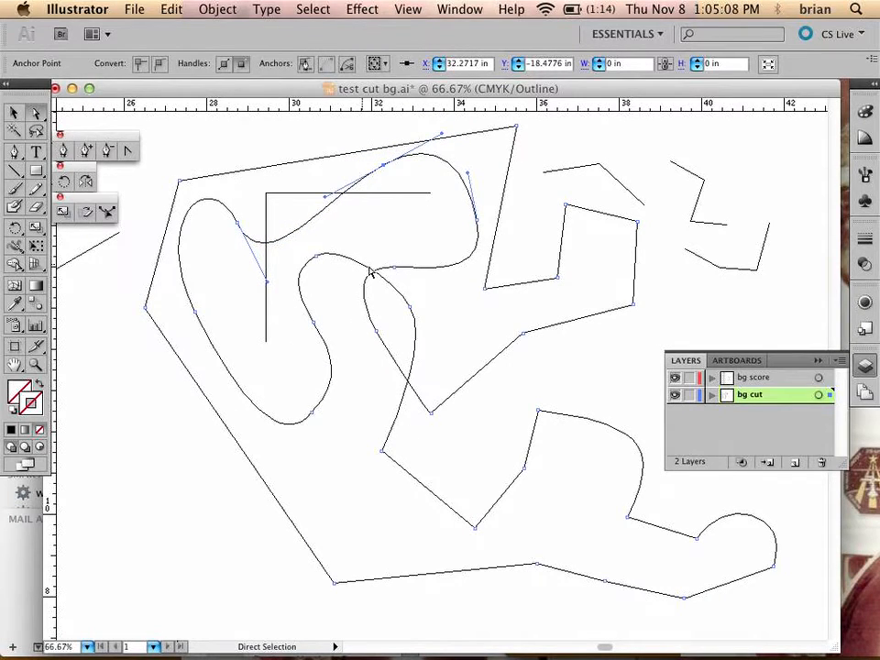
drag(394, 269, 432, 248)
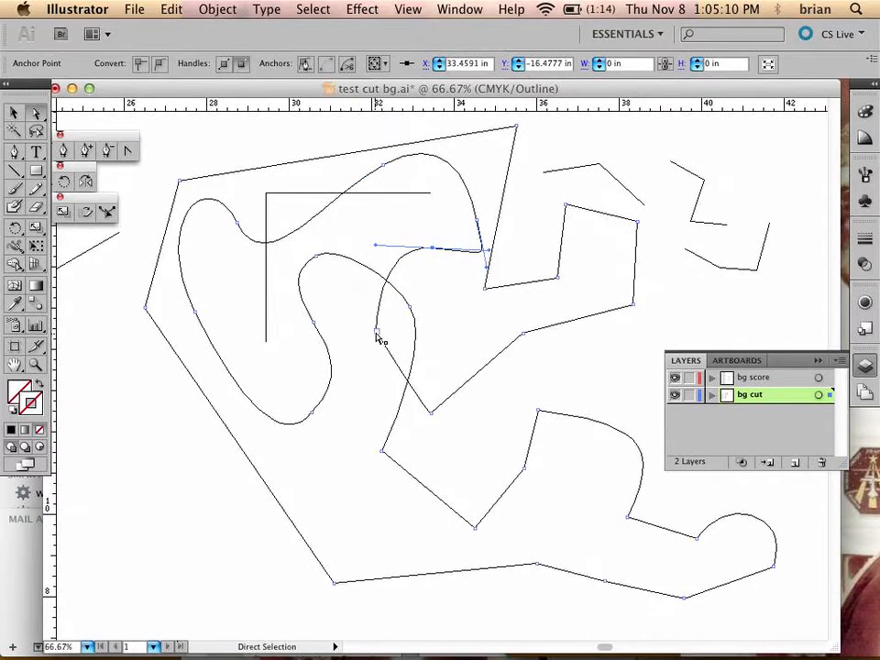
drag(376, 331, 425, 310)
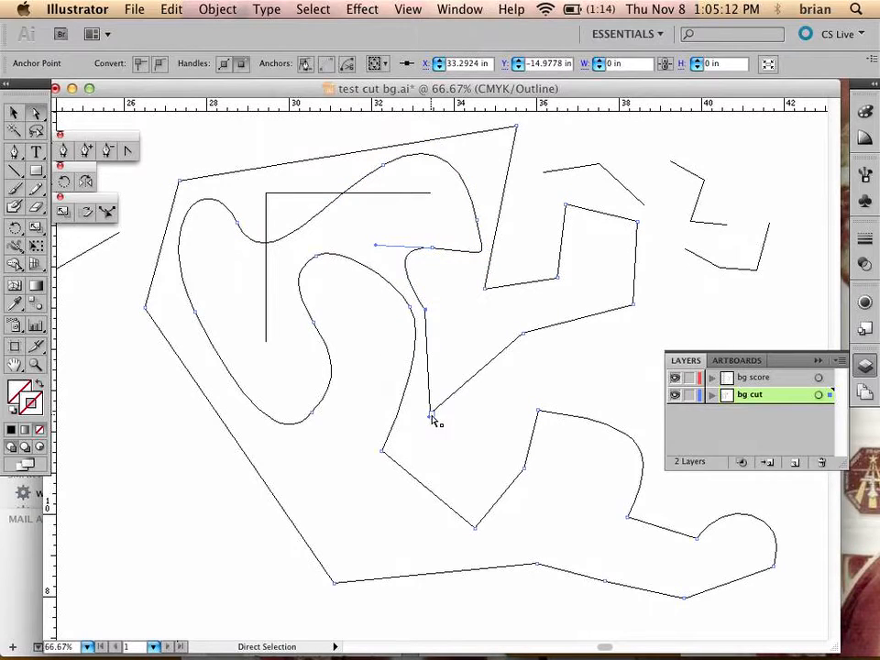
click(430, 415)
drag(430, 415, 464, 372)
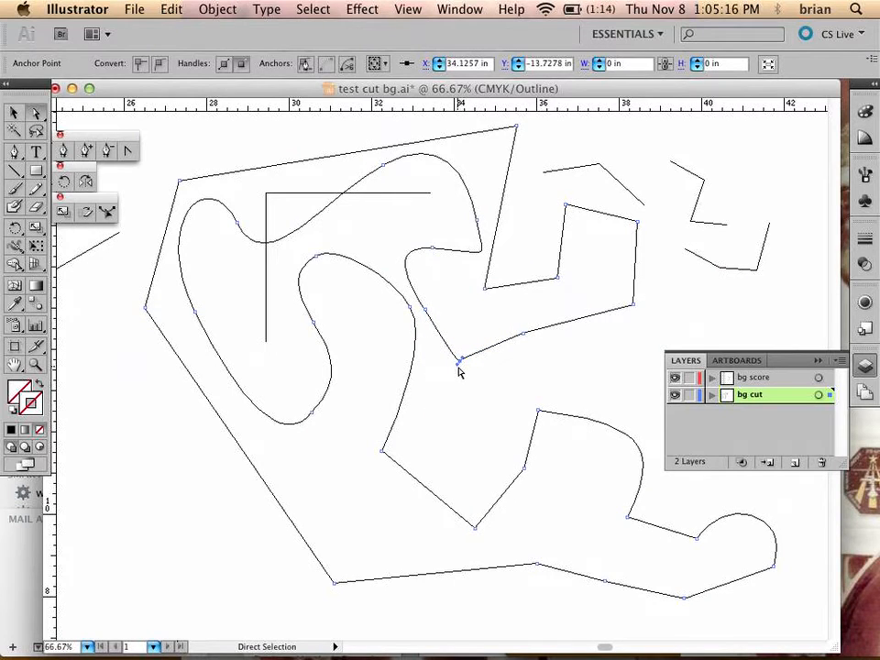
mouse_move(457, 364)
mouse_down()
mouse_move(430, 404)
mouse_move(464, 359)
mouse_up()
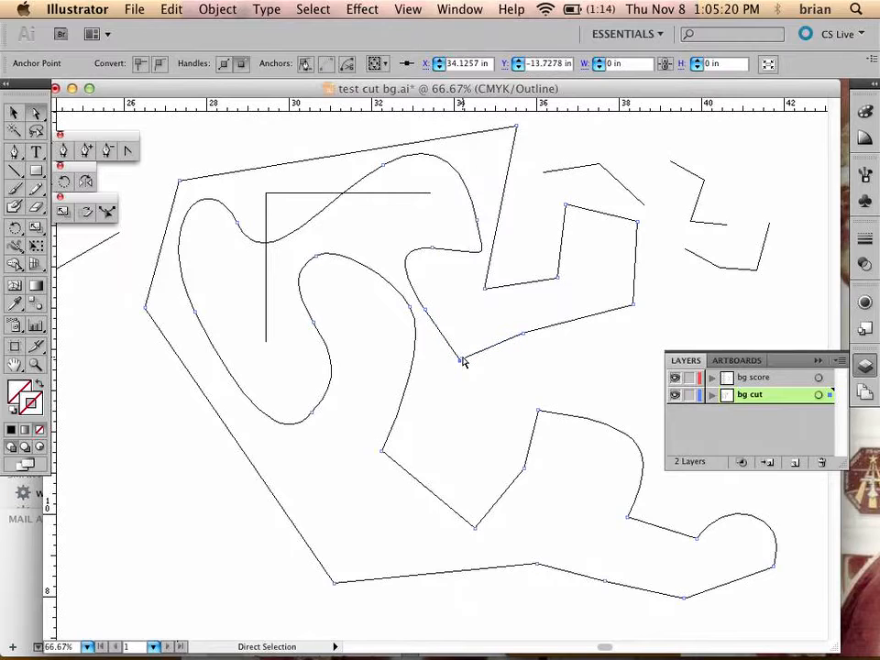
click(477, 403)
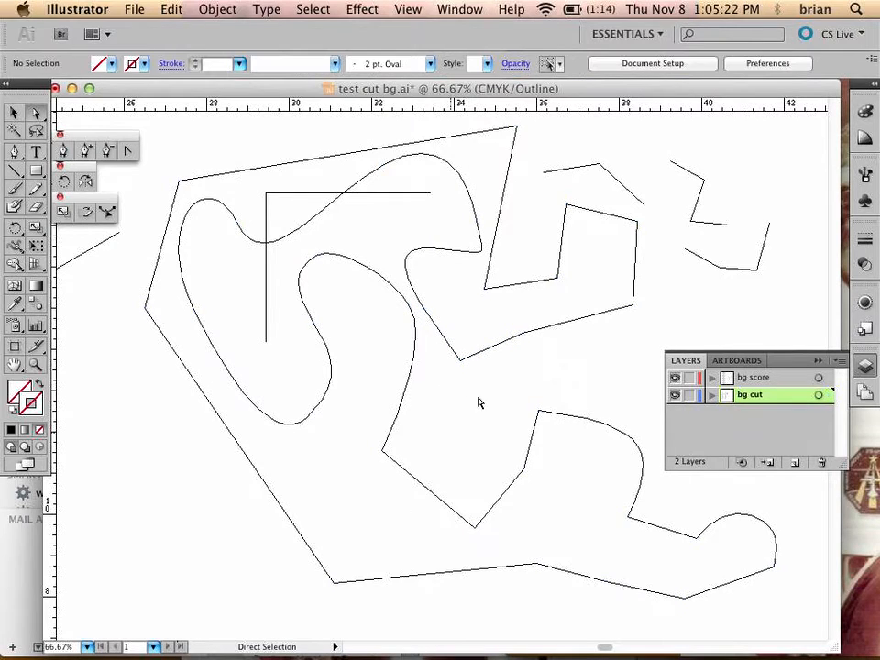
Move the lower-right corner anchor of the box-shaped bulge down to about X 37.79 in, Y -14.04 in.
click(632, 308)
click(648, 298)
click(640, 308)
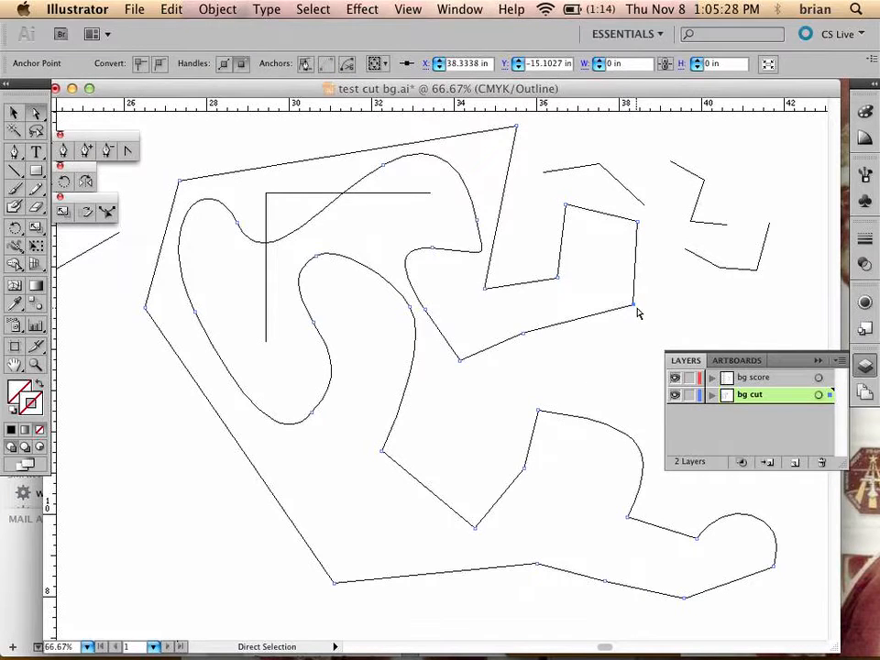
drag(635, 306, 618, 349)
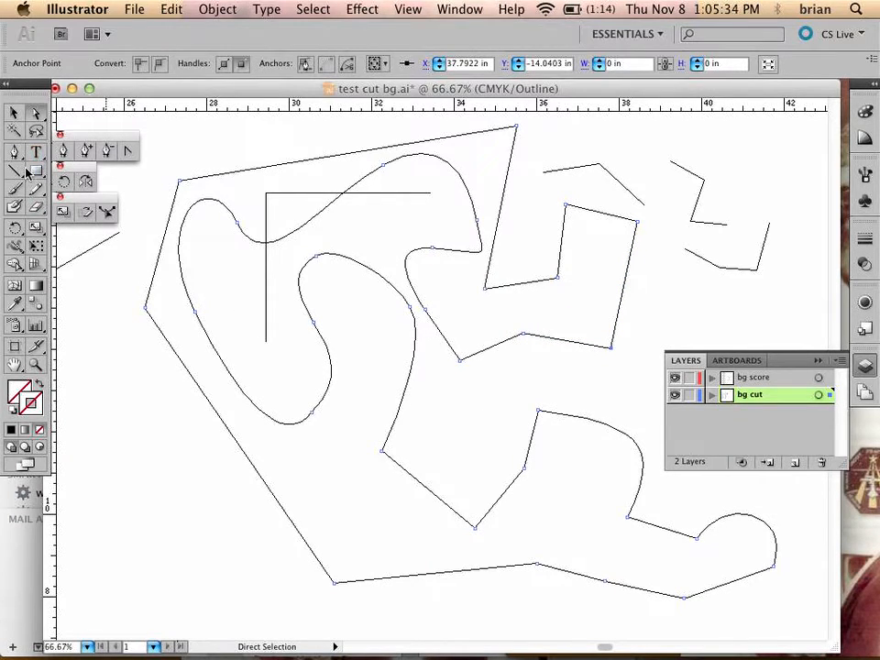
Convert the moved corner into a smooth point with long handles using the Convert Anchor Point tool, and deselect the path.
click(130, 152)
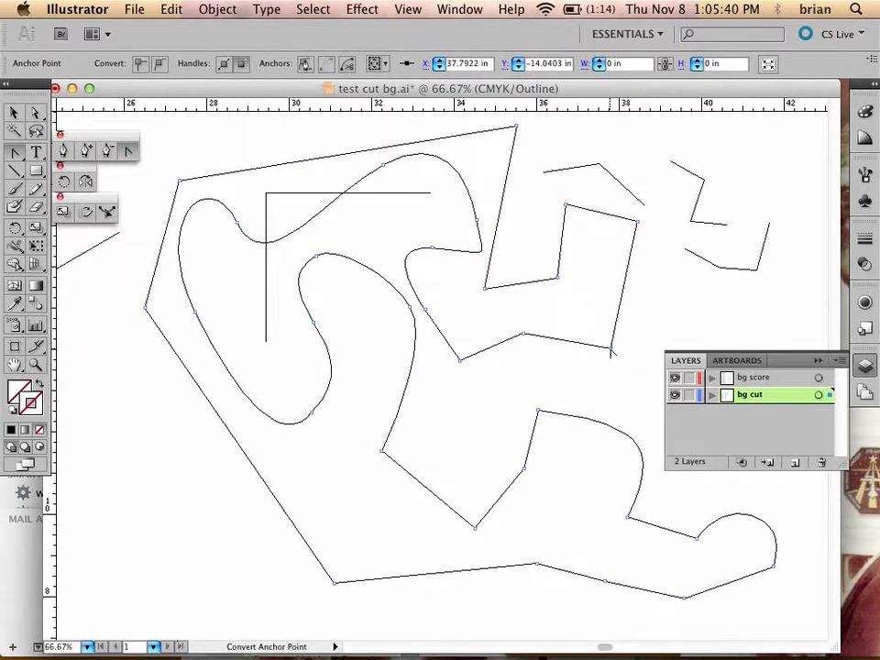
drag(612, 347, 550, 382)
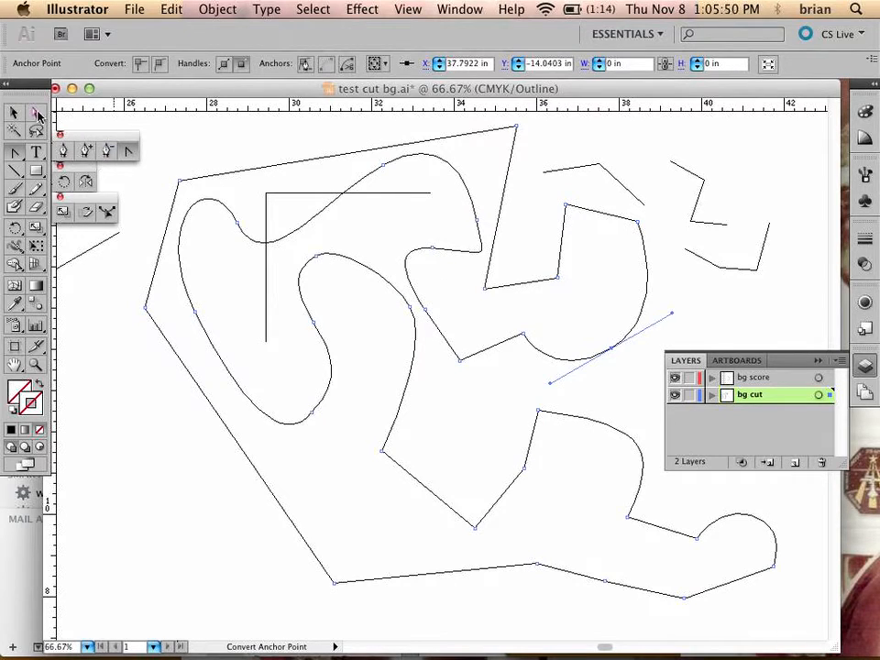
key(a)
click(361, 257)
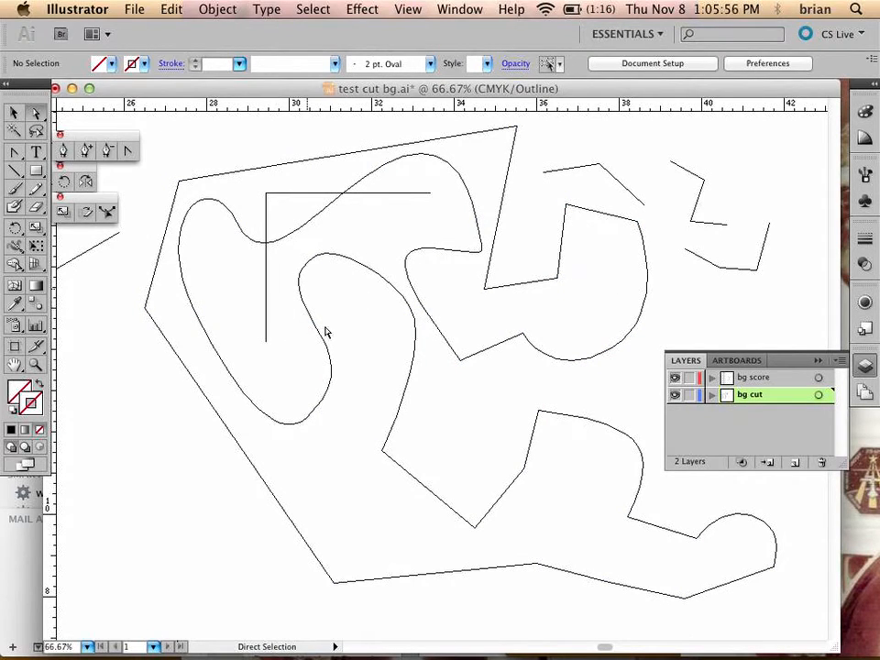
Draw an open arch about 4.2 in wide and 2.1 in high from three smooth Pen points above the existing shapes.
drag(390, 274, 246, 479)
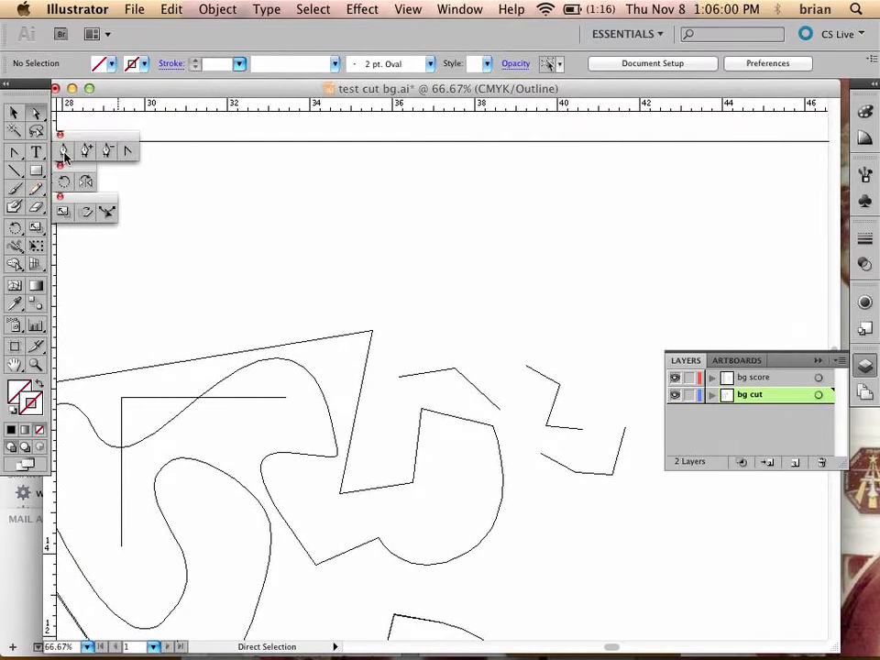
click(63, 151)
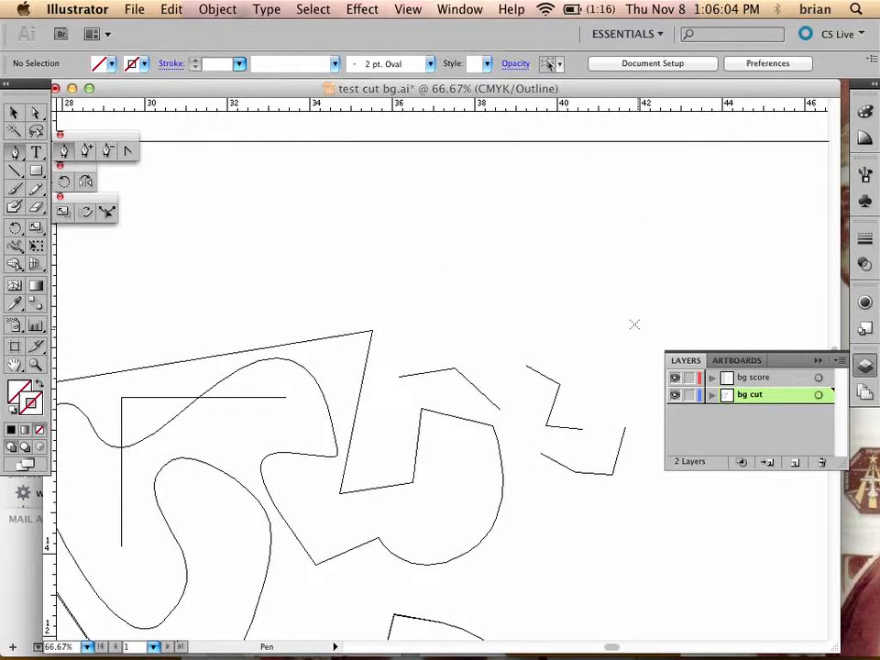
drag(416, 262, 416, 217)
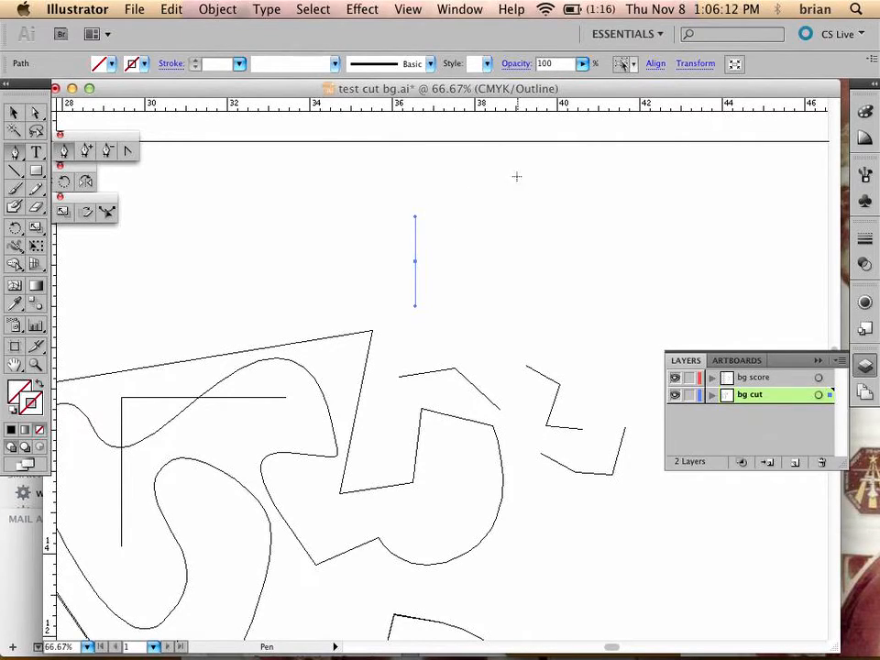
drag(505, 175, 562, 187)
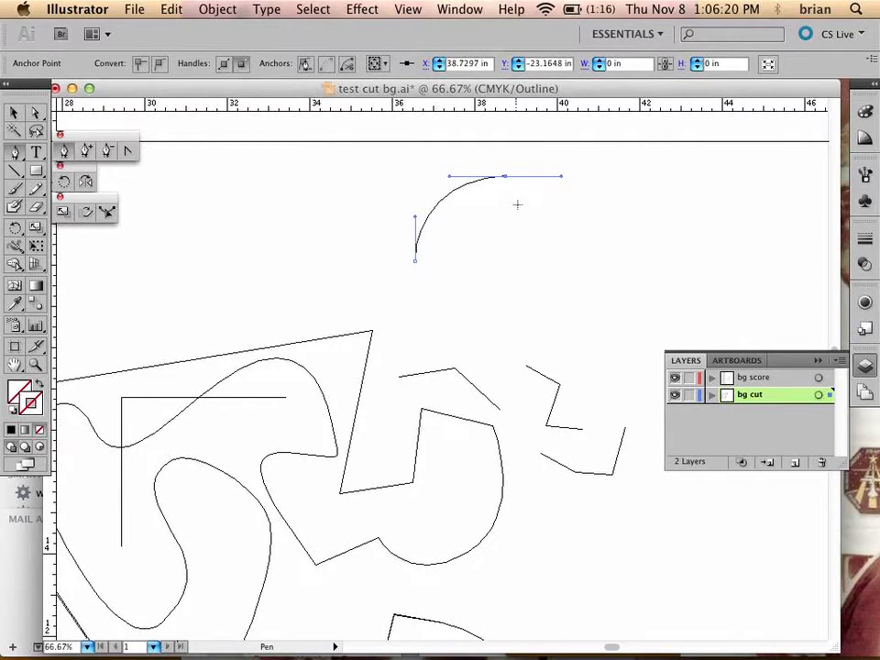
drag(589, 264, 589, 318)
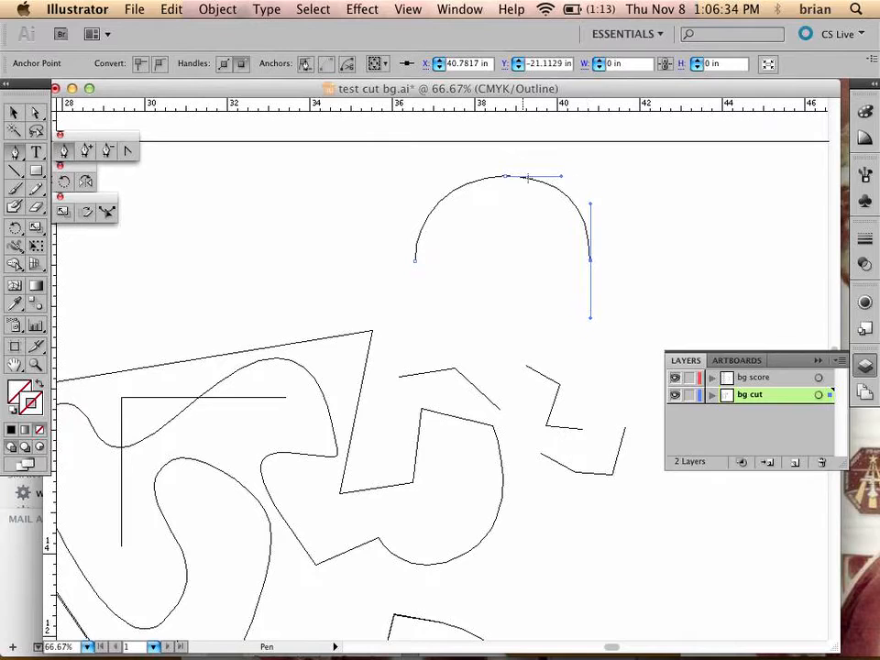
Try different lengths and directions for the handles on the arch's right half with the Direct Selection tool, and deselect the path.
click(36, 112)
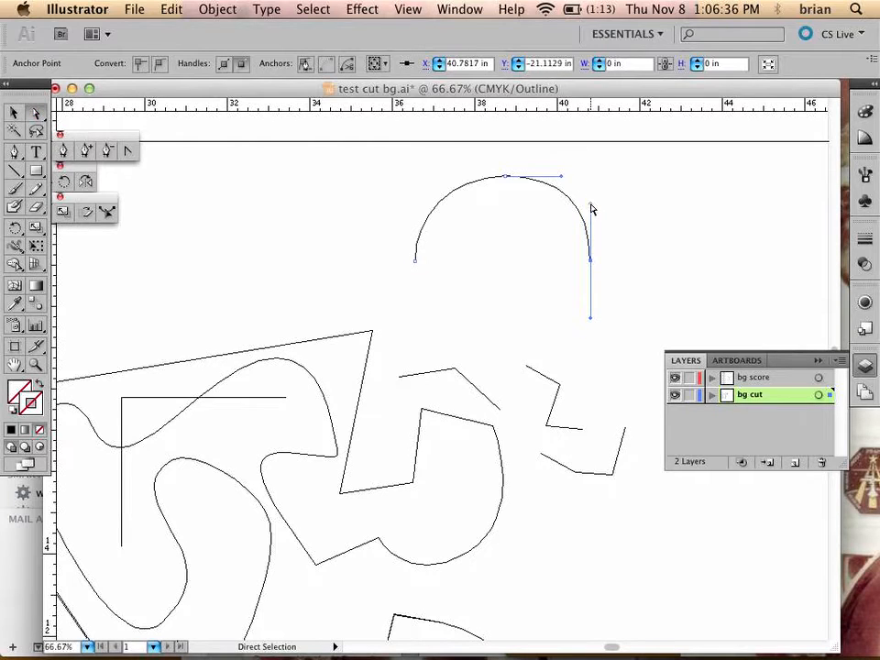
drag(591, 205, 615, 186)
click(585, 299)
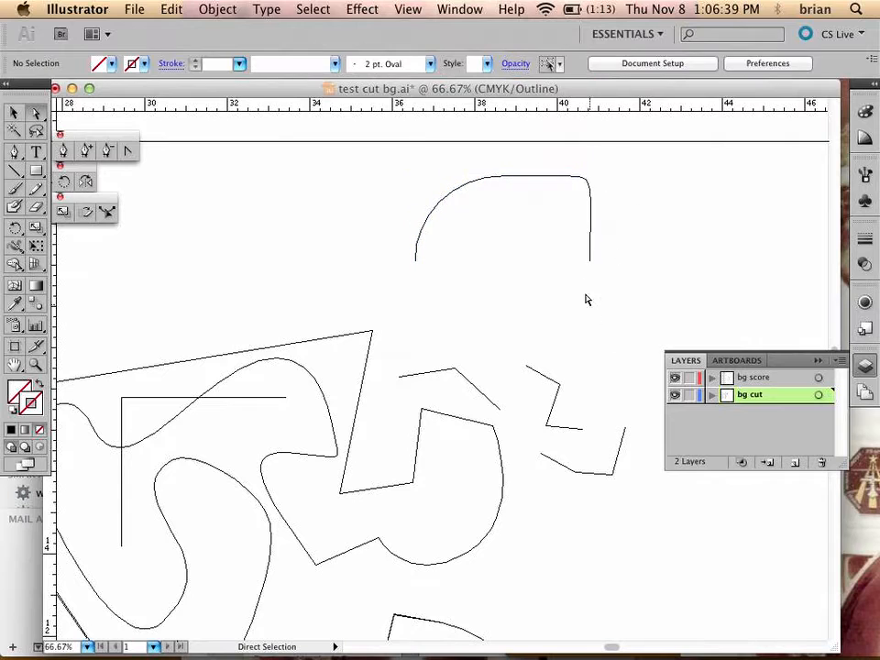
click(588, 186)
drag(613, 180, 518, 175)
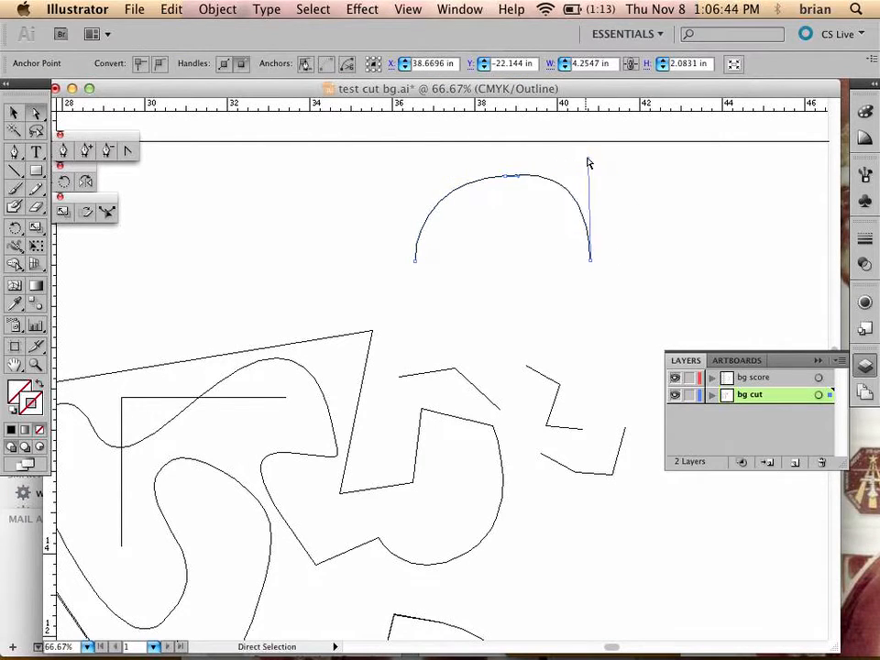
drag(588, 171, 590, 244)
click(629, 291)
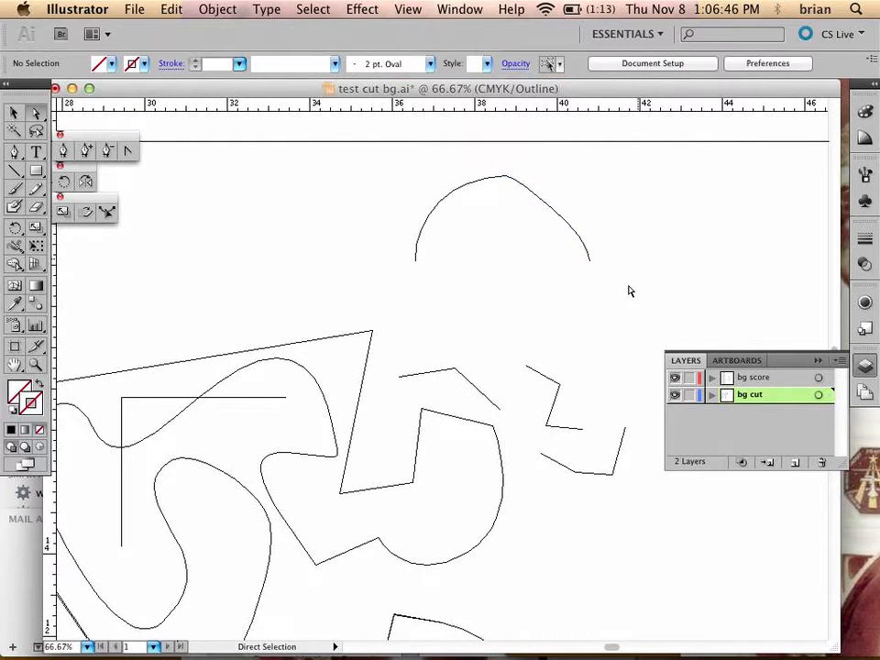
Lengthen the end and top direction handles of the arch's right half to round it evenly, and deselect the arch.
click(562, 220)
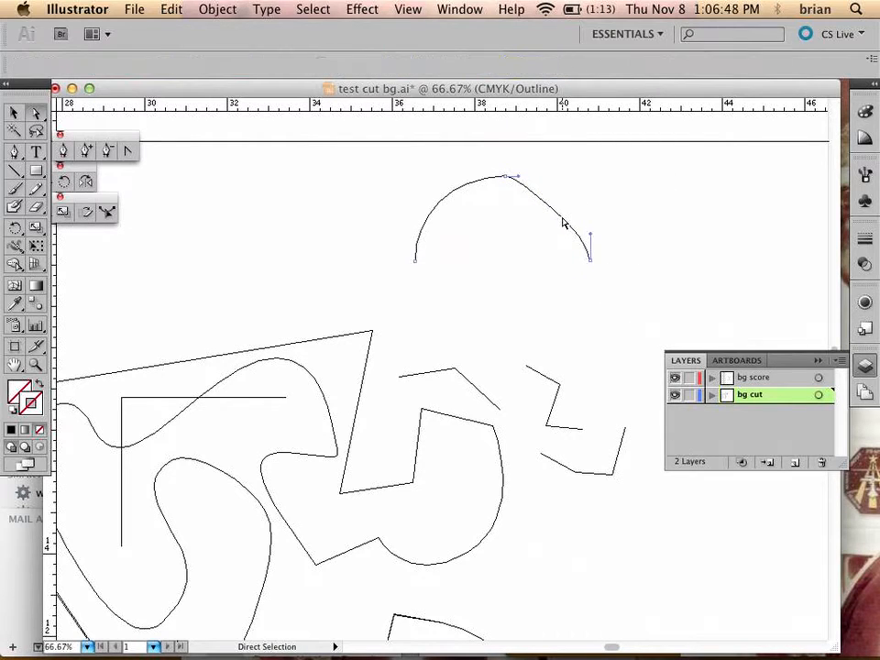
drag(591, 239, 589, 193)
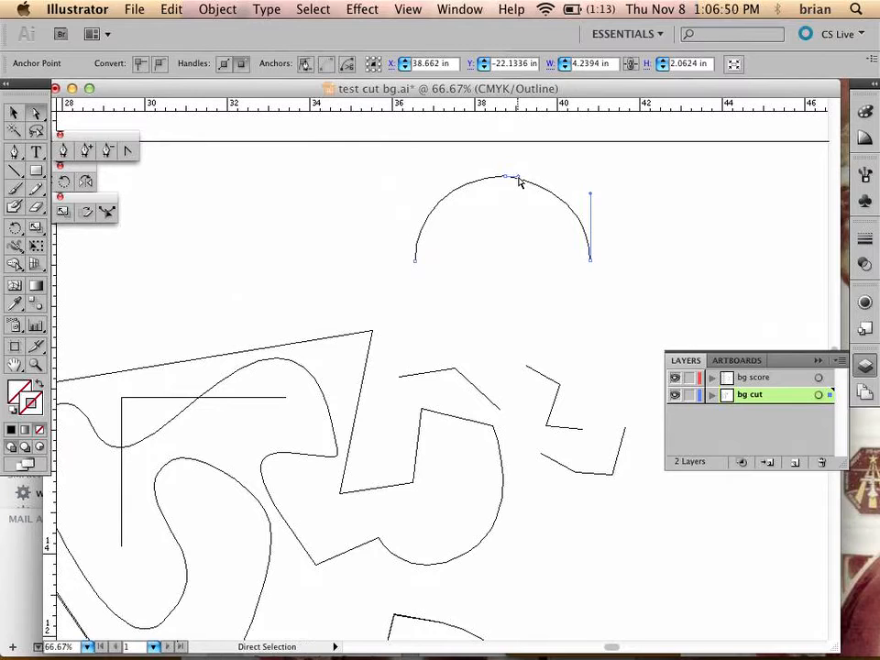
drag(519, 177, 546, 176)
click(763, 180)
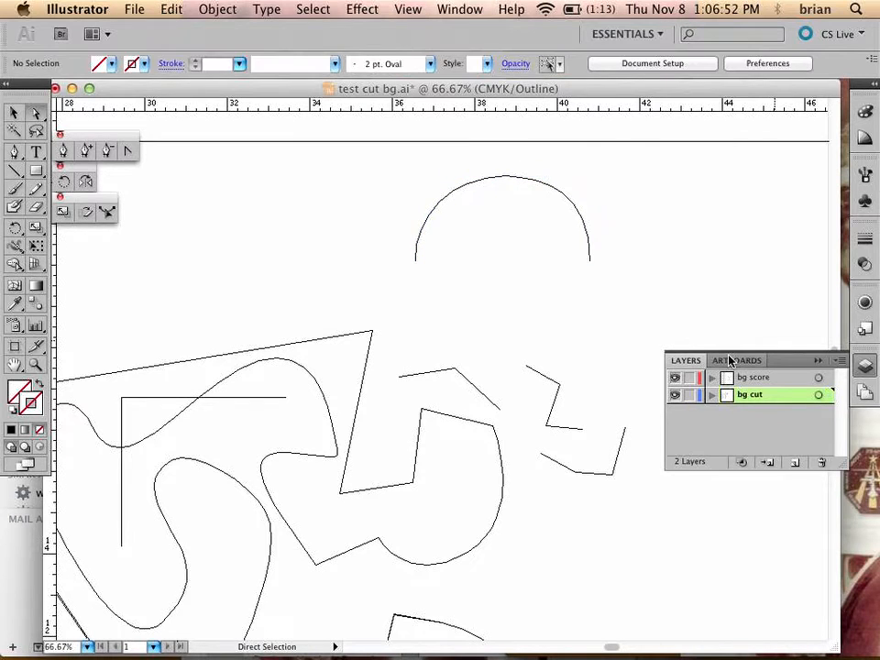
Move the right-angle path out of the closed shape to the empty area above the diagonal line beside the text.
alt+super+click(515, 303)
alt+super+click(511, 311)
drag(458, 399, 738, 198)
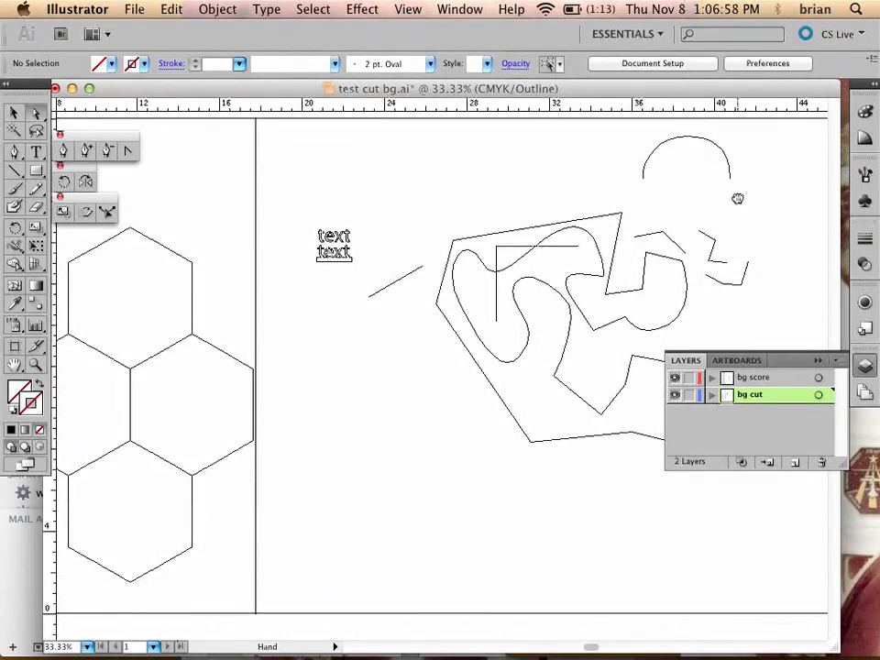
key(alt)
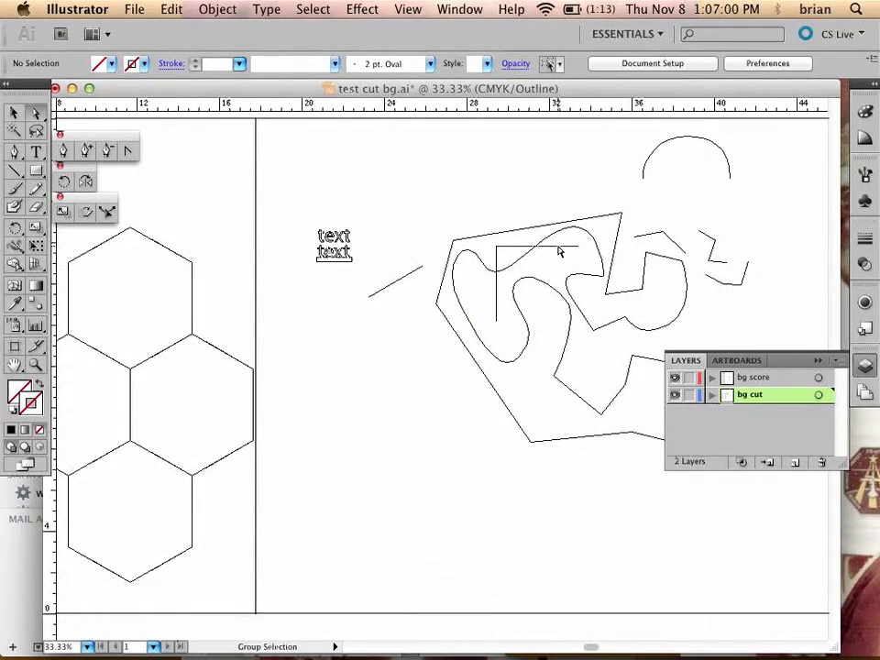
drag(561, 250, 461, 181)
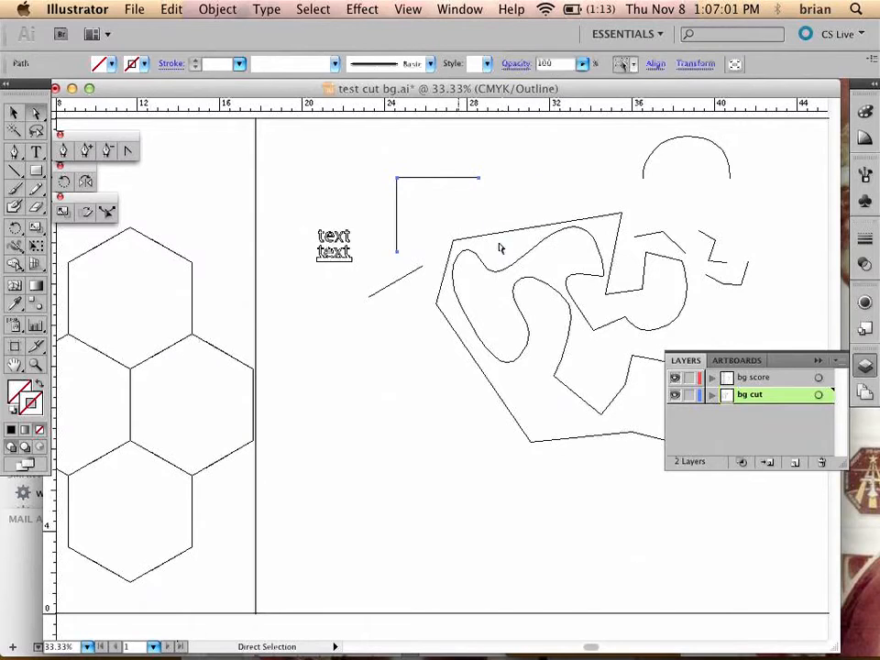
Draw a rectangle about 11.25 in wide and 5.3 in high in the empty area below the existing shapes.
click(416, 418)
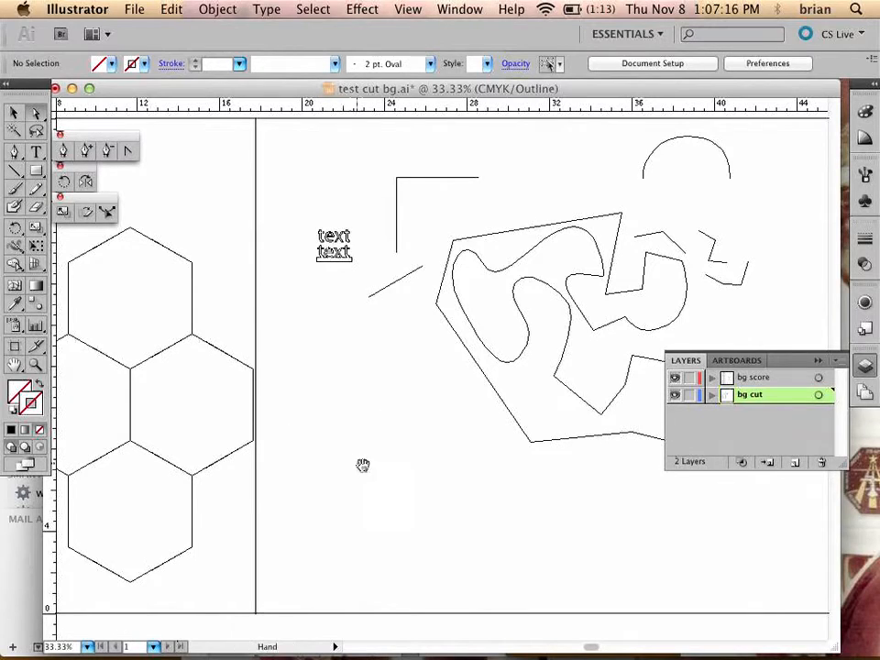
drag(361, 464, 322, 353)
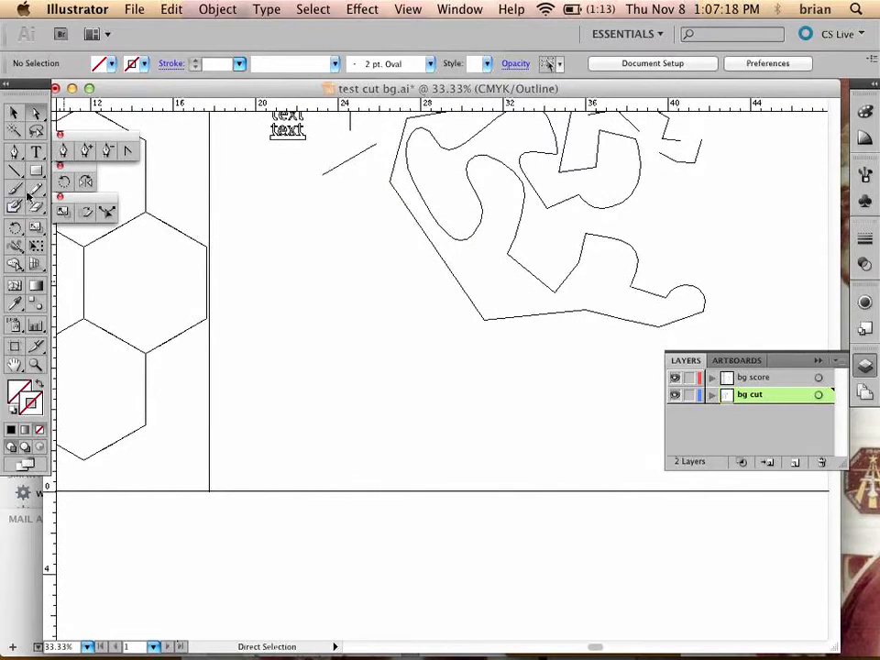
click(37, 171)
drag(249, 341, 484, 450)
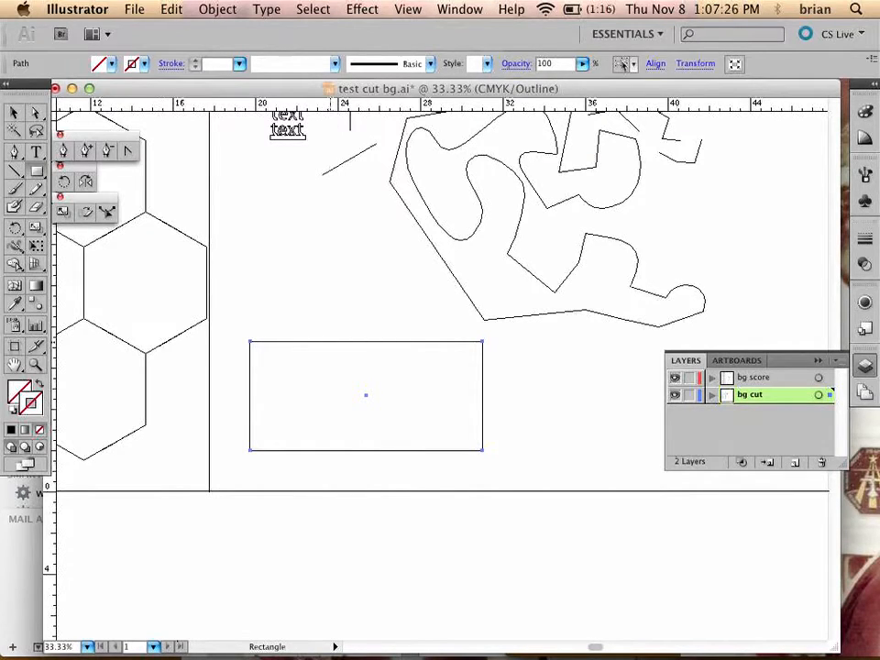
Create a 0.25 in by 0.25 in square above the large rectangle with exact dimensions and deselect it.
key(z)
click(367, 408)
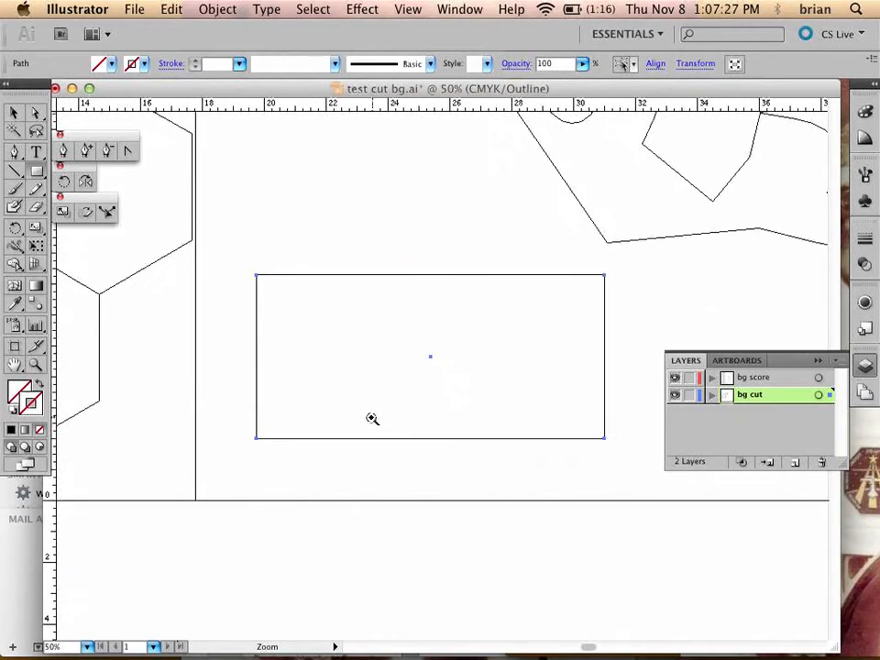
click(414, 447)
key(m)
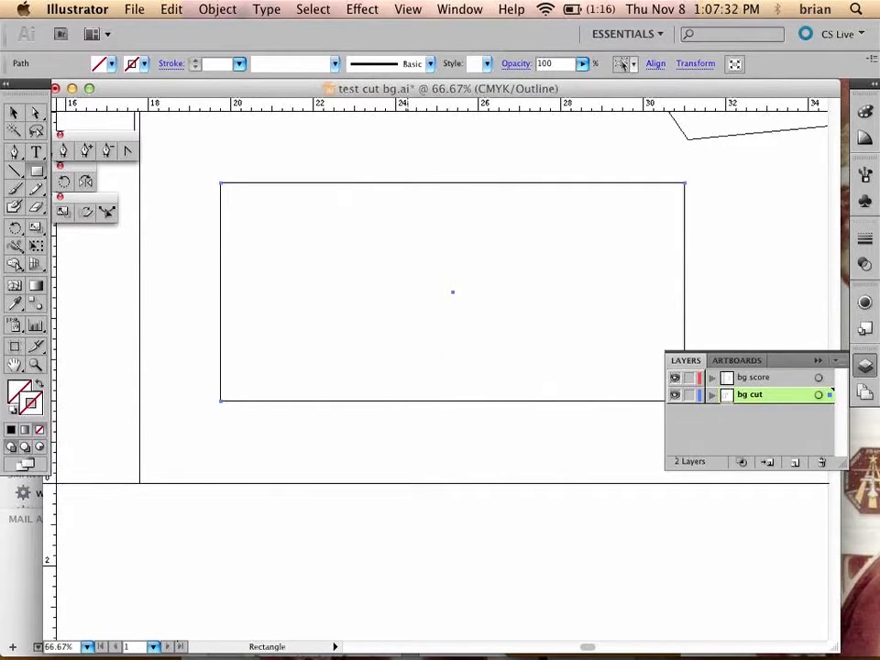
click(340, 216)
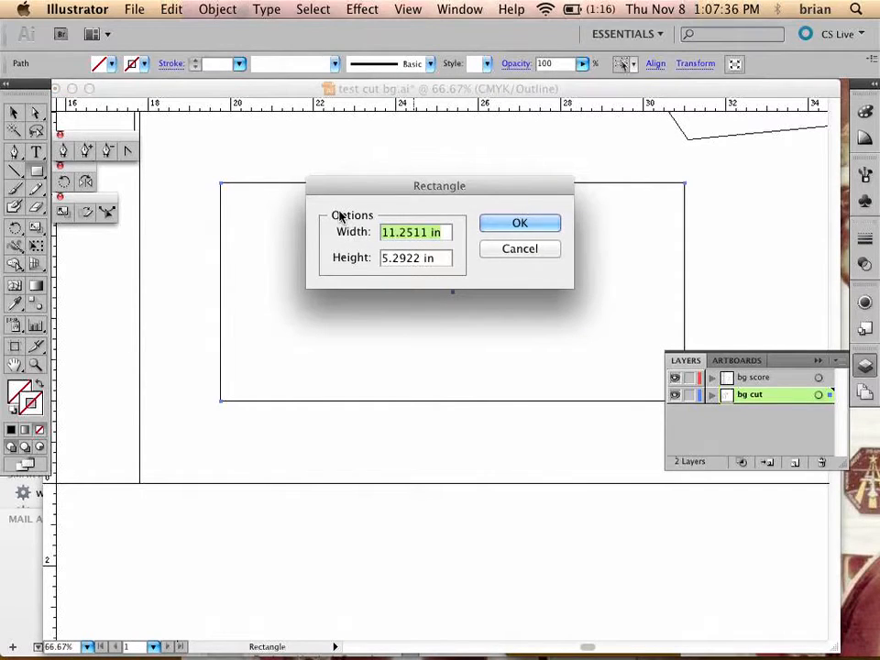
text(.)
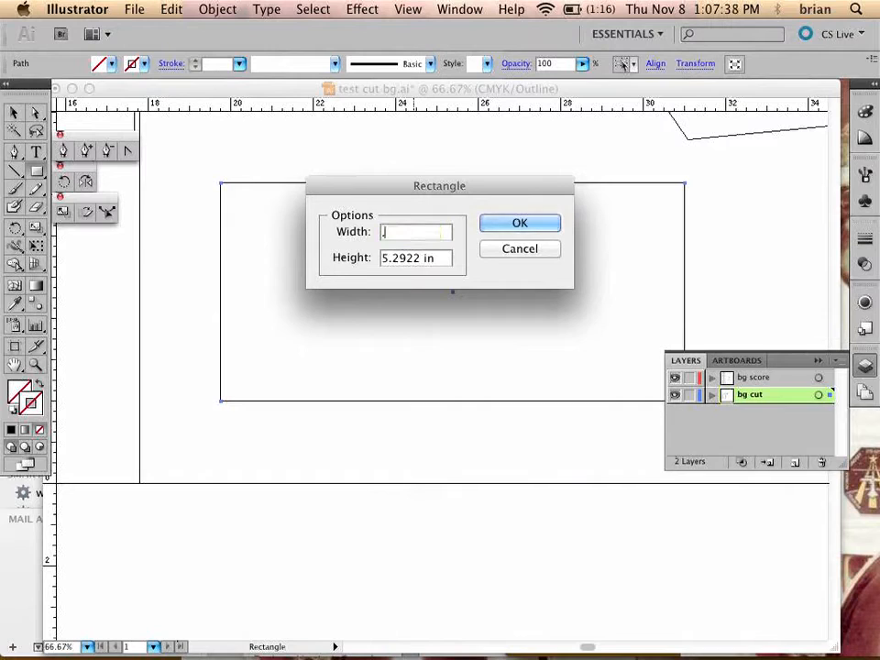
text(25)
key(Tab)
click(517, 223)
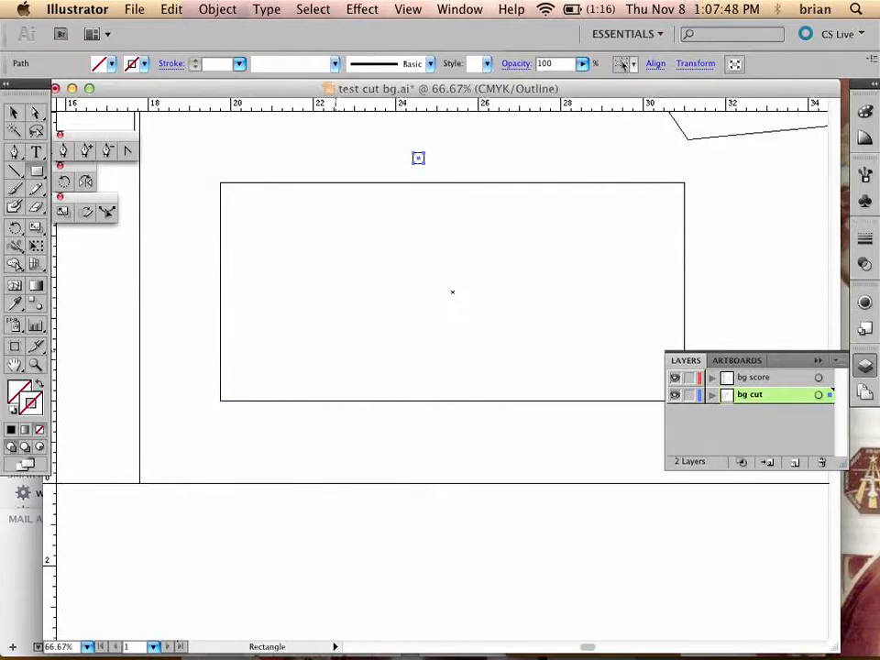
click(14, 112)
click(425, 181)
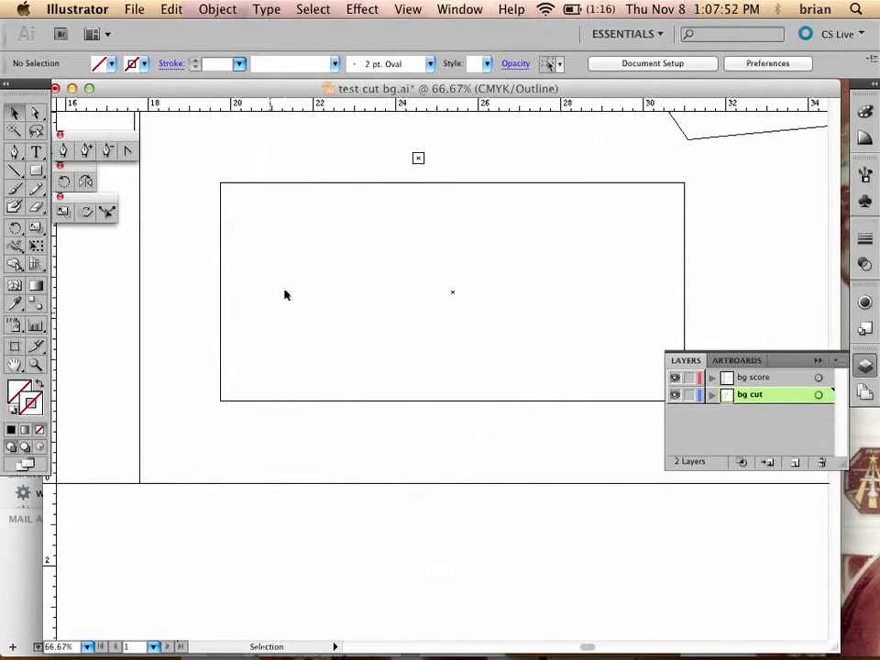
Create a second square with exact dimensions of 0.24 in by 0.24 in inside the large rectangle.
click(36, 170)
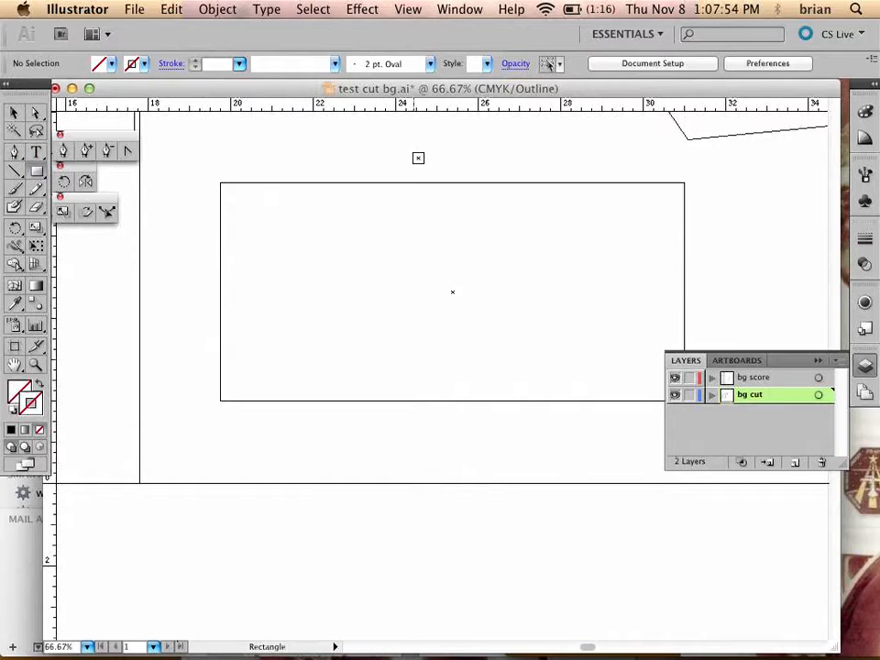
click(338, 314)
click(406, 232)
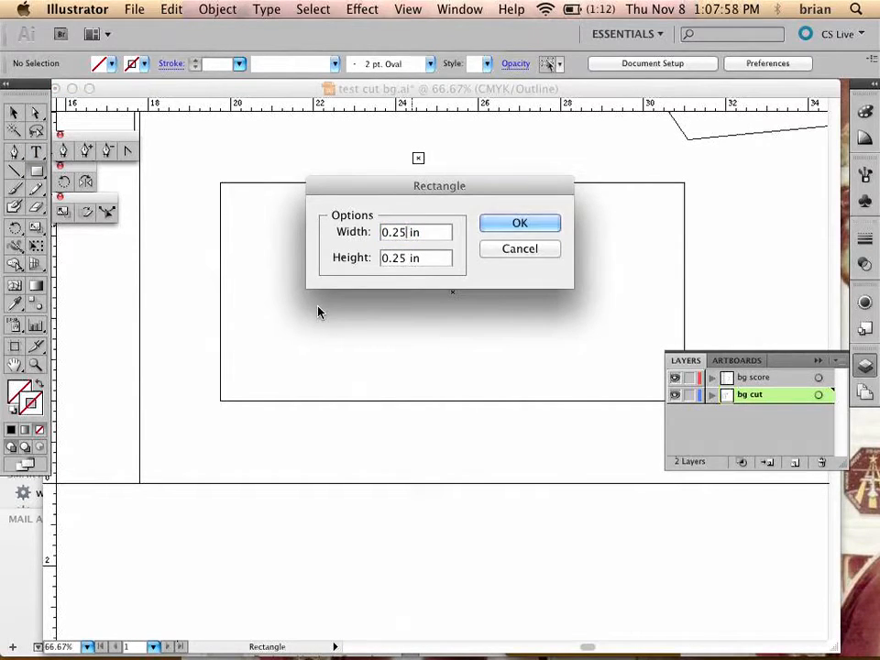
key(BackSpace)
text(4)
click(407, 258)
key(BackSpace)
text(4)
click(516, 227)
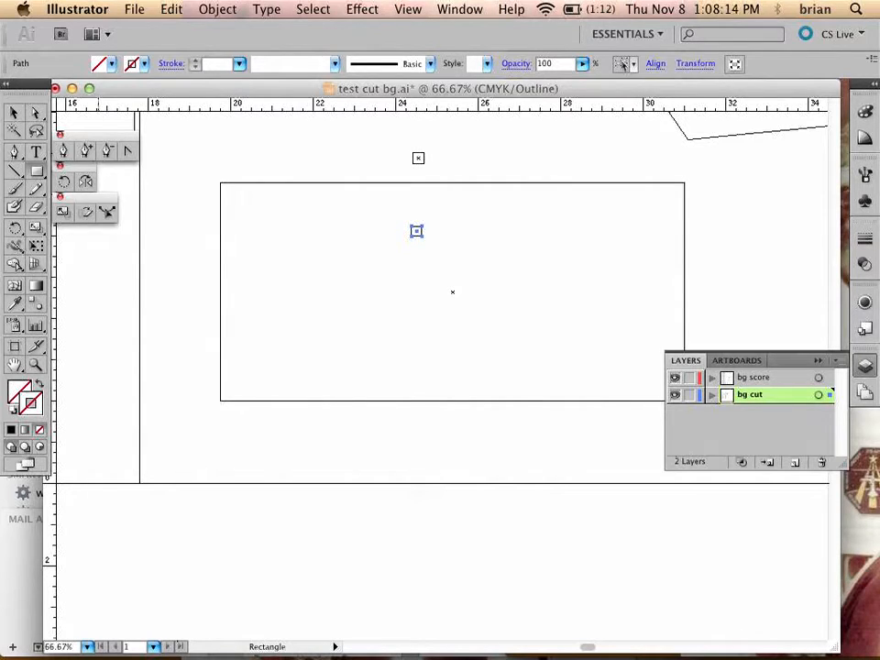
Move the 0.24 in square just above the large rectangle's upper edge and place a copy just outside its left edge.
click(36, 113)
click(415, 265)
key(space)
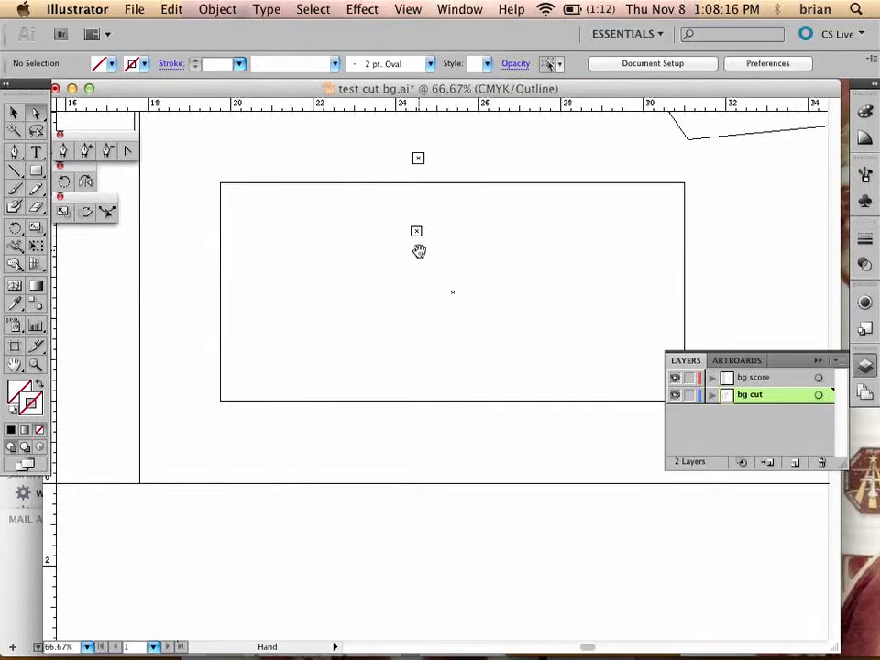
drag(401, 218, 280, 187)
click(226, 296)
click(285, 256)
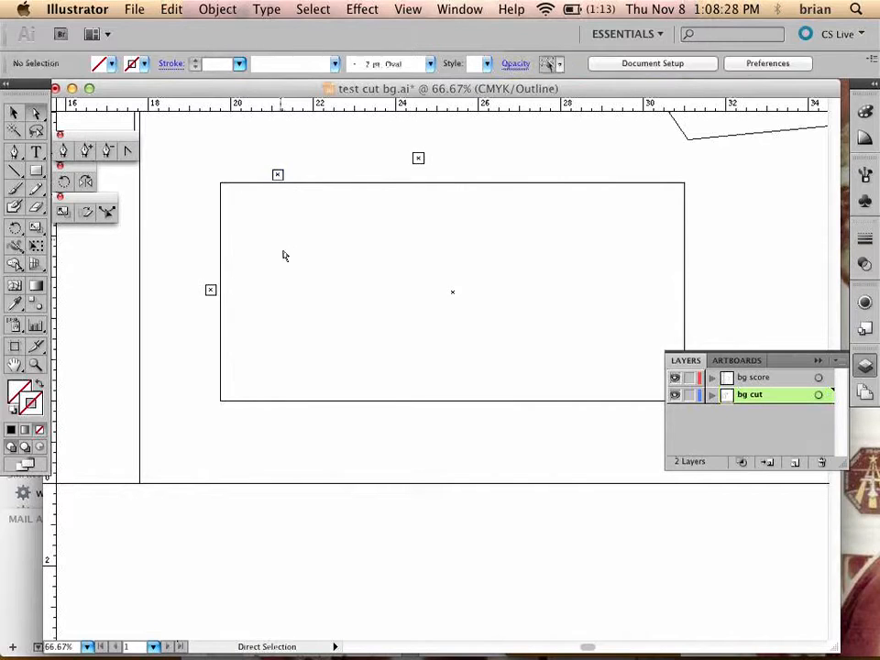
Stretch the 0.24 in square at the rectangle's upper edge downward into a vertical strip about 3.8 in long.
key(z)
click(274, 260)
key(a)
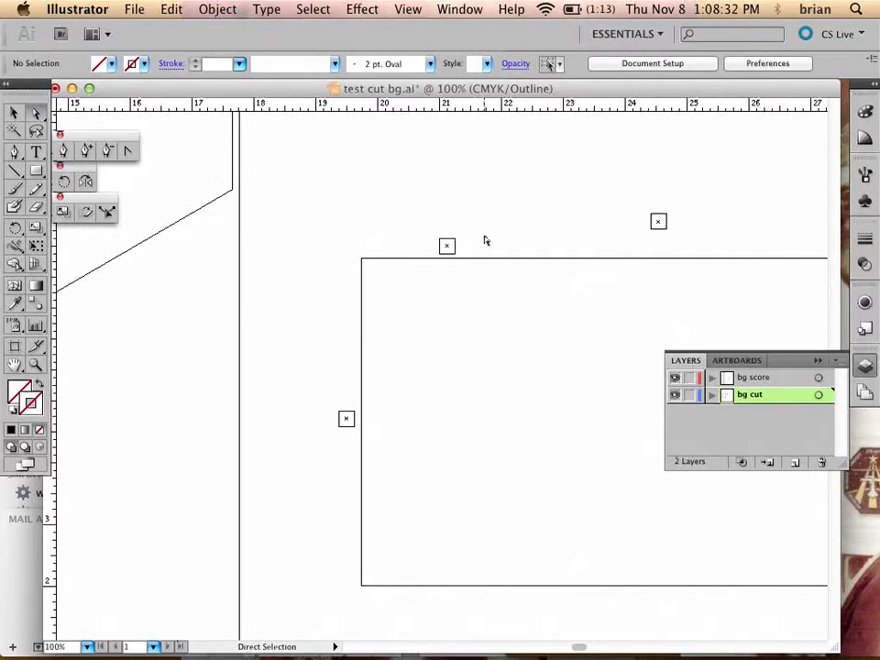
drag(446, 254, 438, 472)
click(515, 491)
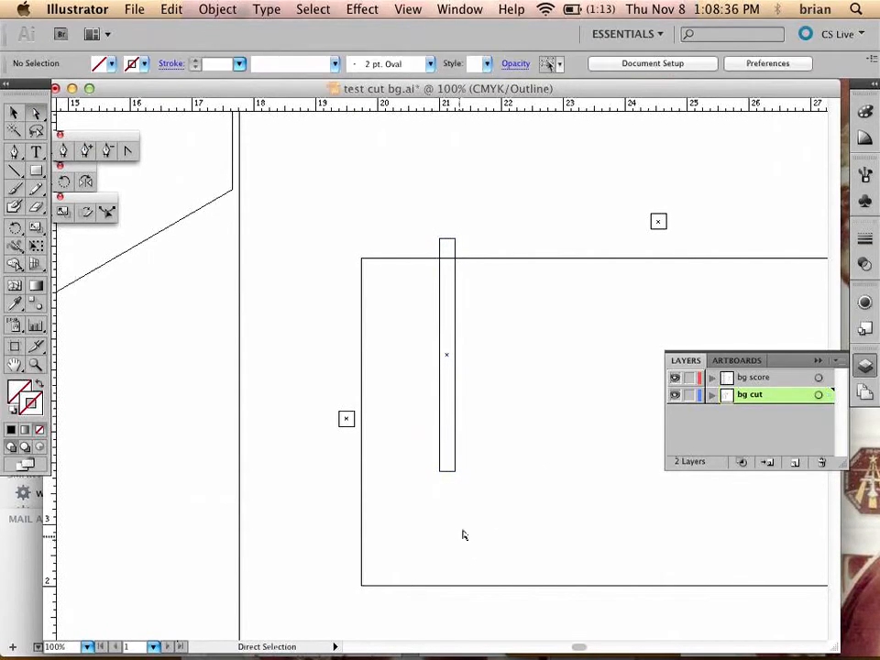
Stretch the square beside the rectangle's left edge rightward into a horizontal strip about 1.5 in long.
drag(464, 532, 361, 308)
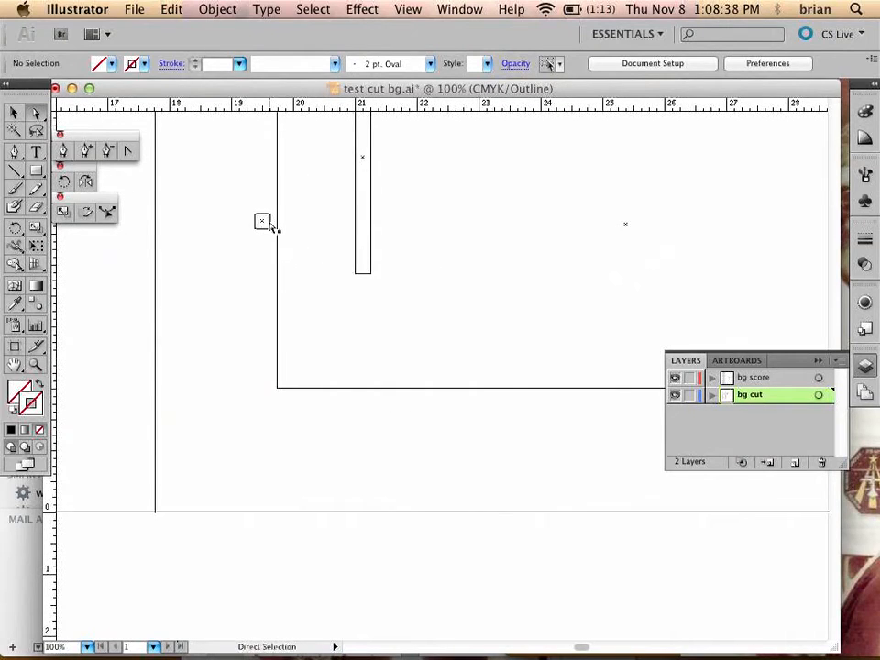
drag(270, 225, 348, 226)
click(373, 372)
Move the vertical strip about 0.5 in to the right with the Selection tool and deselect it.
drag(426, 244, 375, 380)
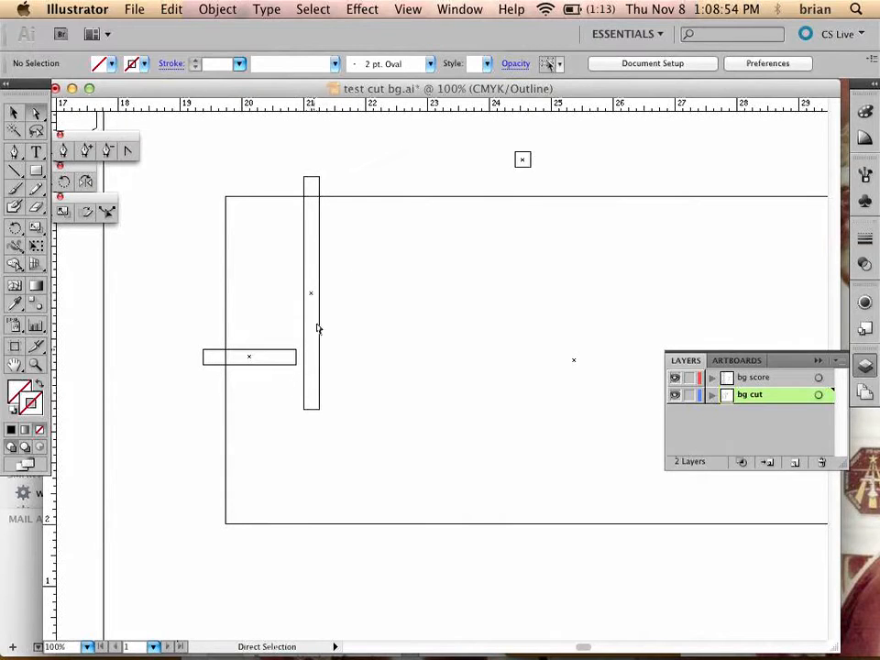
click(14, 112)
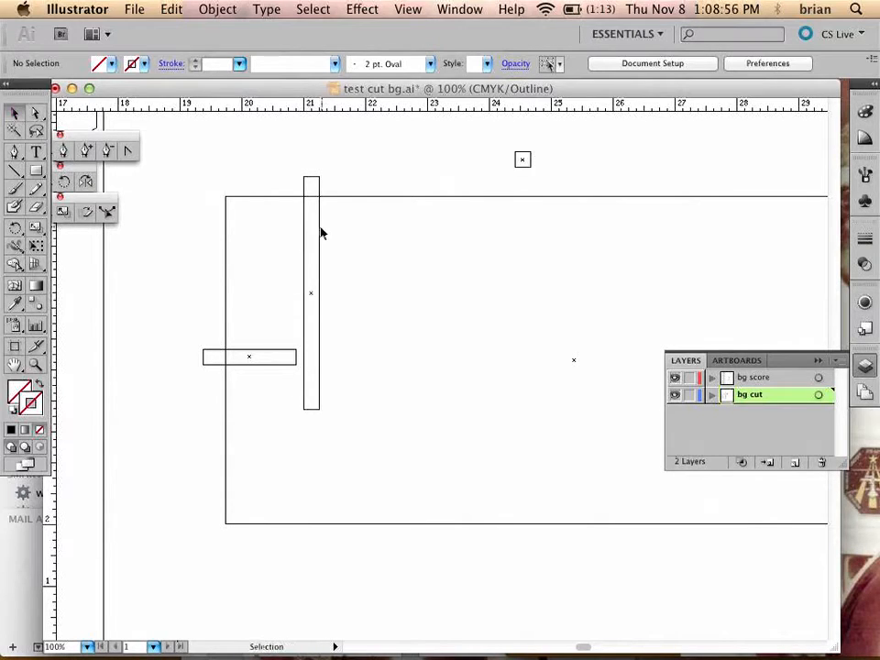
drag(321, 233, 352, 231)
click(303, 305)
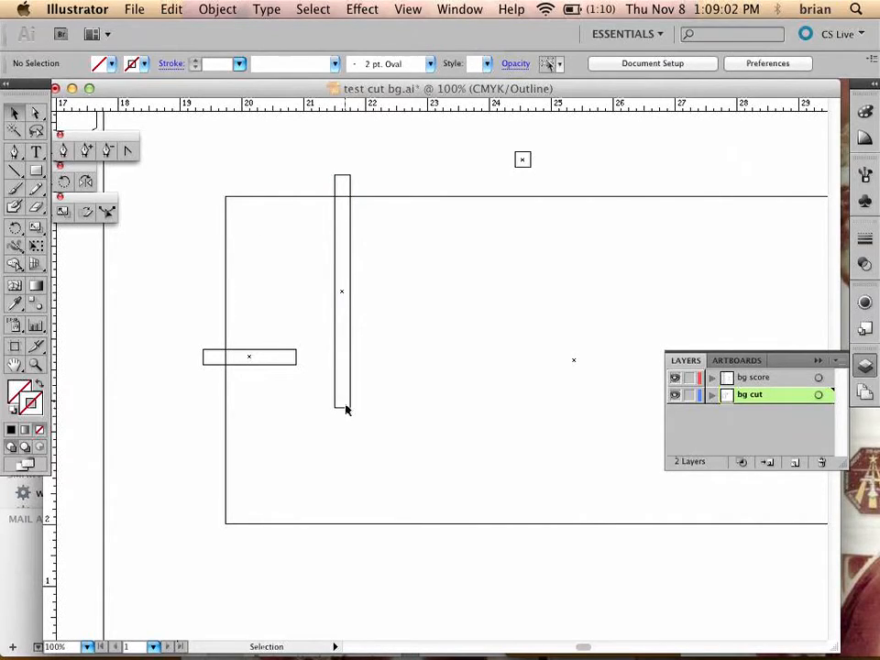
Place a horizontal guide through the large rectangle's center and move the vertical strip so its lower end sits on the guide.
drag(438, 383, 299, 338)
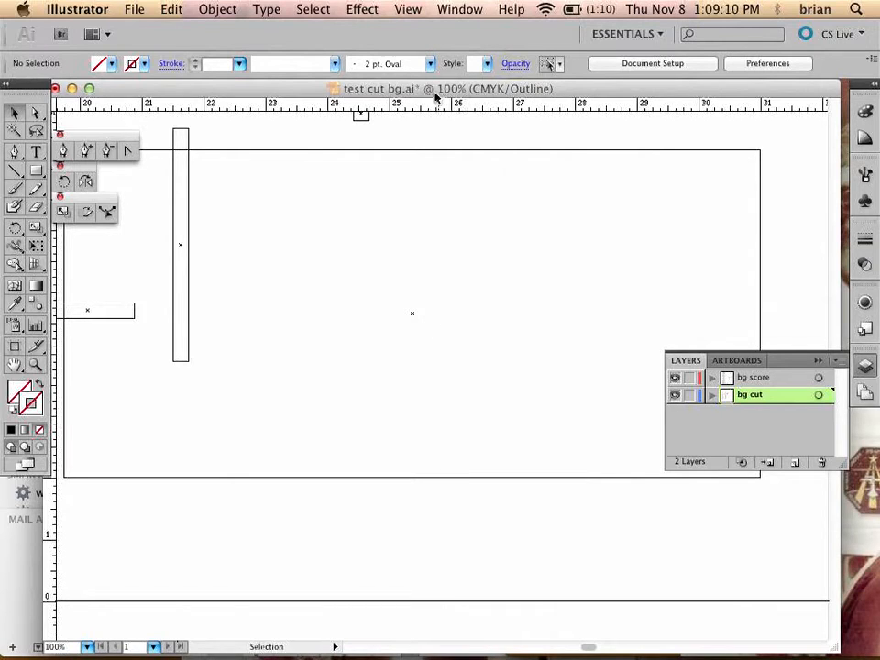
drag(429, 107, 414, 317)
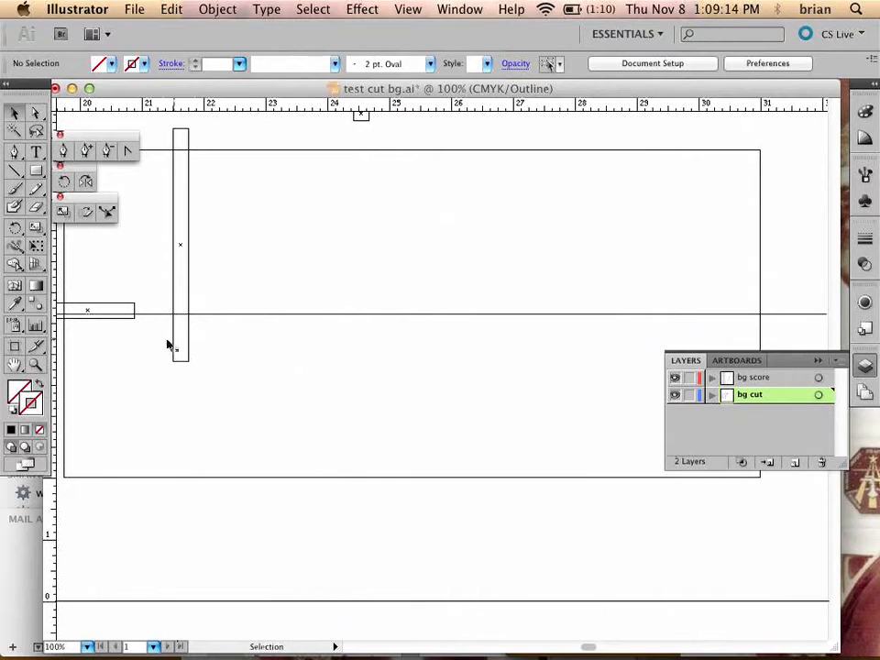
drag(190, 364, 322, 292)
click(314, 320)
key(super+z)
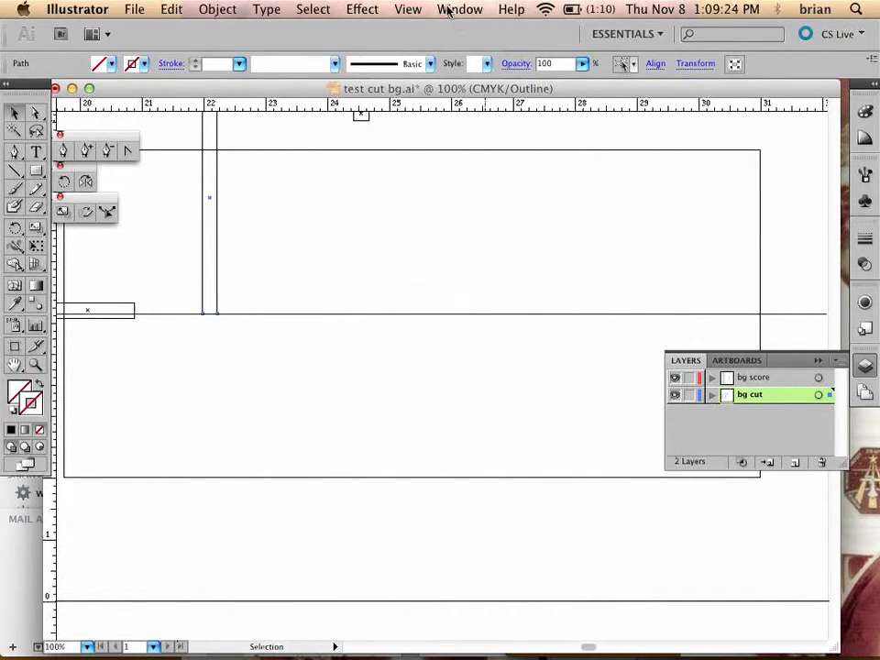
Apply a black 1 pt stroke to the large rectangle and both strips, and show the artwork in Preview mode.
key(super+y)
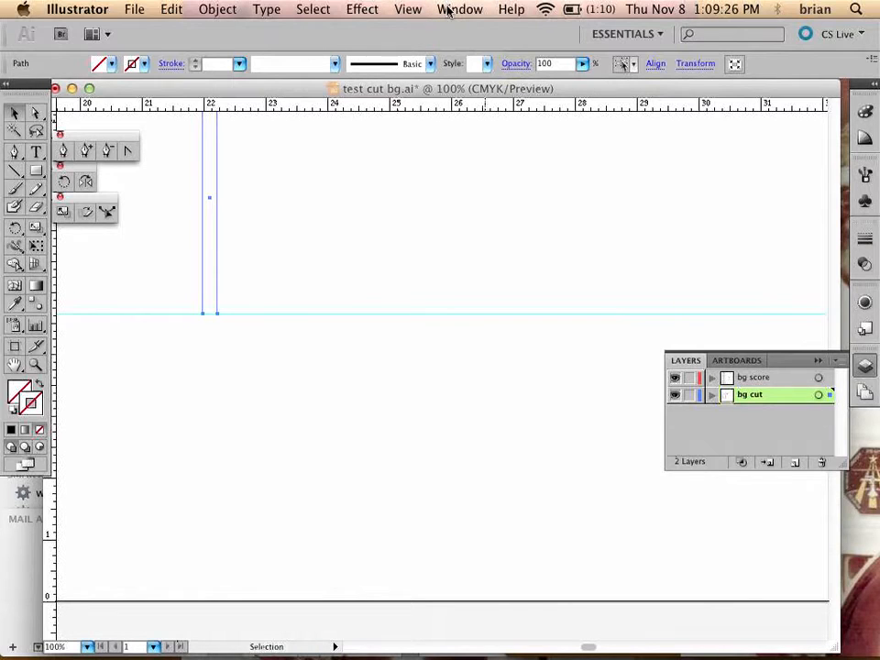
click(331, 376)
key(space)
drag(348, 291, 468, 382)
drag(434, 290, 238, 372)
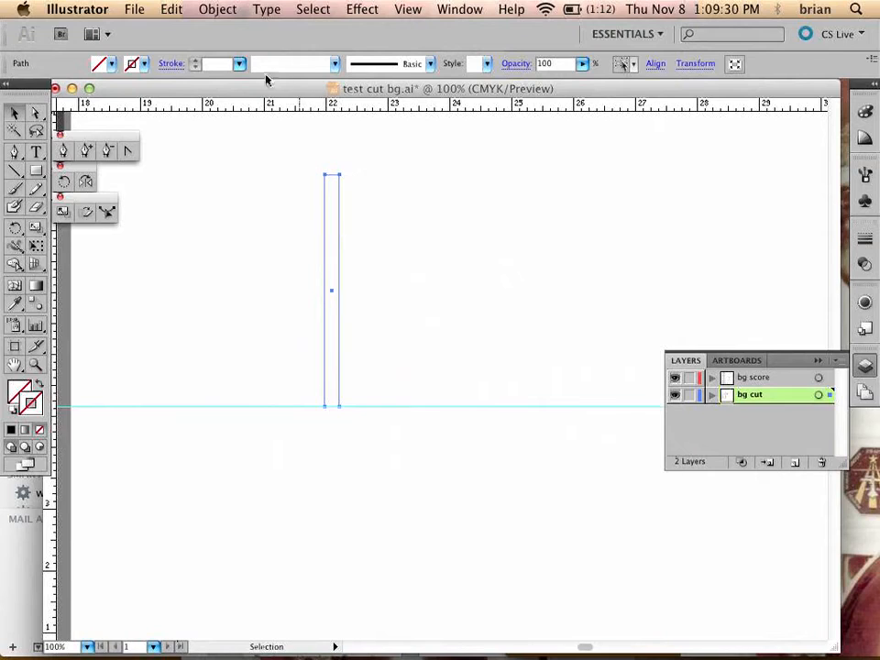
key(super+y)
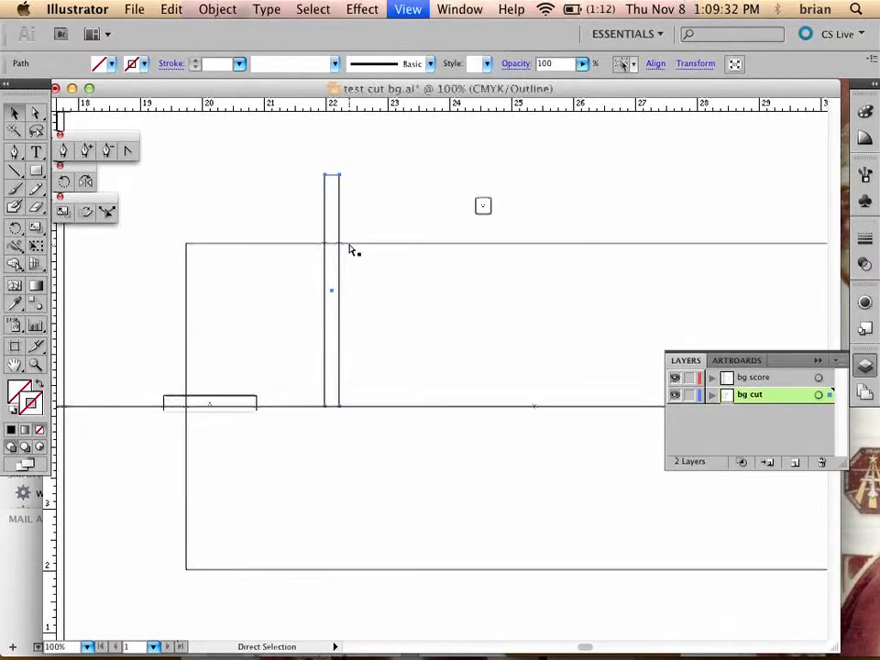
shift+click(240, 401)
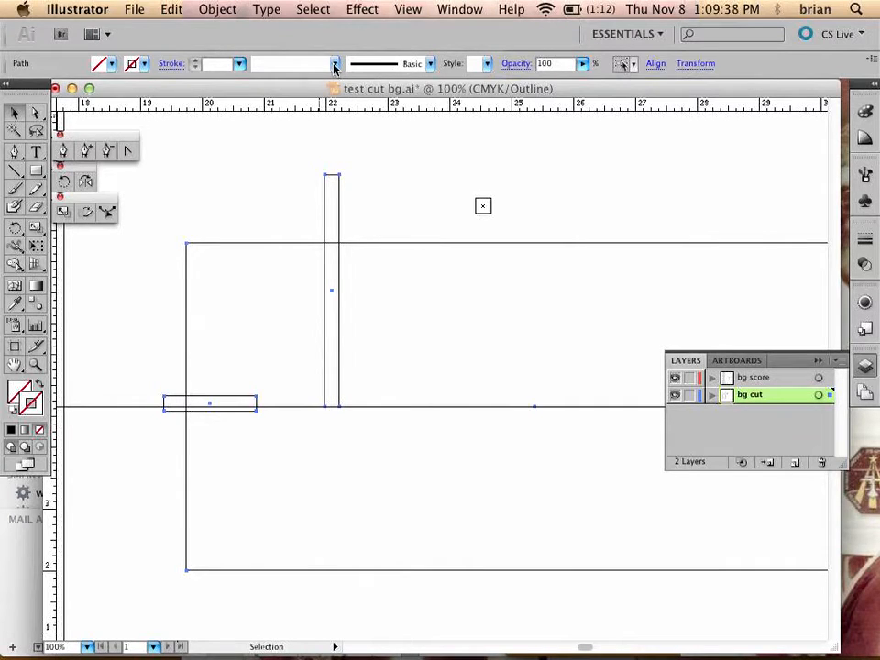
click(32, 410)
click(11, 430)
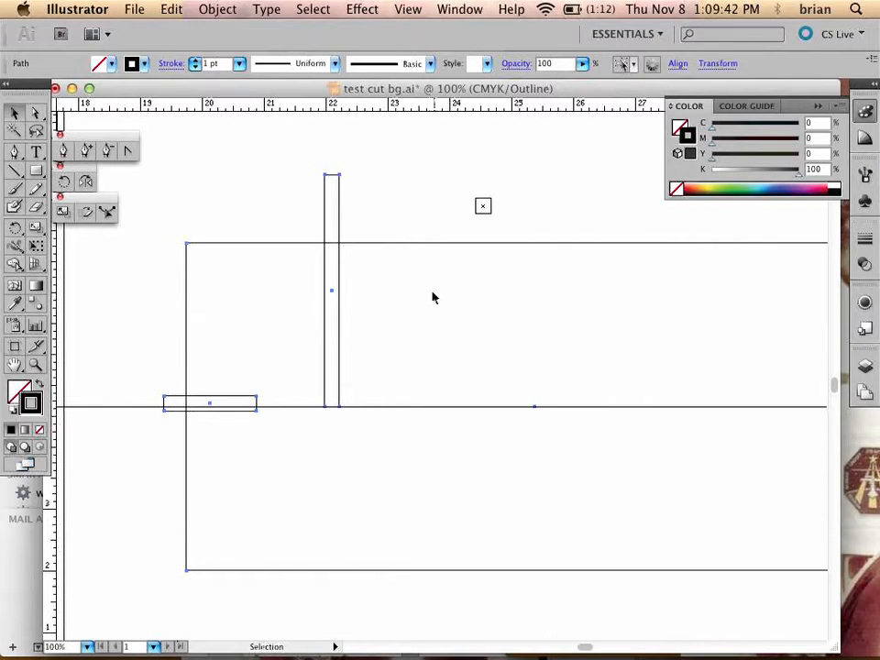
click(374, 296)
key(super+y)
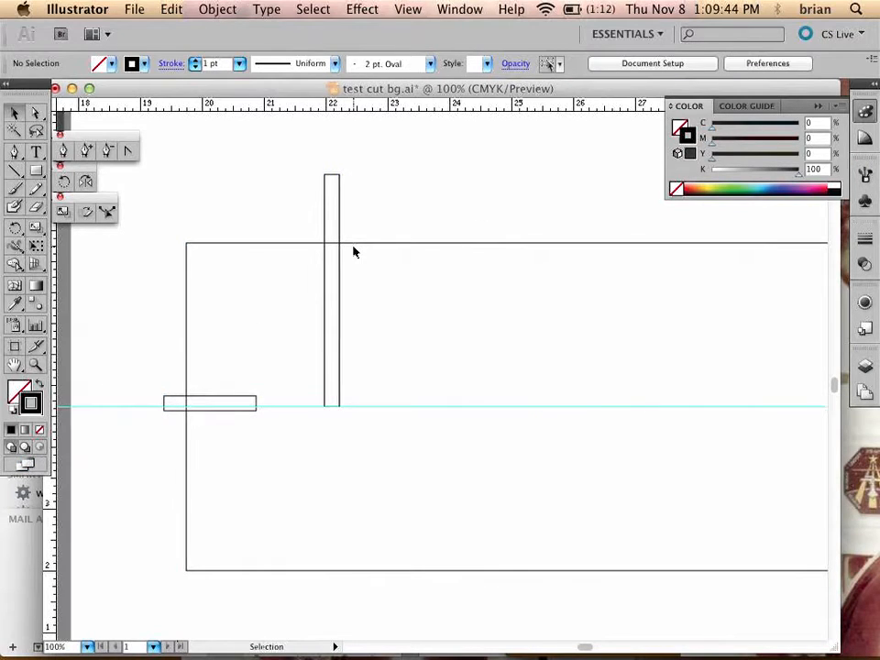
Duplicate the large rectangle, its vertical strip and the small square above it about 12.25 in to the right.
drag(395, 398, 352, 352)
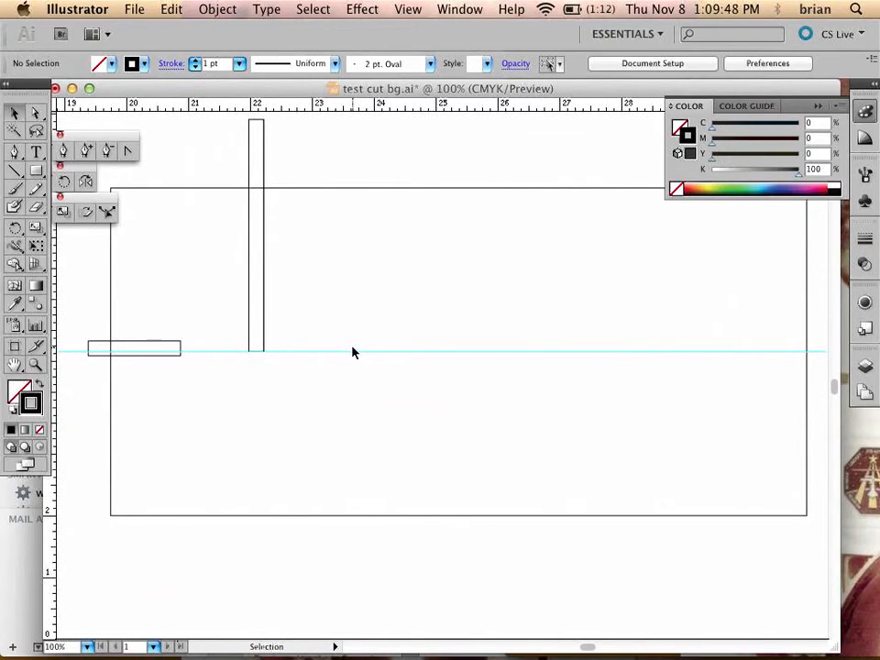
click(263, 288)
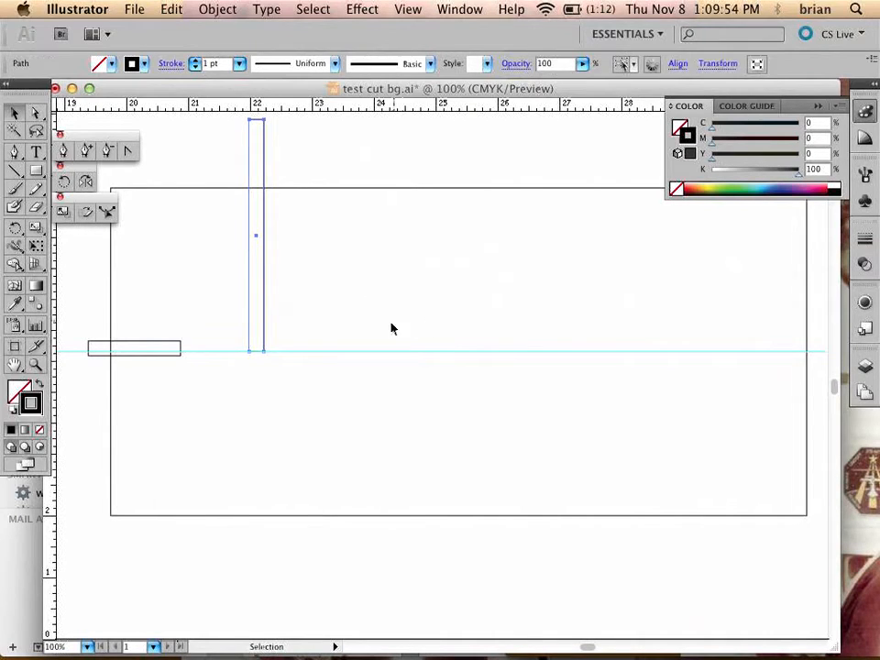
alt+super+click(382, 318)
alt+super+click(406, 357)
drag(449, 371, 256, 311)
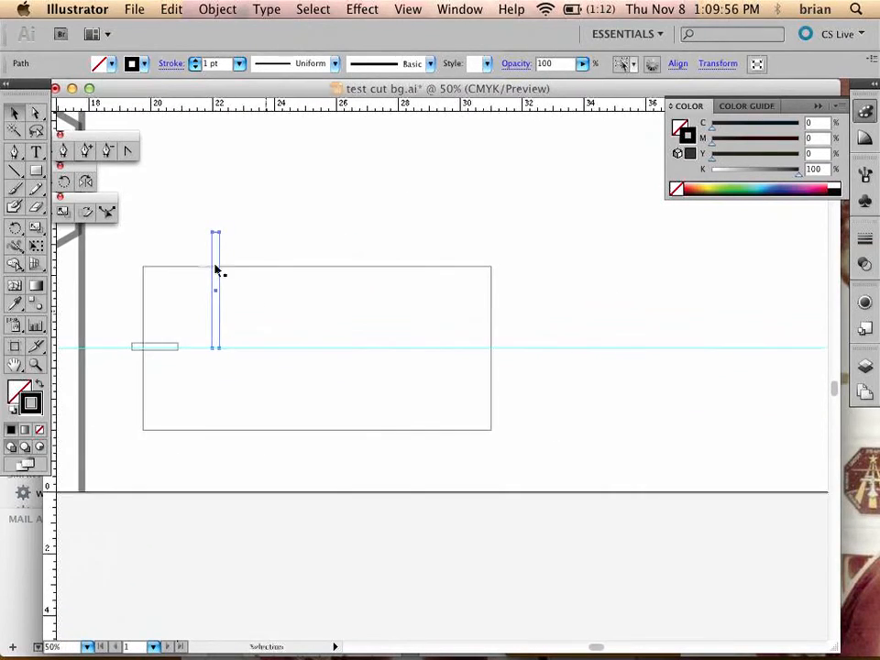
drag(184, 232, 289, 441)
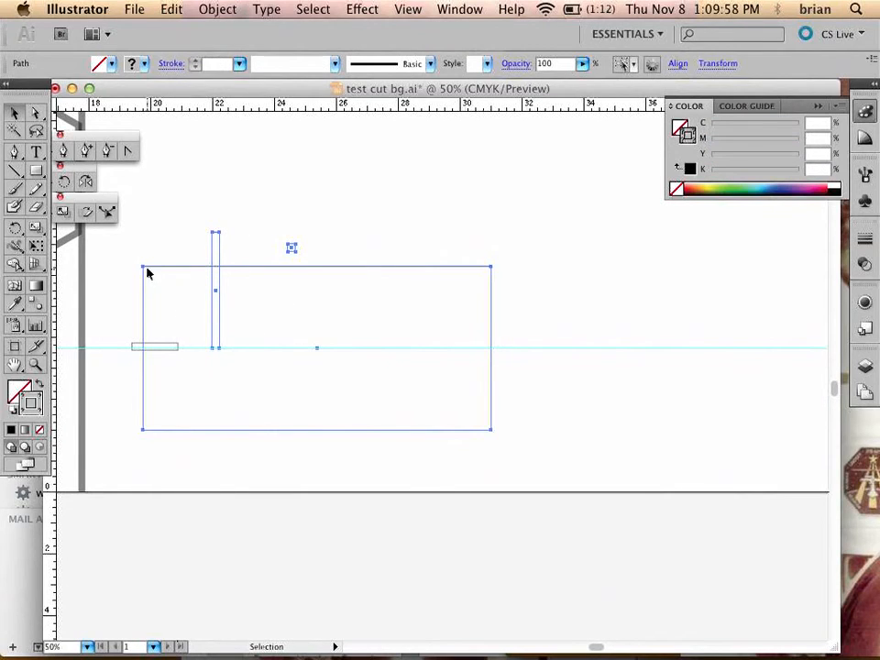
drag(145, 270, 527, 272)
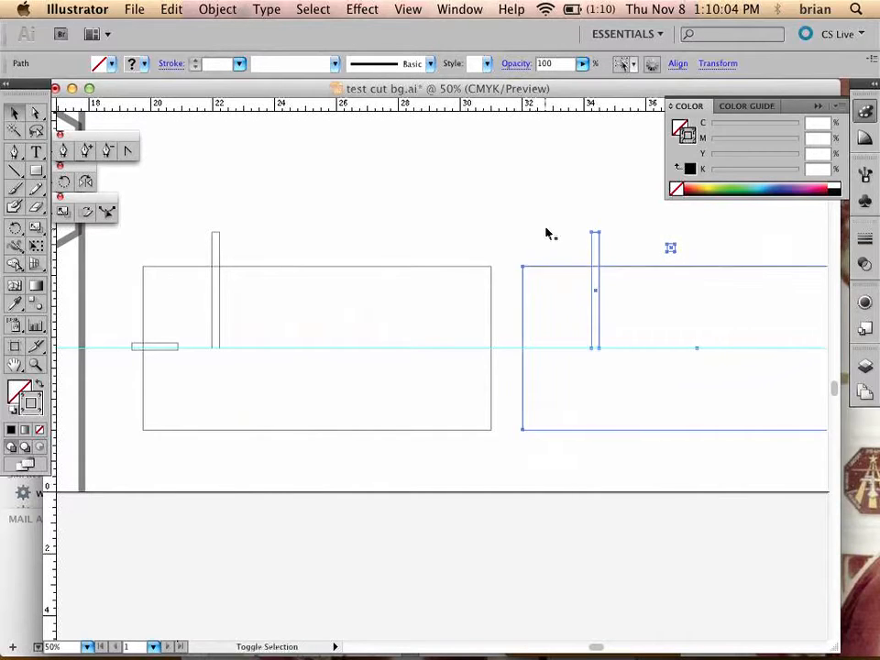
Move the copied vertical strip straight down so its upper end sits on the horizontal guide, and deselect it.
click(620, 234)
drag(600, 239, 599, 359)
click(579, 422)
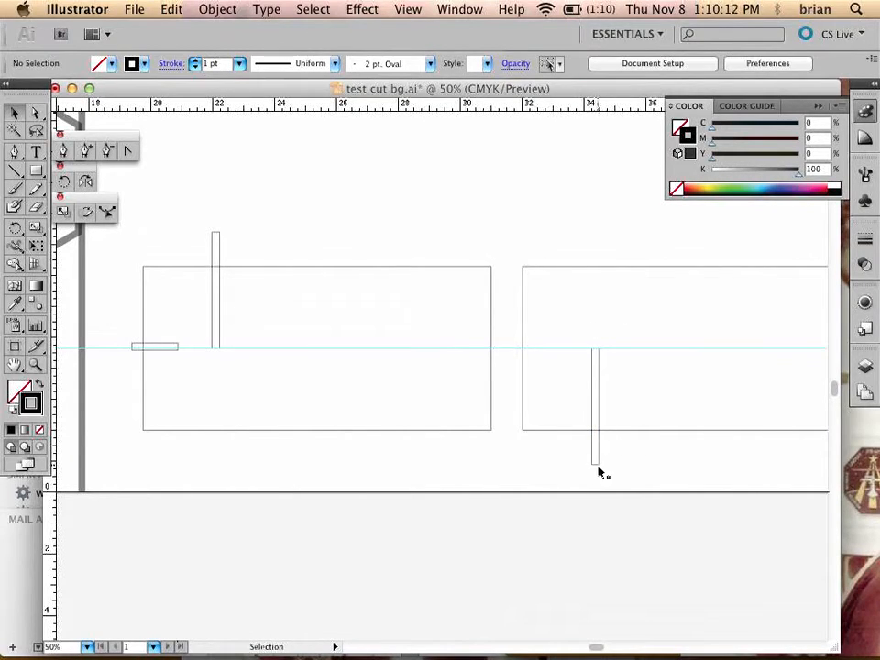
Shorten both vertical strips from their outer ends so they extend only slightly past the edges of the large rectangles.
click(36, 112)
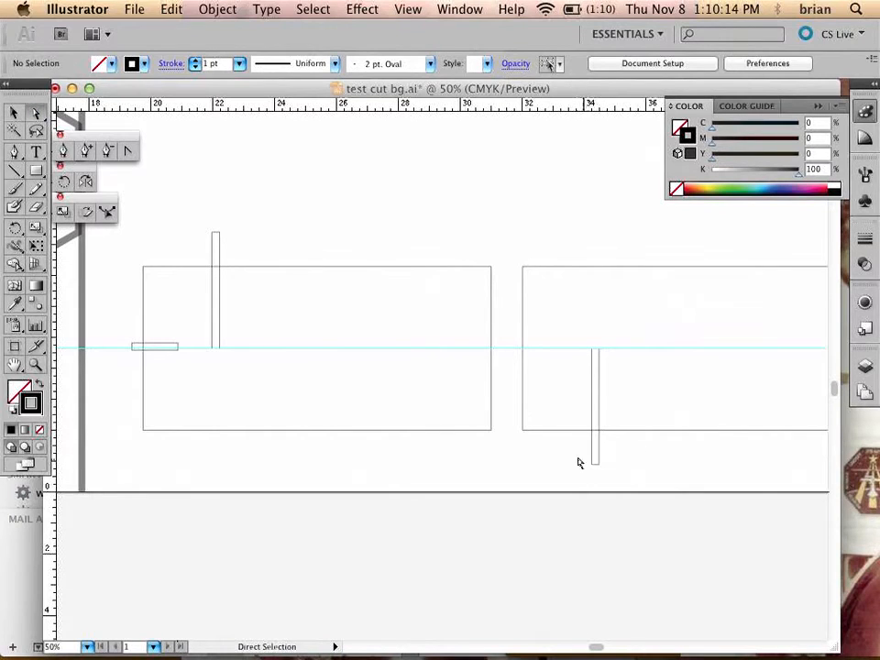
drag(576, 455, 601, 437)
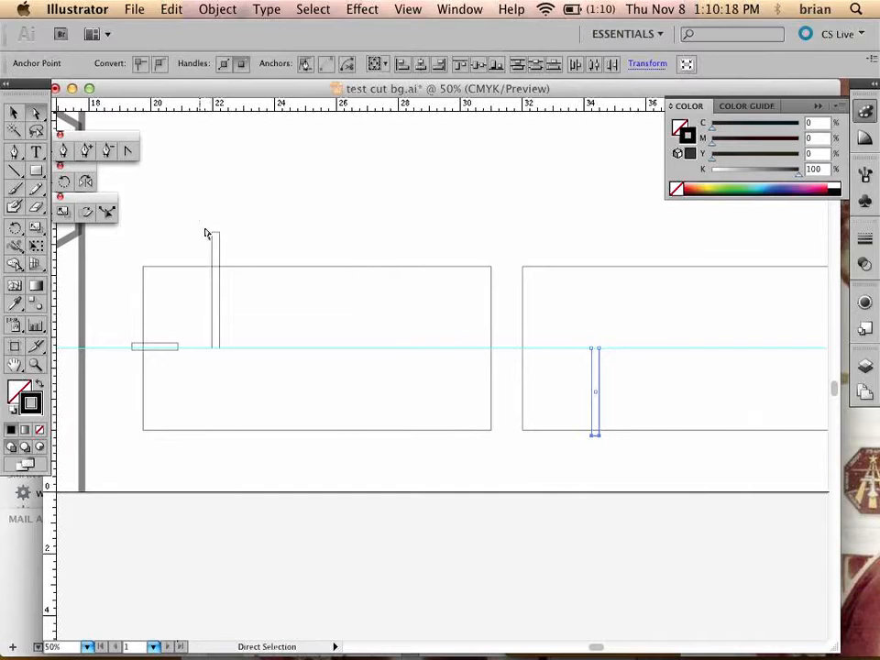
drag(207, 229, 222, 261)
click(183, 280)
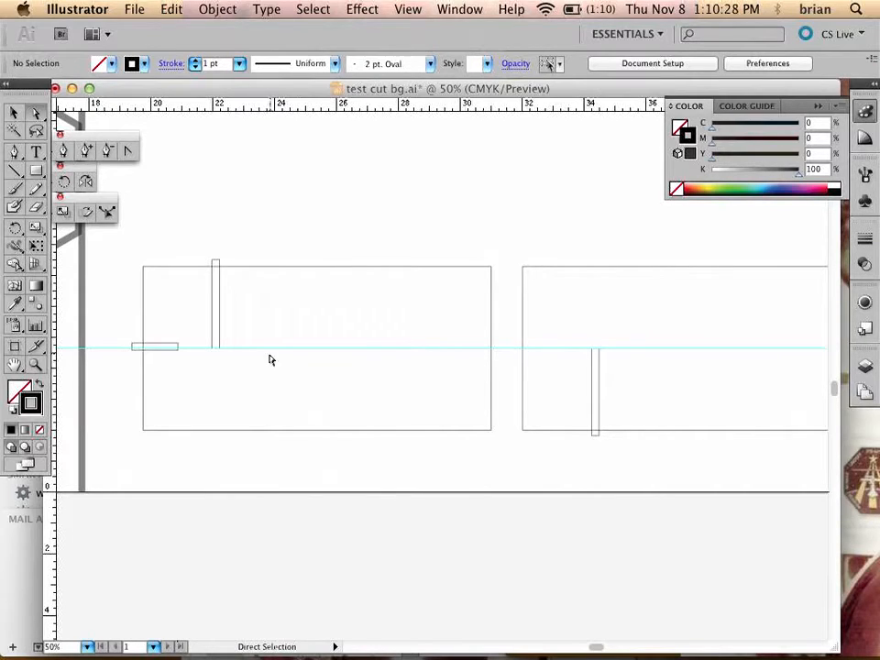
Start a Pen path on the right edge of the first rectangle's vertical strip, angling inward and stepping back out to form a notch.
key(z)
click(230, 387)
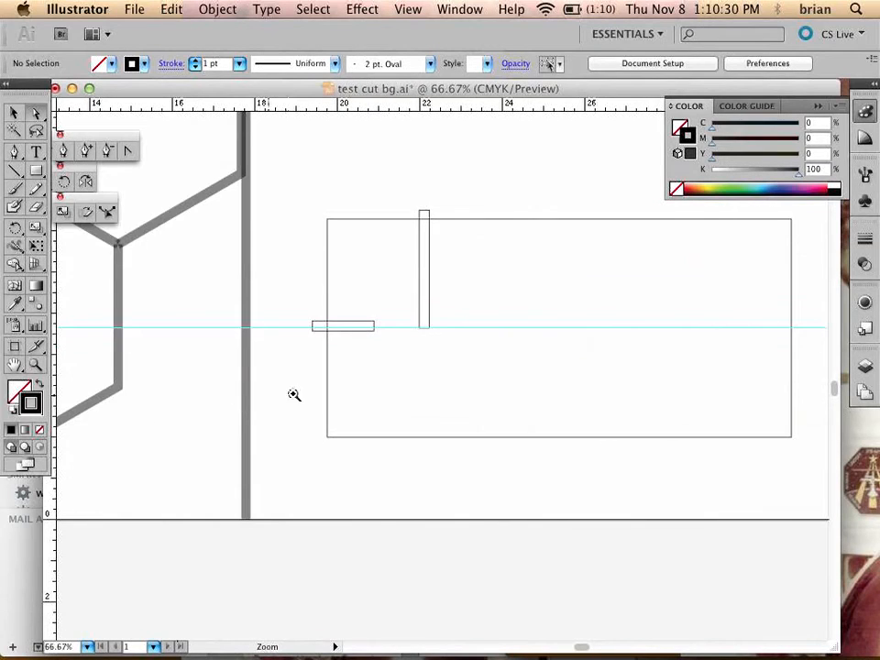
click(434, 385)
key(space)
drag(464, 349, 346, 387)
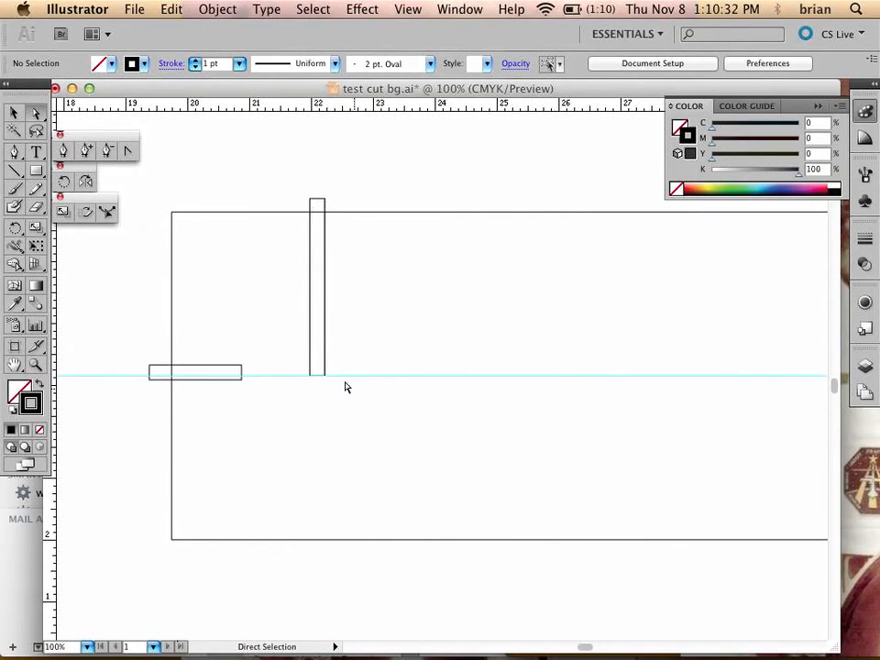
key(v)
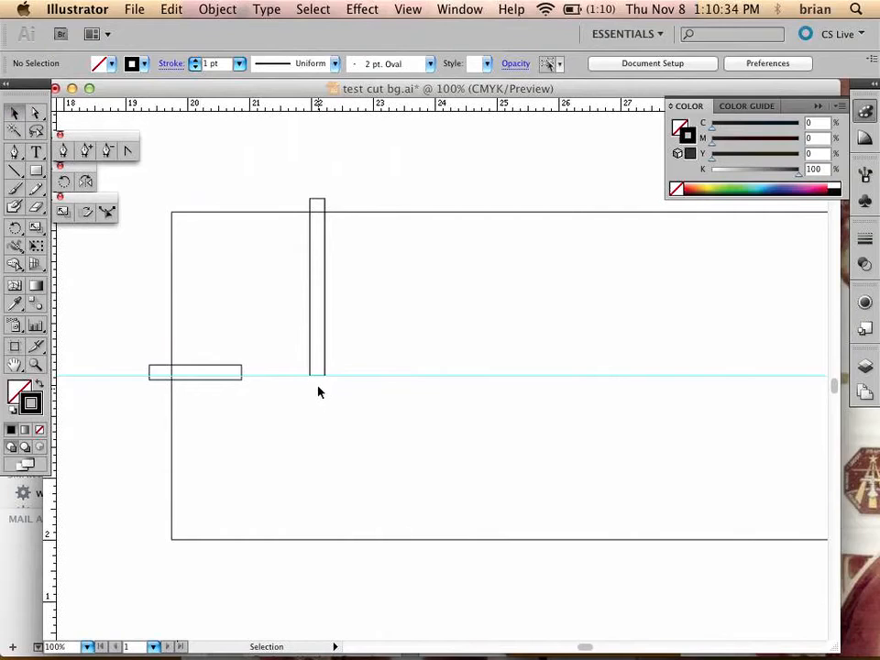
click(14, 152)
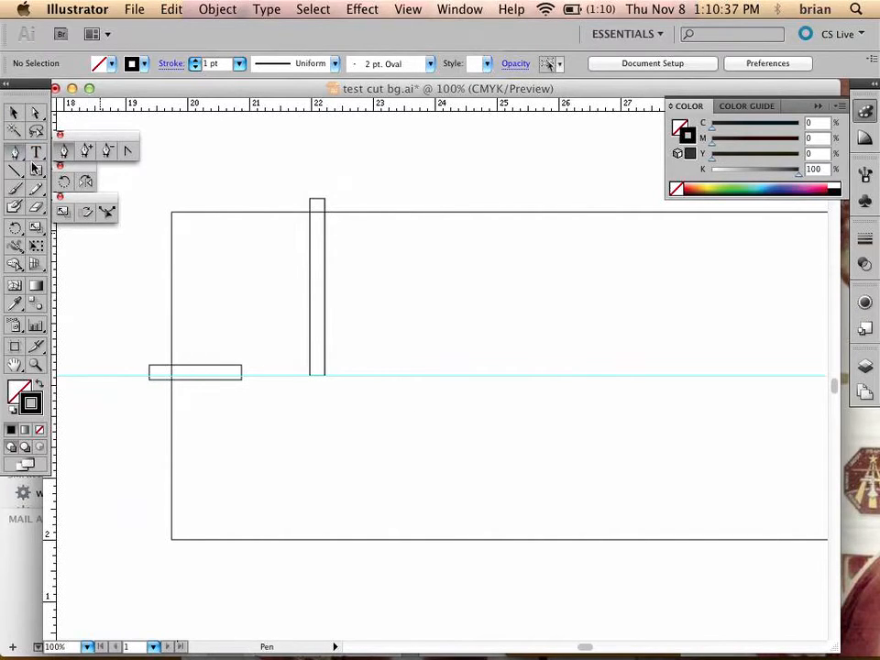
super+click(345, 234)
super+click(440, 376)
super+click(431, 393)
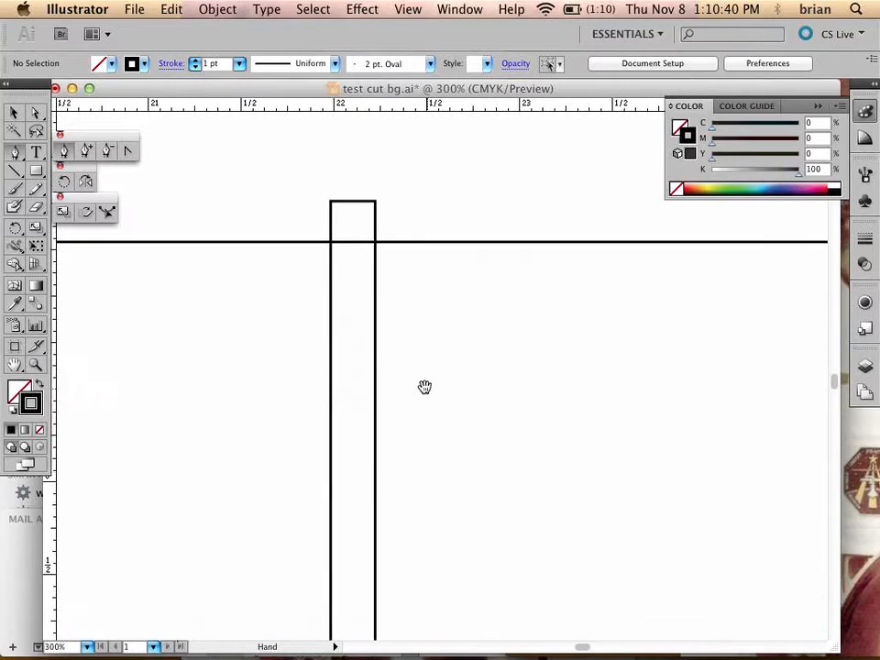
drag(424, 386, 396, 244)
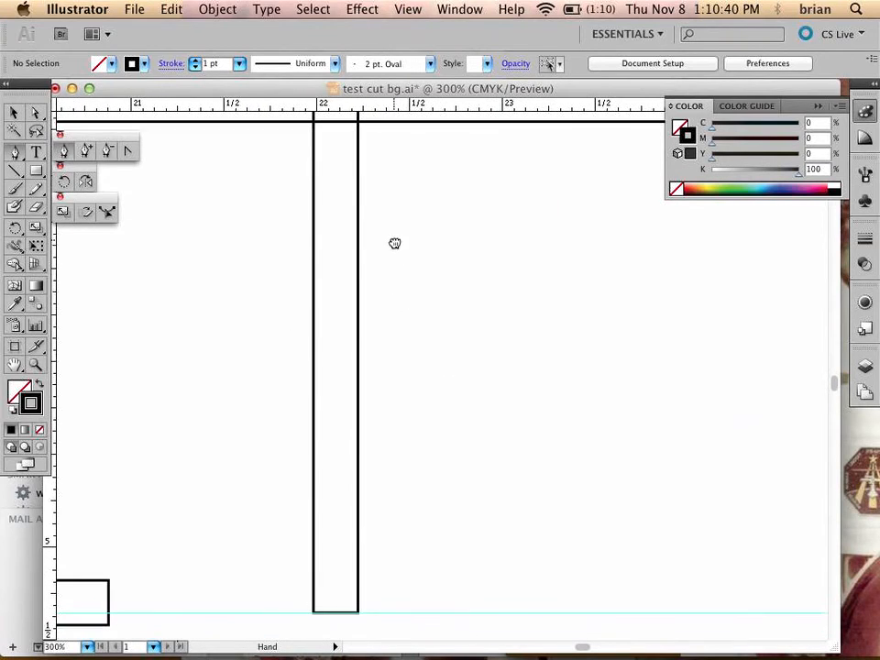
click(356, 160)
click(357, 220)
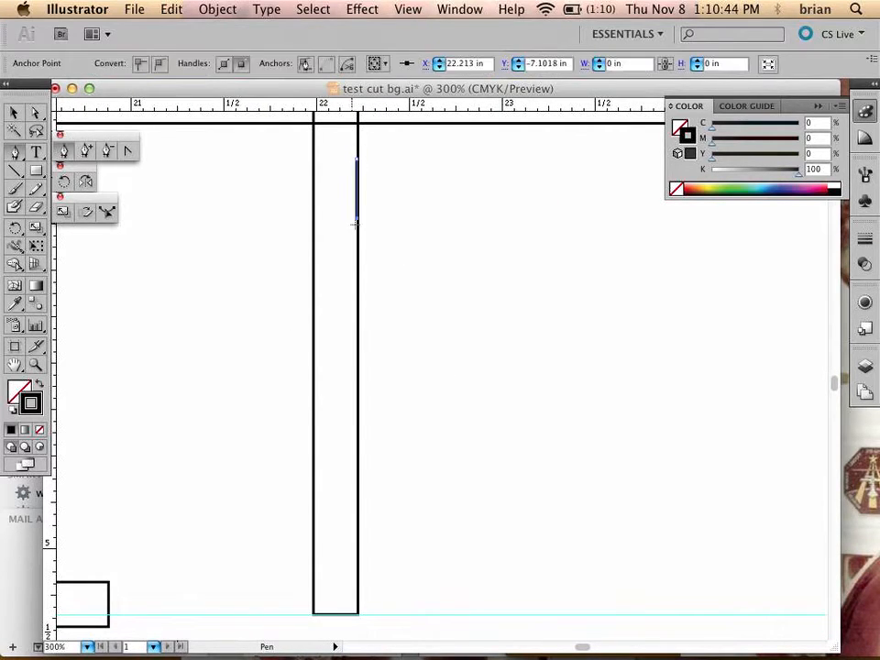
key(super+z)
click(347, 223)
click(357, 224)
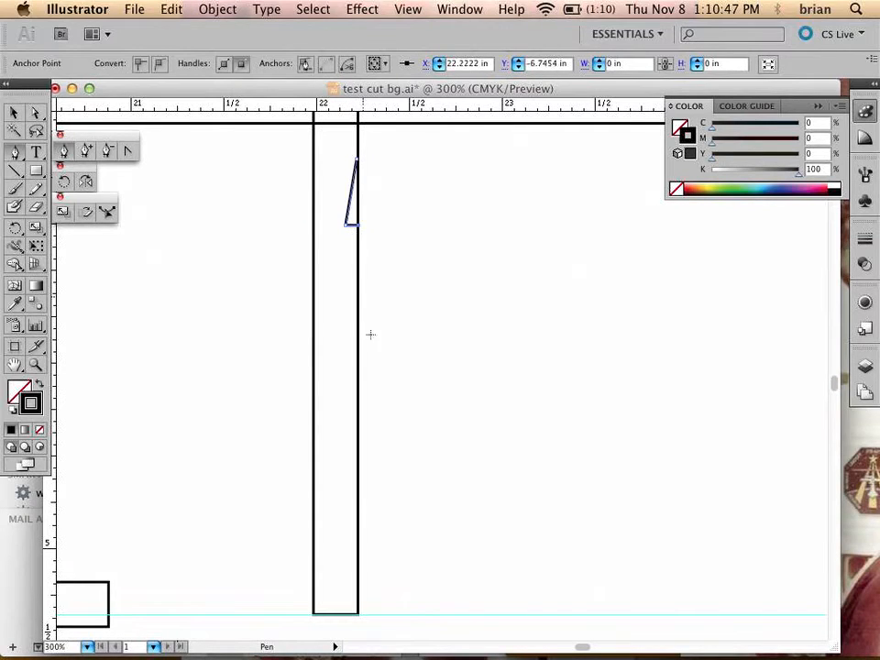
Continue the path around the strip's lower end and up its left side, adding an opposing notch and ending at the upper-left corner.
click(358, 614)
click(313, 614)
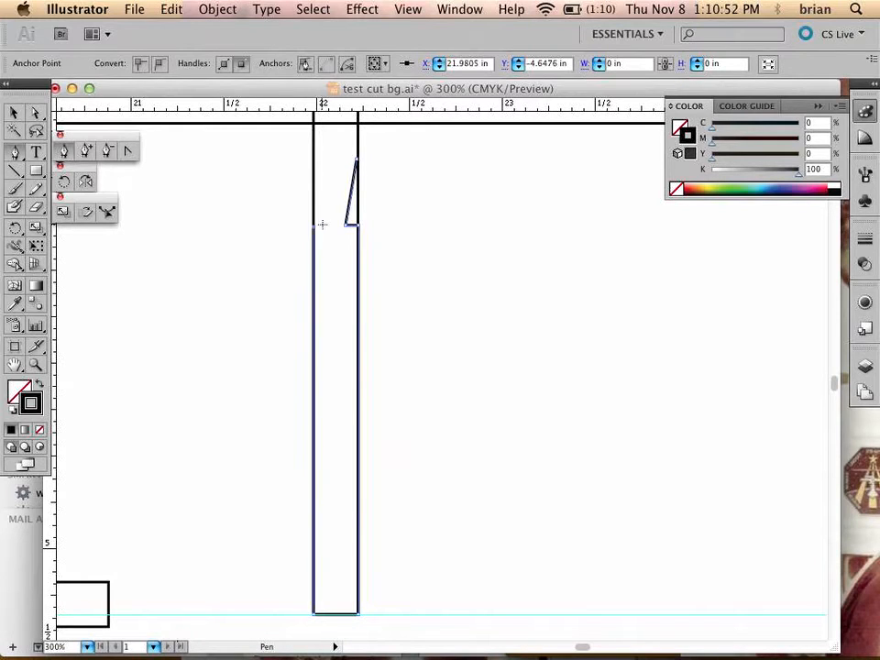
click(321, 227)
click(313, 156)
drag(440, 213, 462, 383)
click(330, 237)
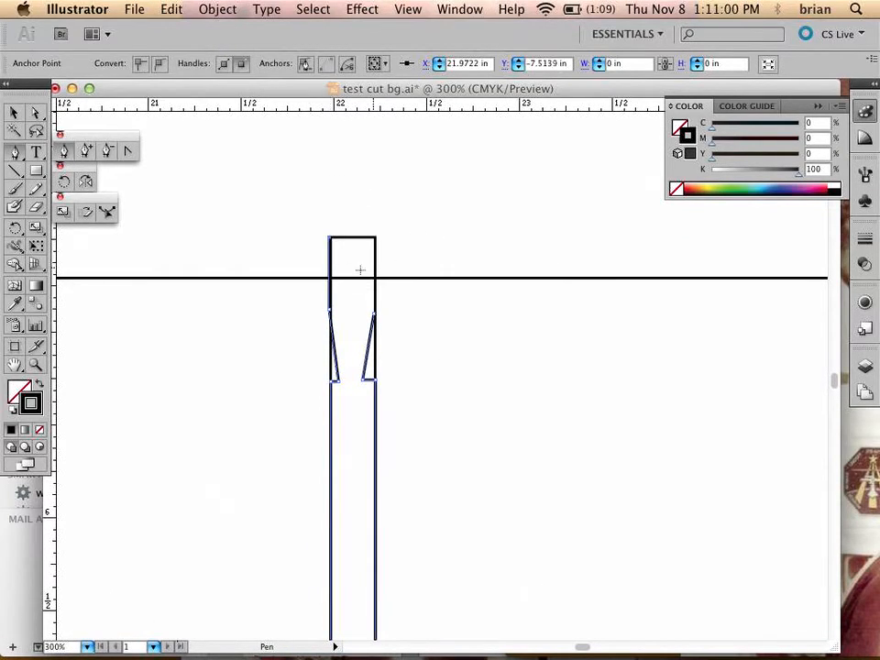
Shift the path's upper-left straight segment slightly right, just inside the strip's left edge, and deselect it.
click(36, 117)
click(304, 216)
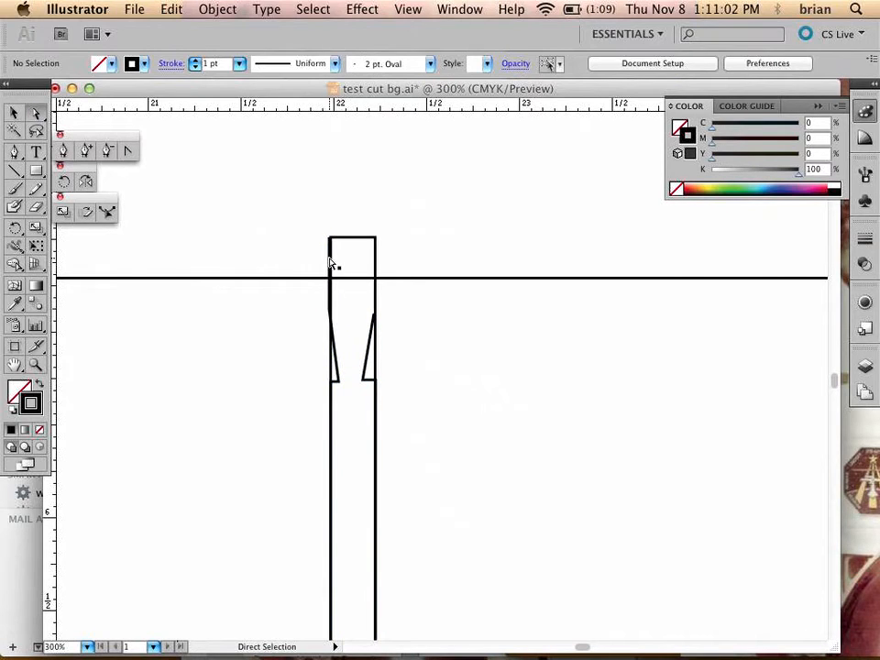
drag(330, 260, 332, 260)
click(415, 233)
Nudge the inner corner point of the right notch slightly right to make that notch shallower.
click(366, 378)
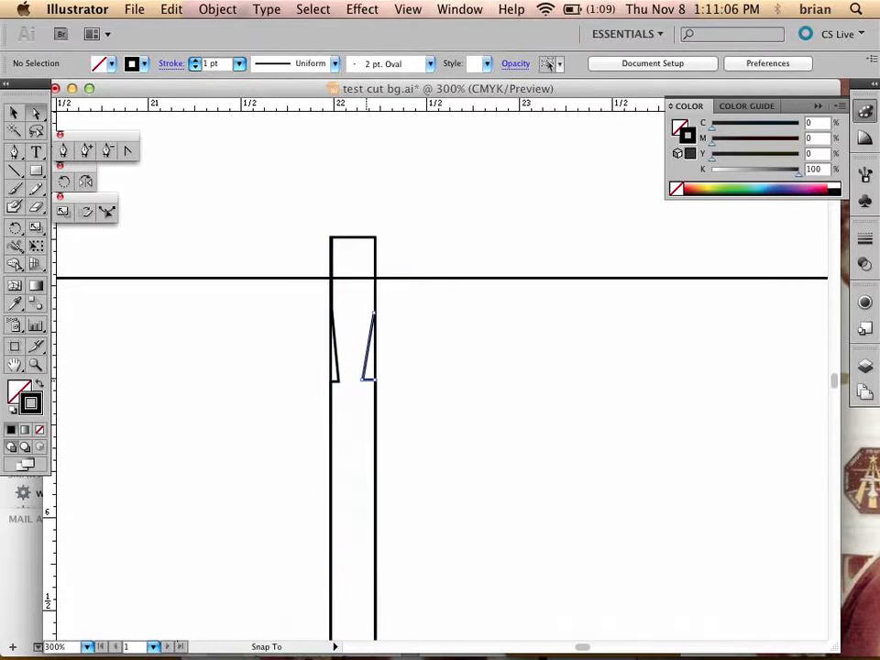
click(349, 408)
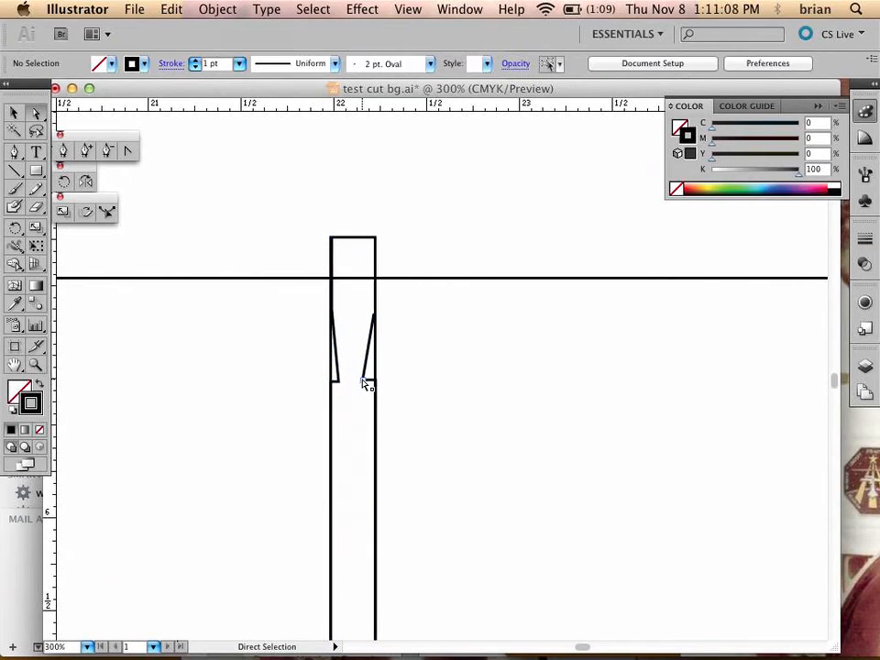
click(364, 380)
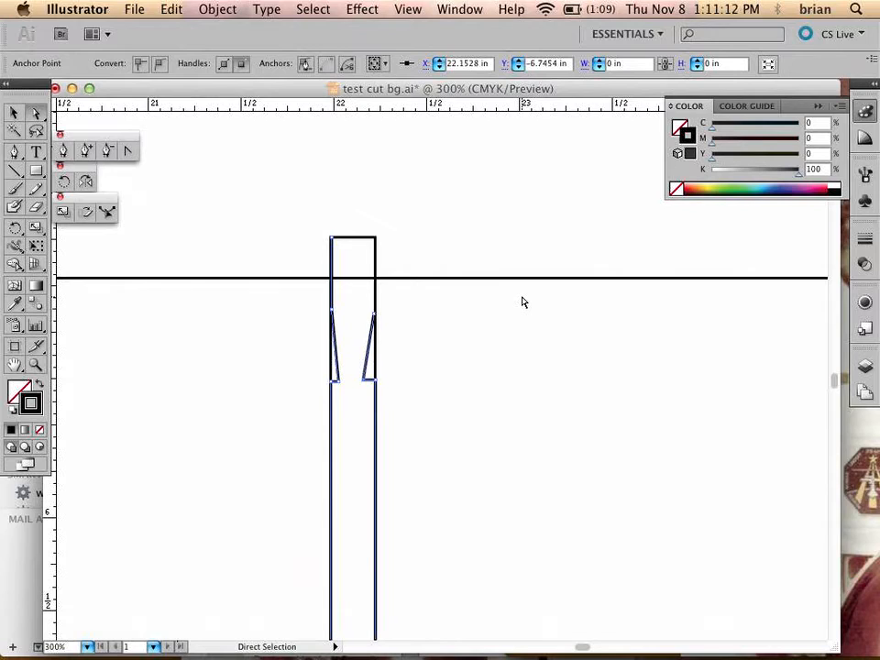
key(Right)
click(414, 433)
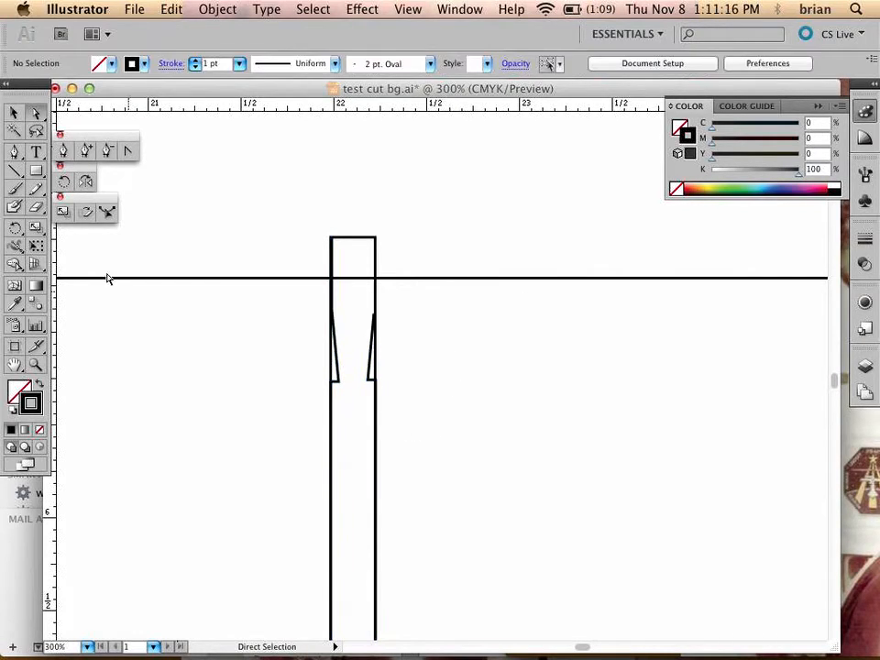
Extend the path from its open right end straight up to the strip's upper-right corner and deselect it.
click(14, 112)
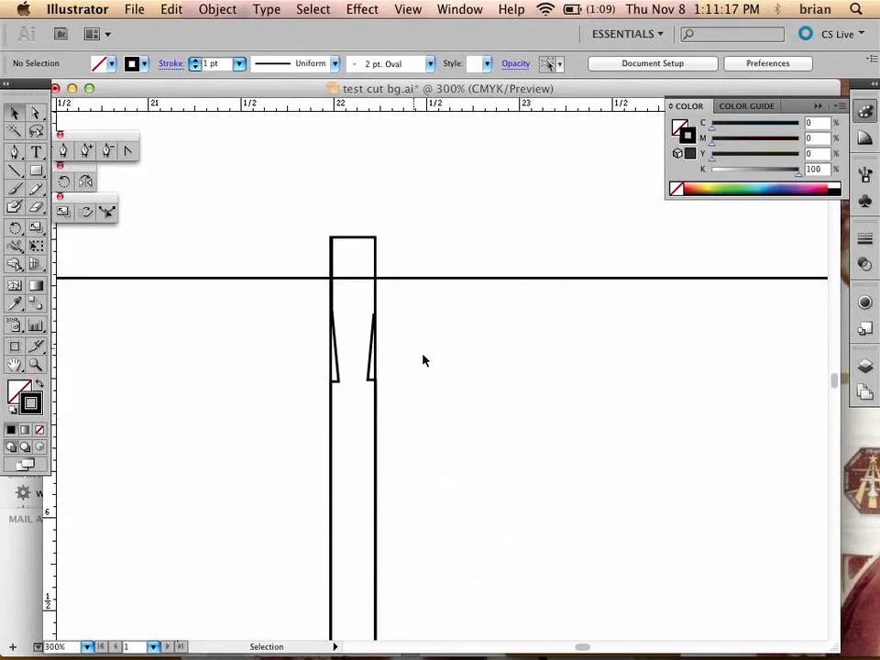
click(369, 383)
click(15, 153)
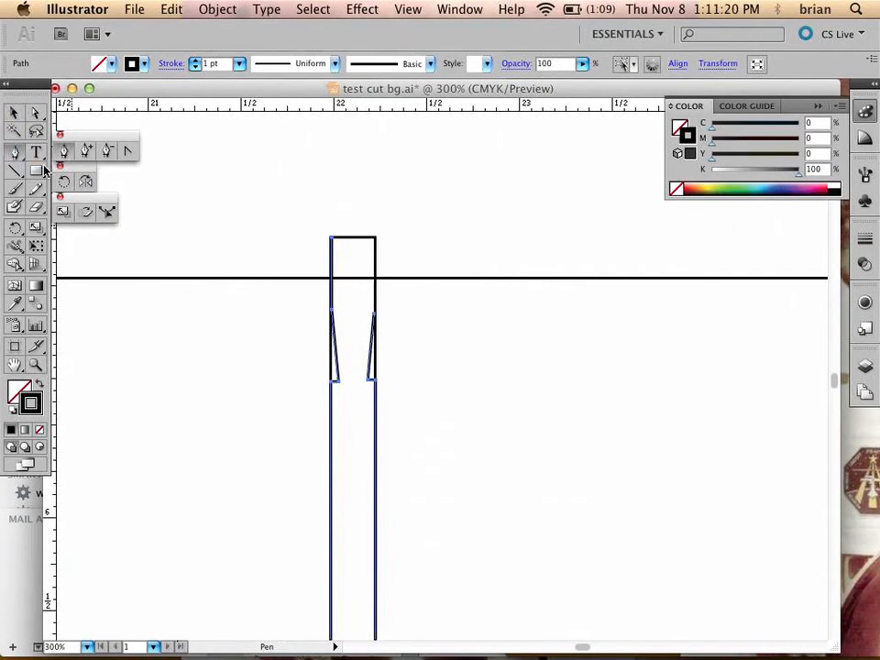
click(374, 315)
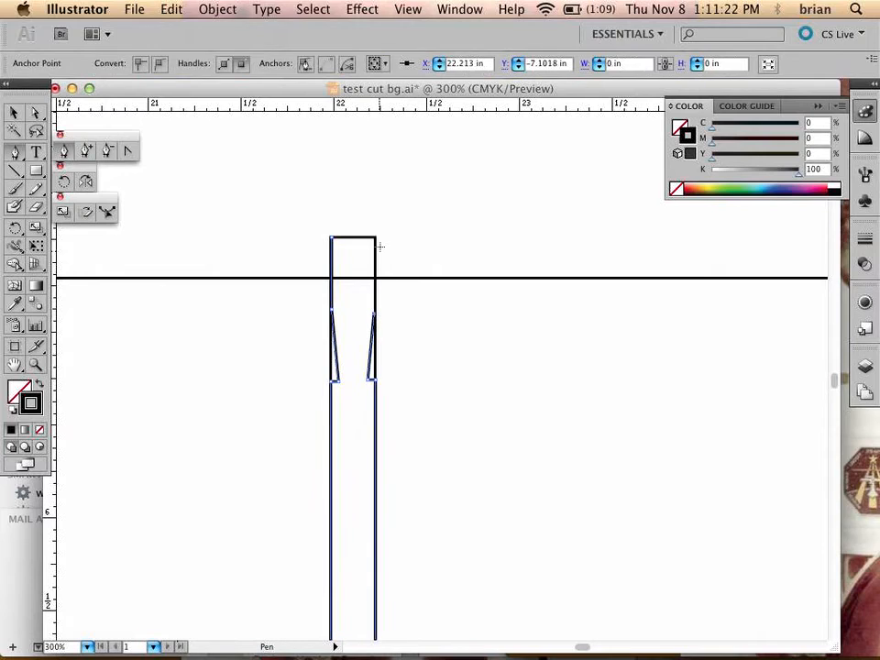
click(375, 239)
click(14, 113)
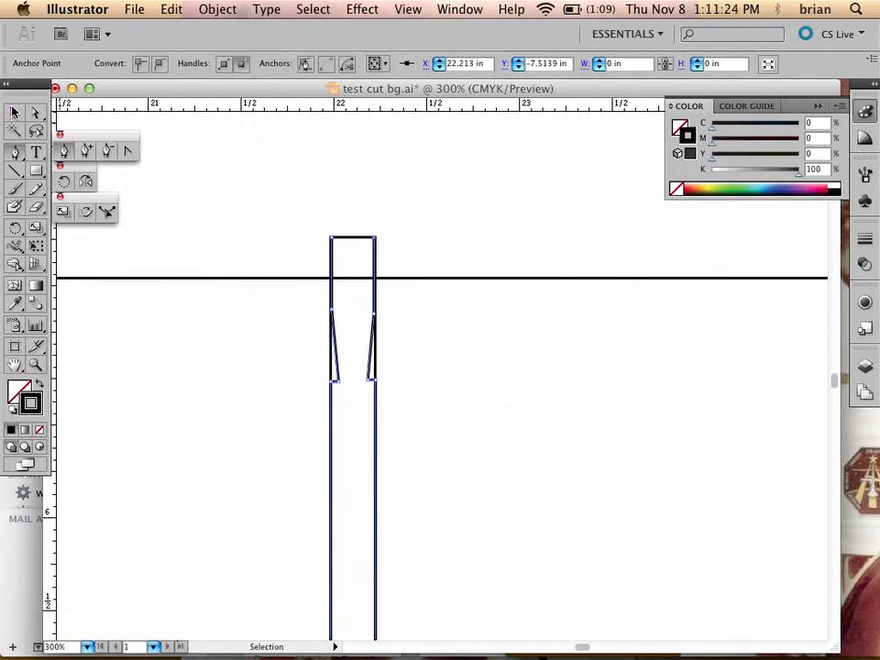
click(379, 312)
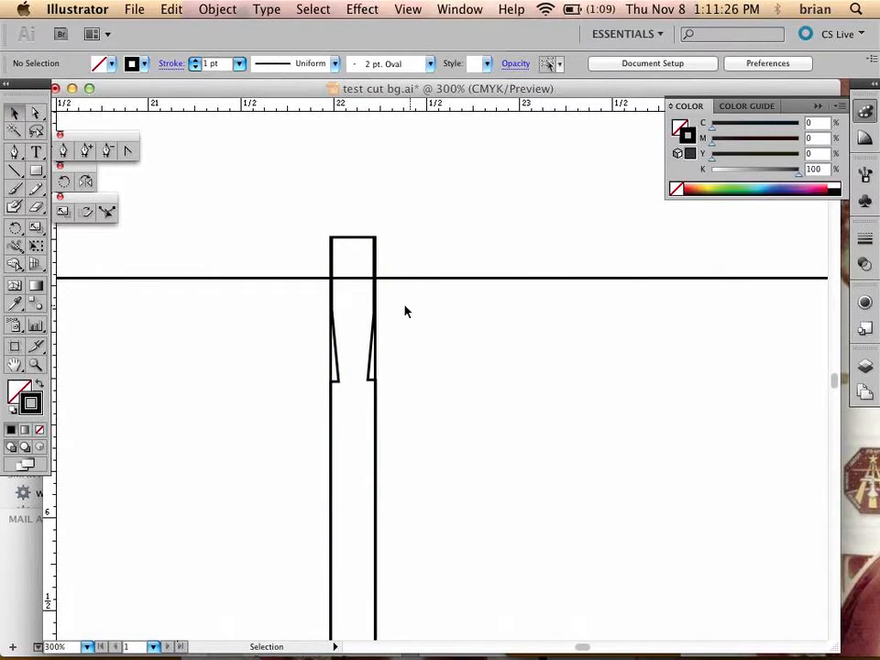
Move the notched path about 0.9 in to the right, clear of the original strip, and deselect it.
click(375, 312)
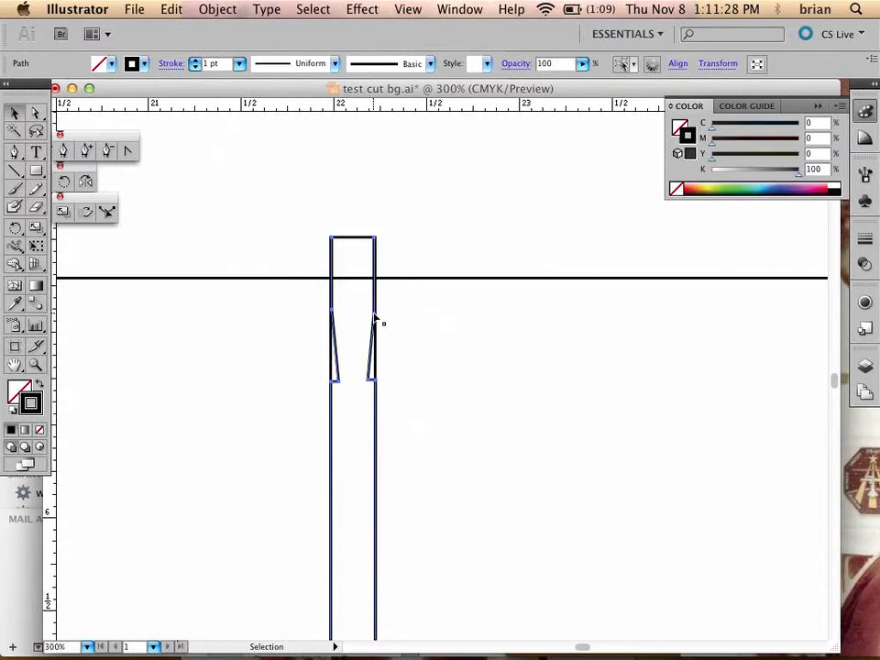
drag(375, 320, 539, 315)
click(583, 438)
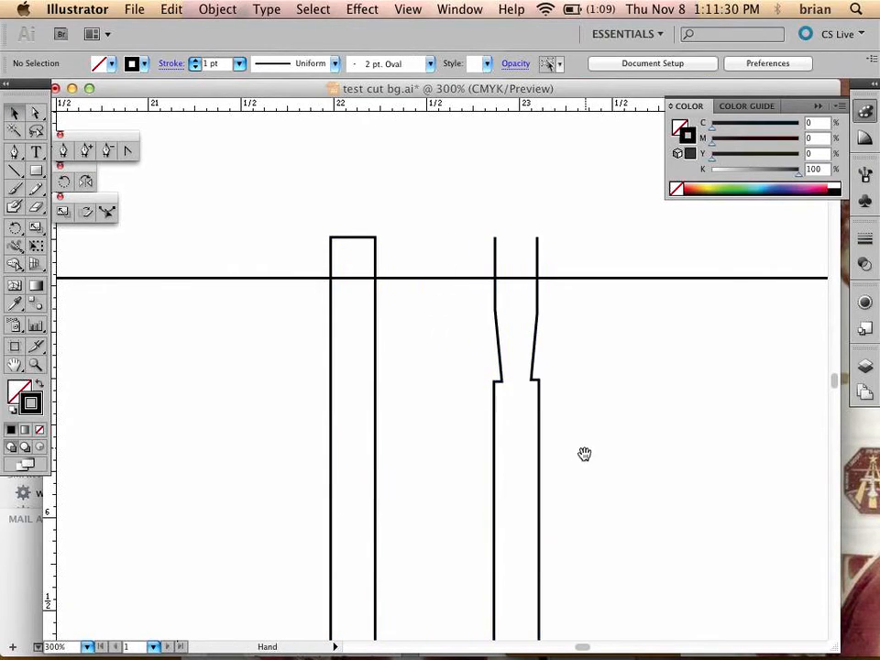
Delete the original plain vertical strip beside the notched path.
drag(583, 454, 479, 268)
alt+super+click(476, 296)
alt+super+click(475, 310)
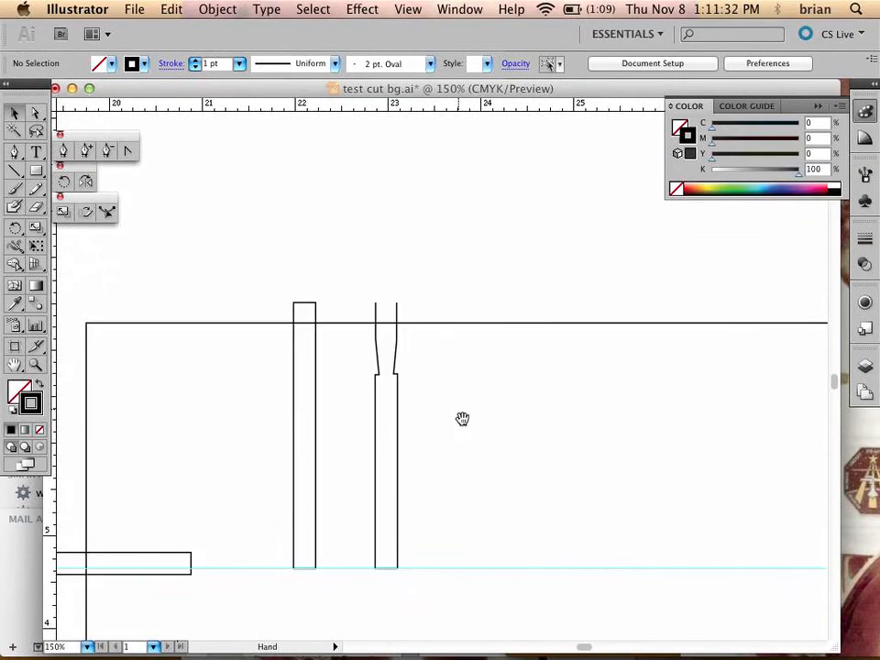
drag(461, 416, 436, 311)
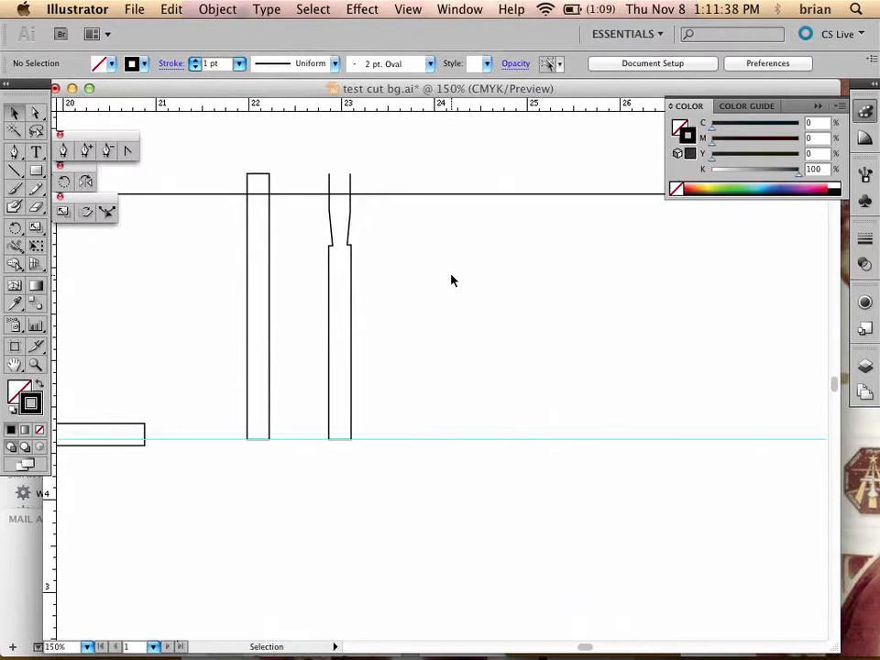
drag(426, 495, 439, 376)
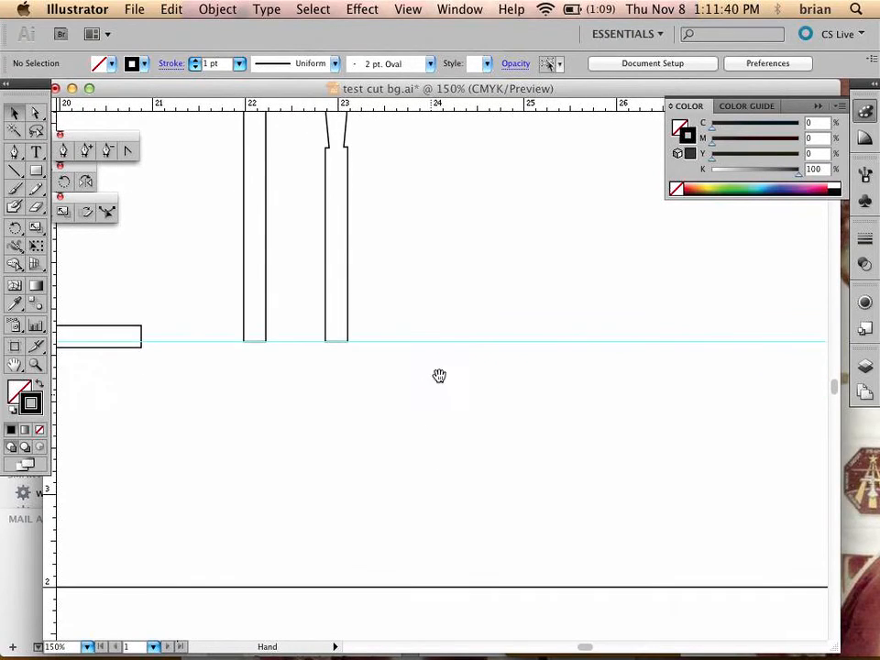
alt+super+click(390, 320)
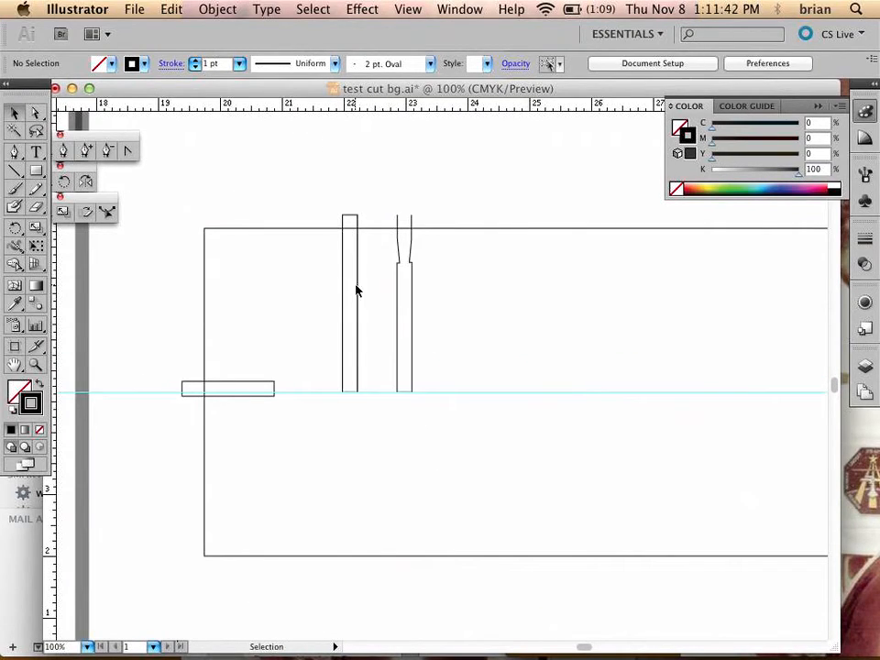
click(351, 285)
key(Delete)
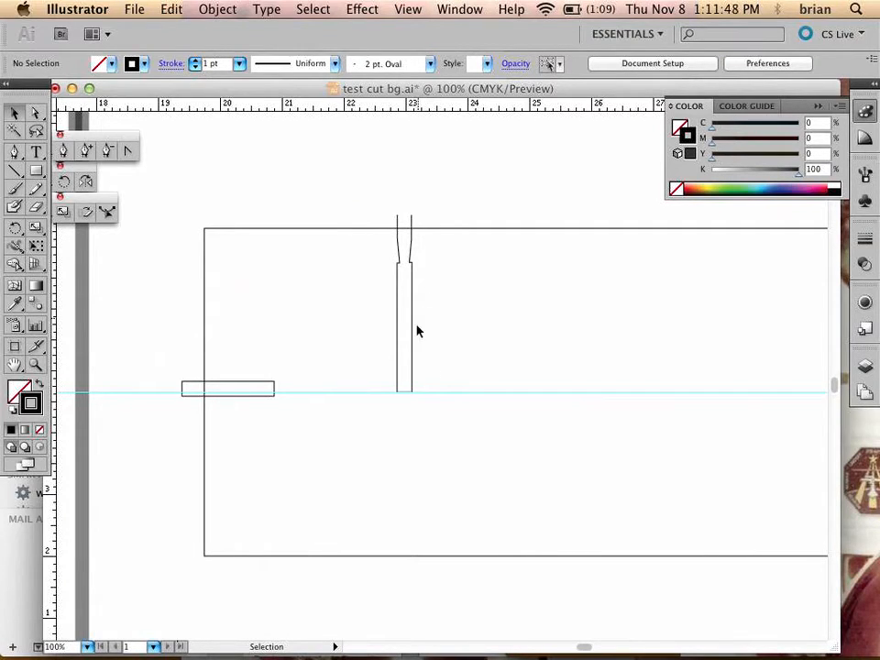
Duplicate the notched path below and to the right of the original, and flip the copy upside down.
click(411, 371)
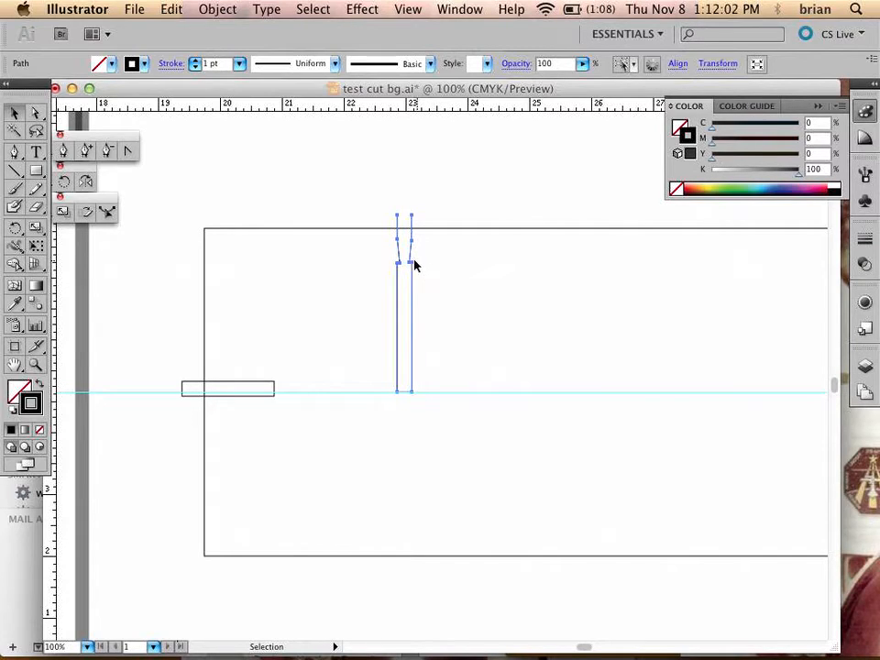
drag(412, 266, 490, 366)
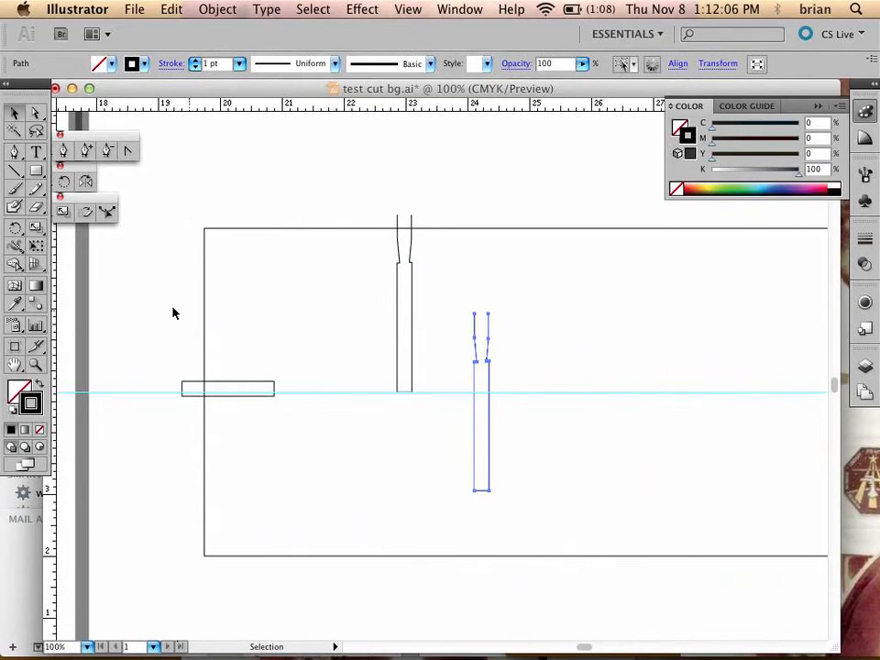
drag(538, 308, 360, 522)
click(19, 115)
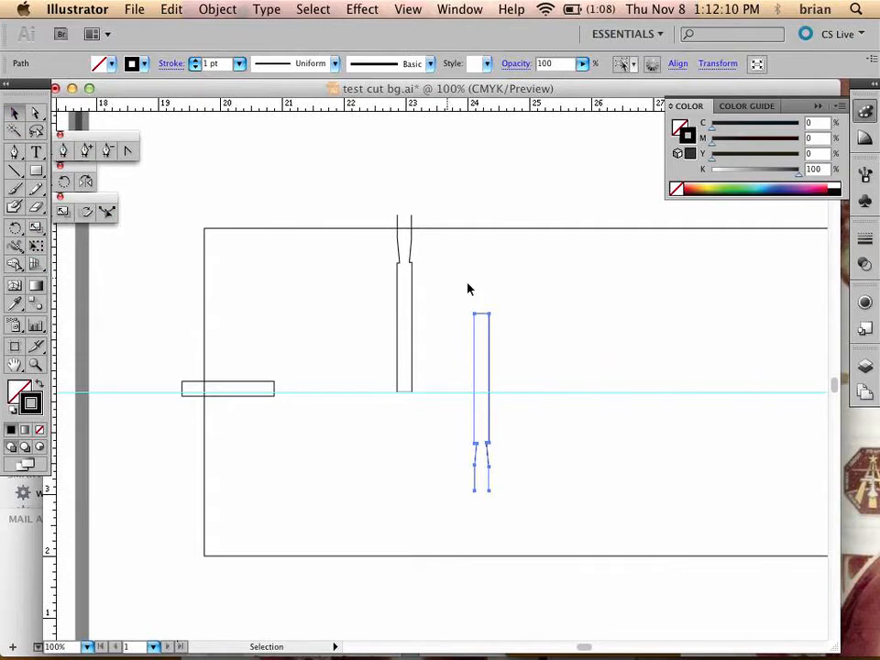
Place the flipped copy directly below the original so their flat ends meet on the horizontal guide, and deselect it.
drag(491, 316, 414, 395)
click(487, 381)
key(space)
drag(446, 529, 381, 442)
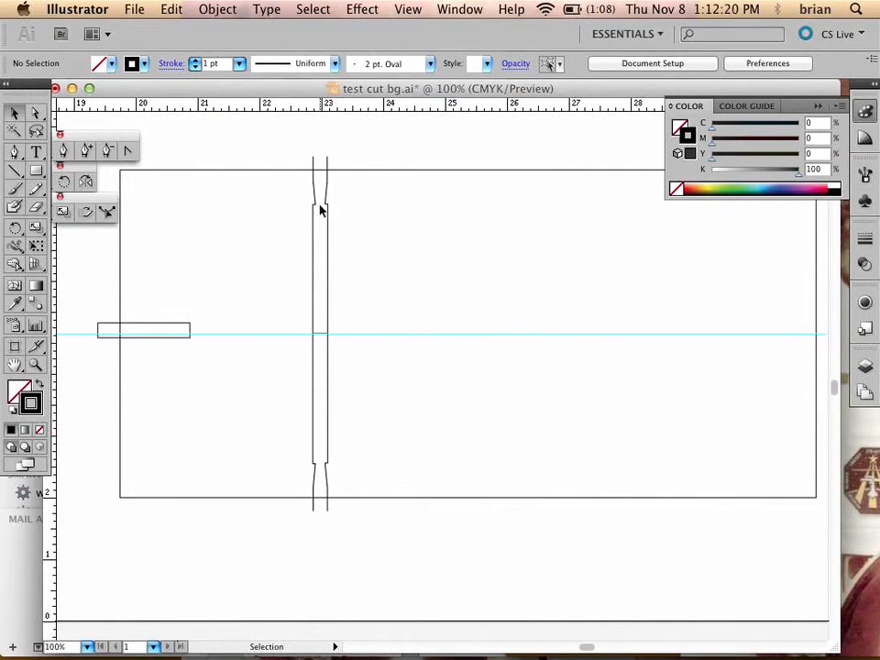
Draw a rectangle about 0.23 x 0.38 in around the tapered notch section of the lower, flipped path.
key(z)
click(336, 476)
click(441, 405)
click(451, 398)
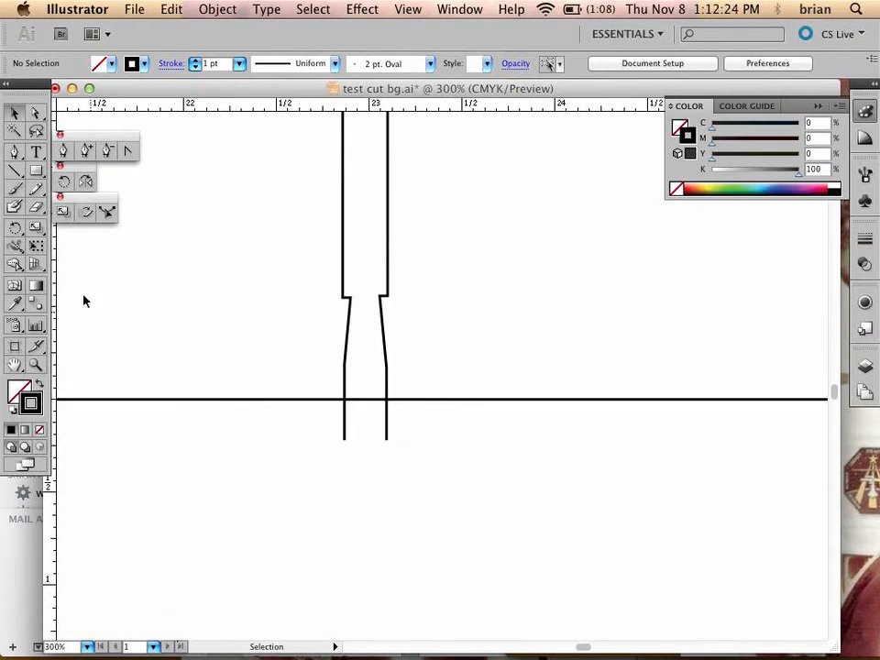
click(35, 171)
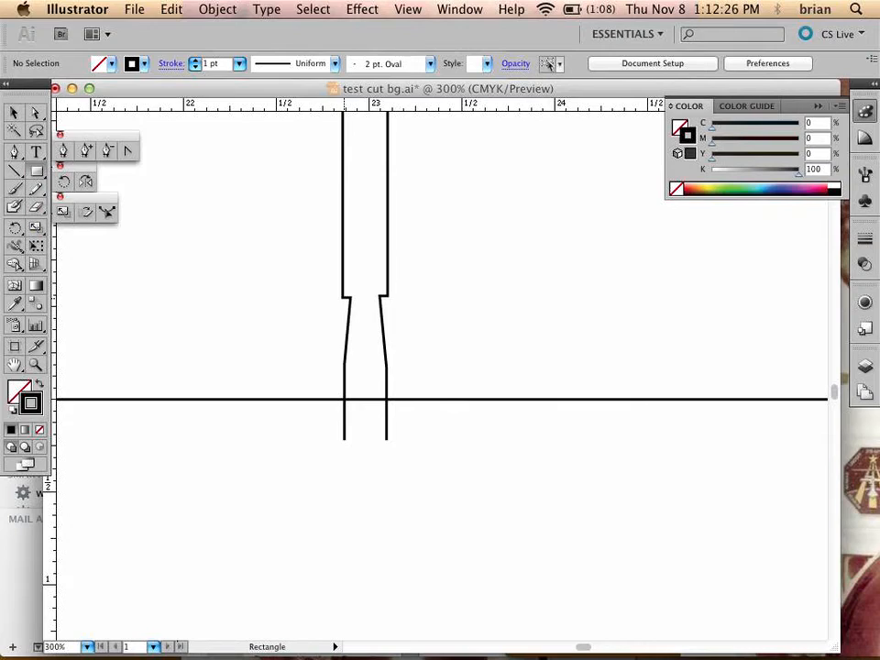
drag(343, 297, 385, 369)
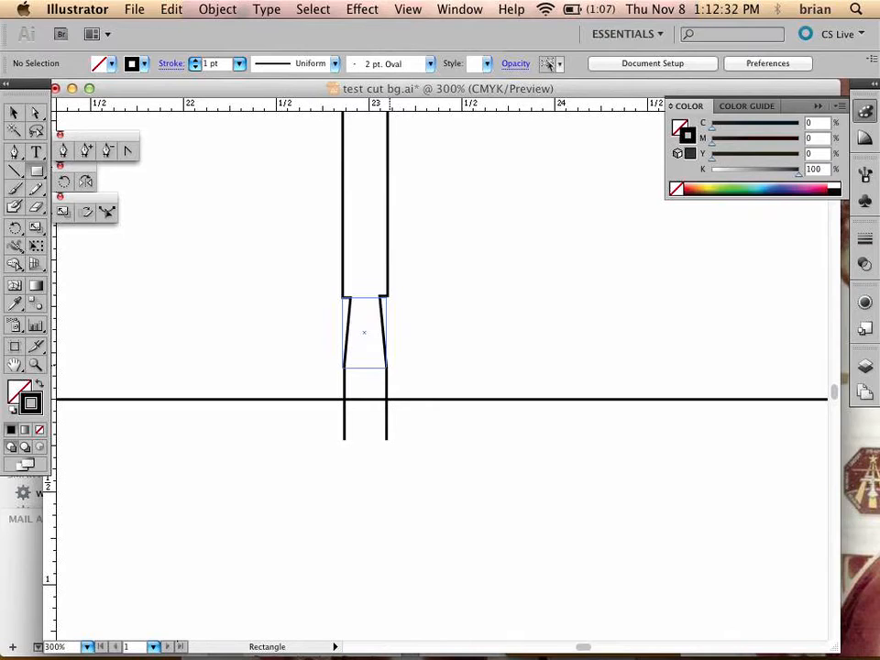
drag(386, 369, 386, 369)
Delete the flipped notched path below the guide, keeping the small rectangle drawn over its notch.
key(v)
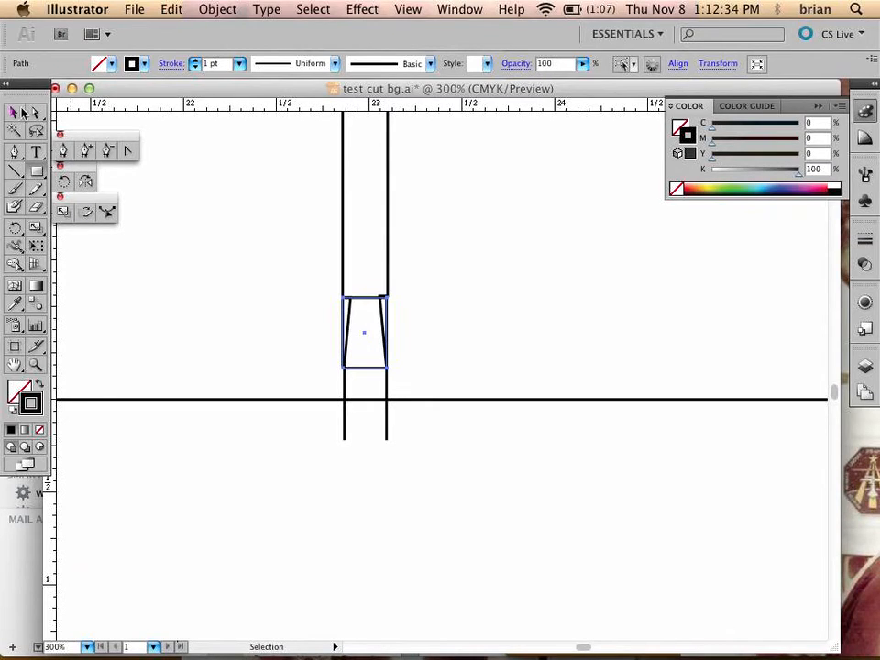
click(381, 304)
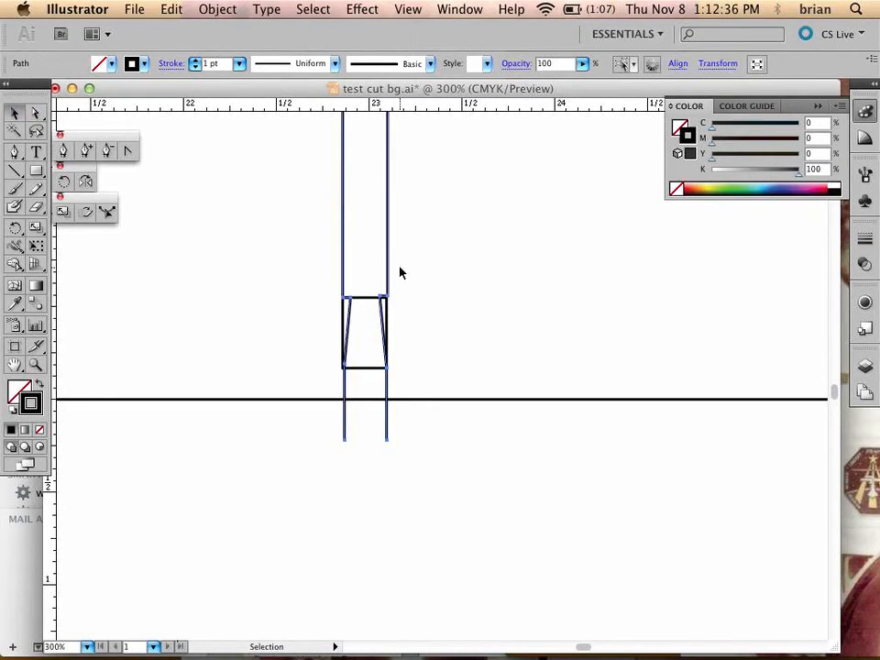
key(Delete)
key(z)
alt+click(427, 297)
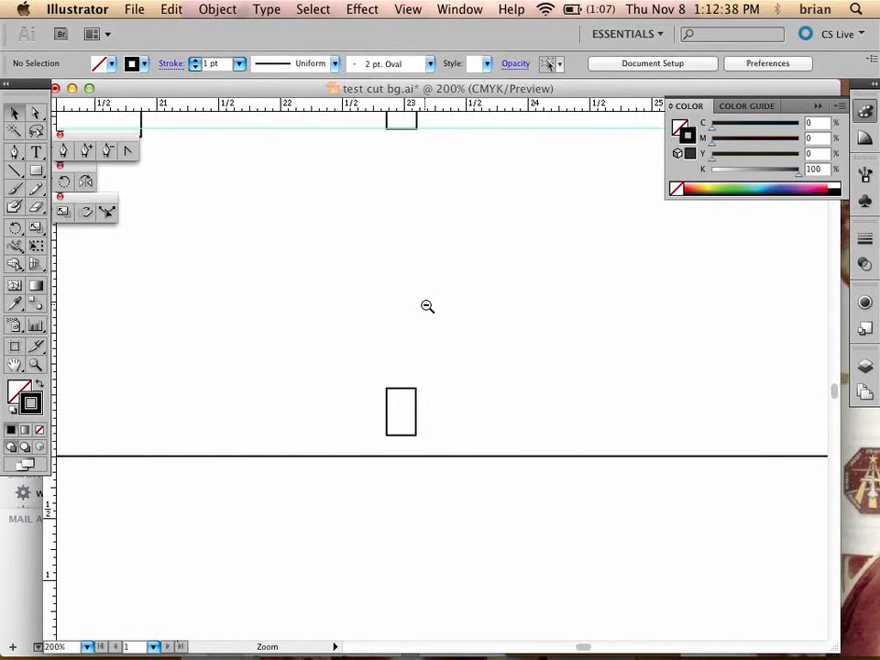
alt+click(429, 312)
alt+click(431, 314)
key(v)
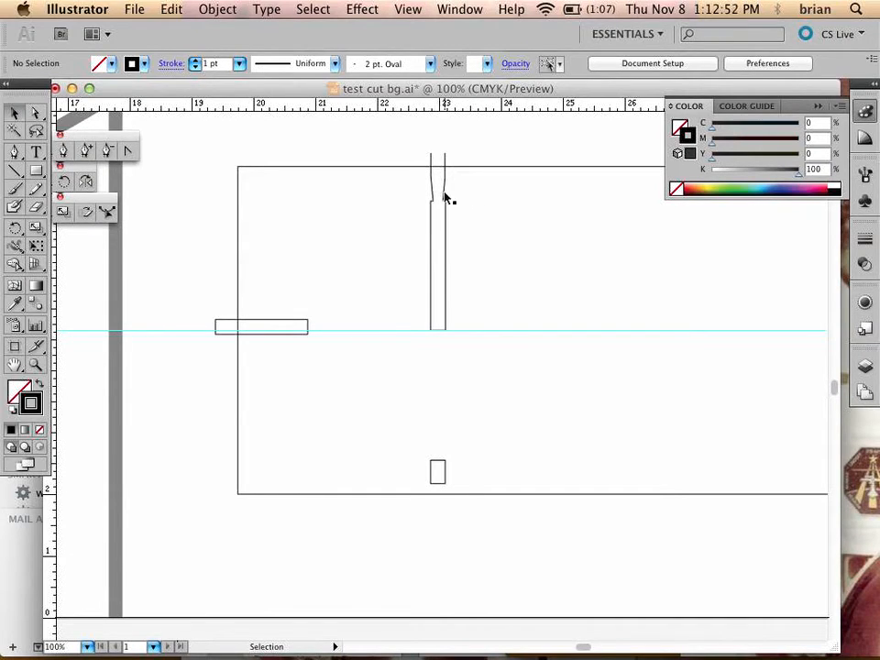
Turn the upper notched path and the small rectangle into a Graphic symbol named slot, and deselect the instance.
click(447, 467)
shift+click(447, 316)
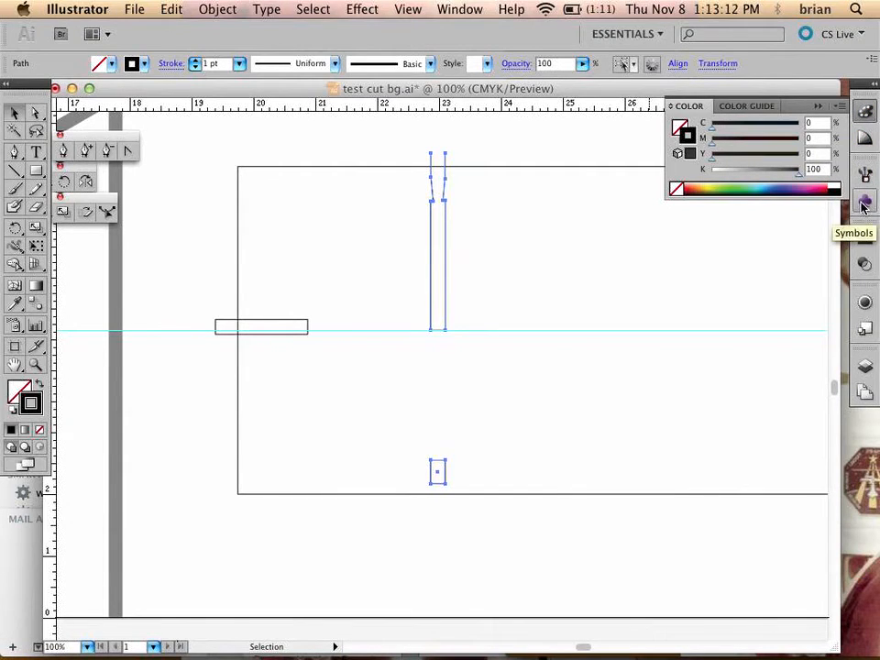
drag(449, 469, 872, 203)
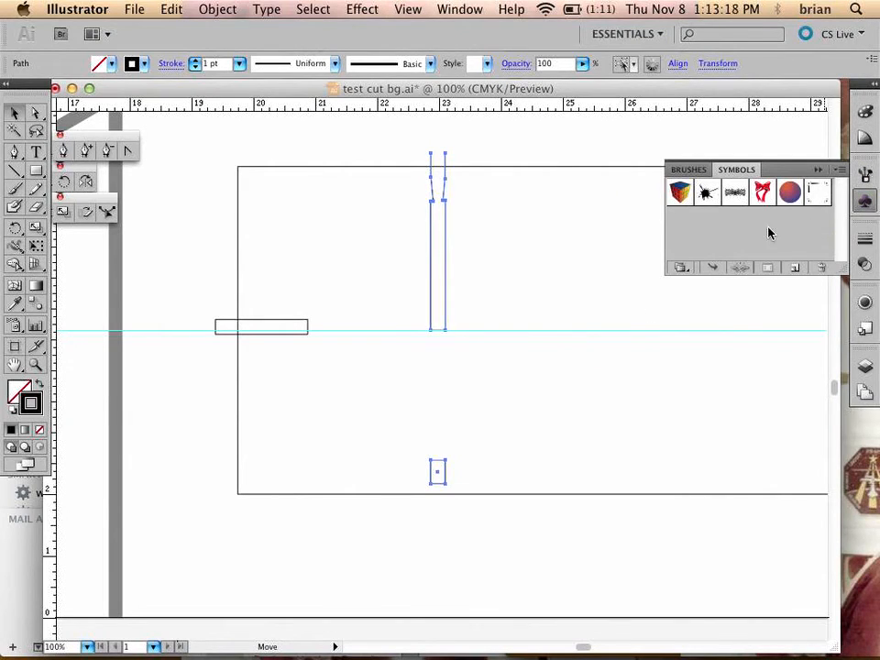
drag(449, 467, 714, 235)
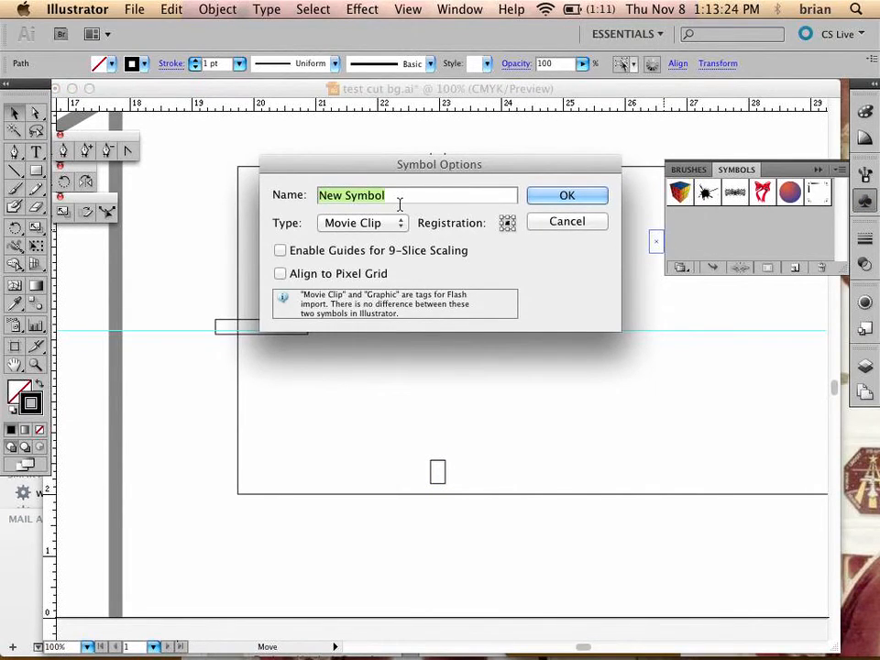
text(t)
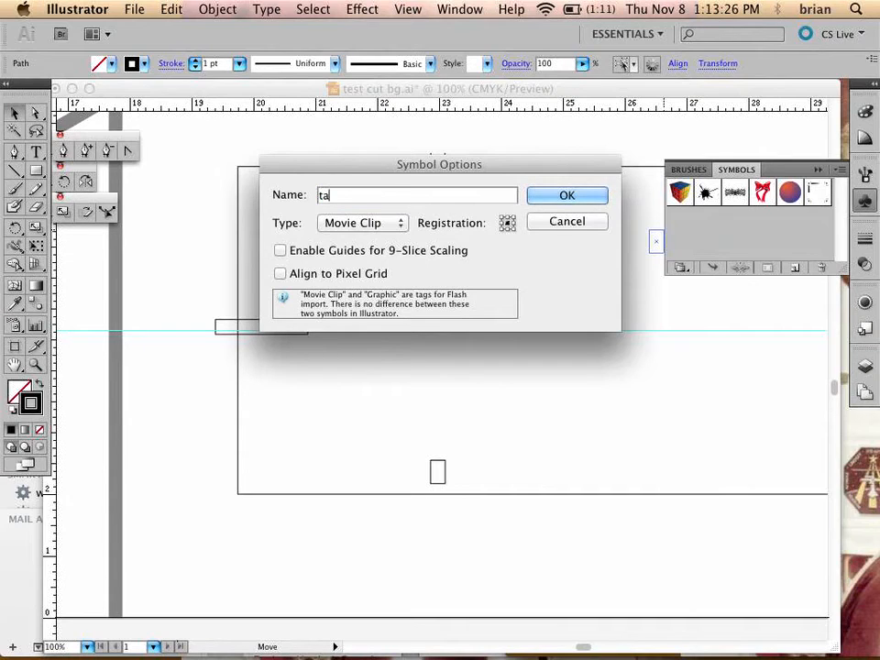
key(BackSpace)
text(slot)
click(354, 224)
click(355, 236)
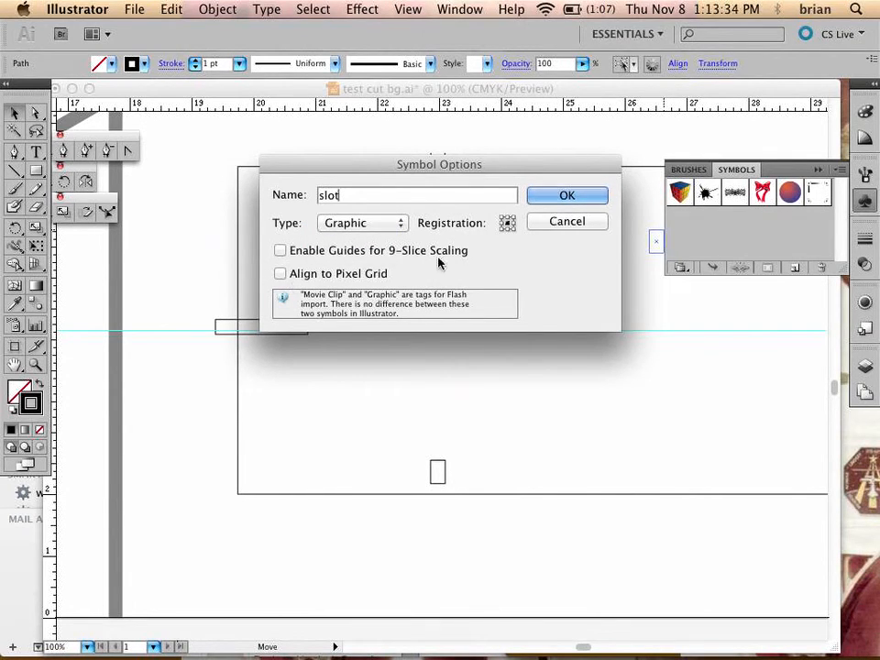
click(562, 197)
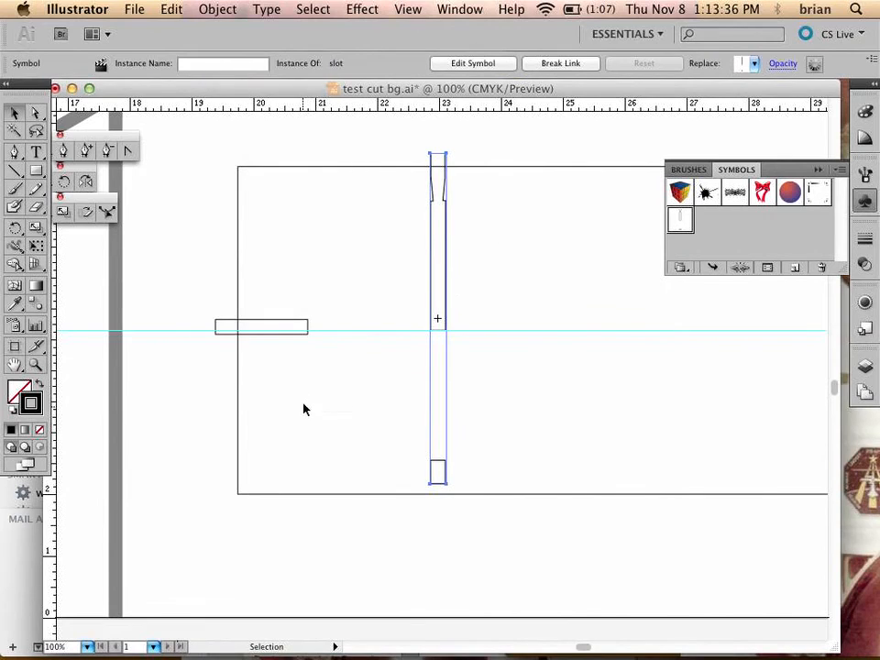
click(487, 320)
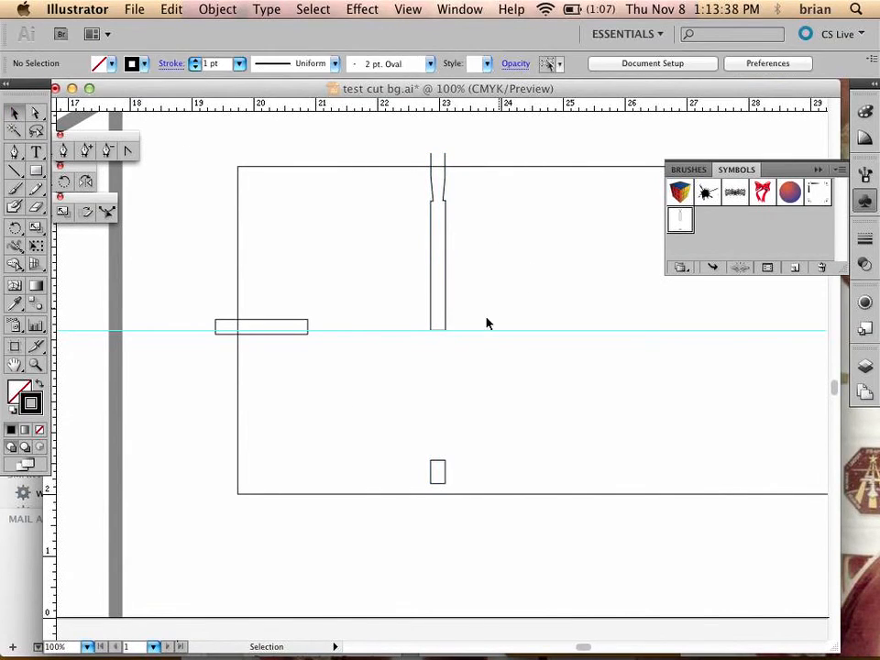
Place a slot symbol instance near 26 in on the ruler, its flat end on the guide, and duplicate it twice rightward at equal spacing.
drag(678, 220, 591, 241)
drag(620, 300, 382, 361)
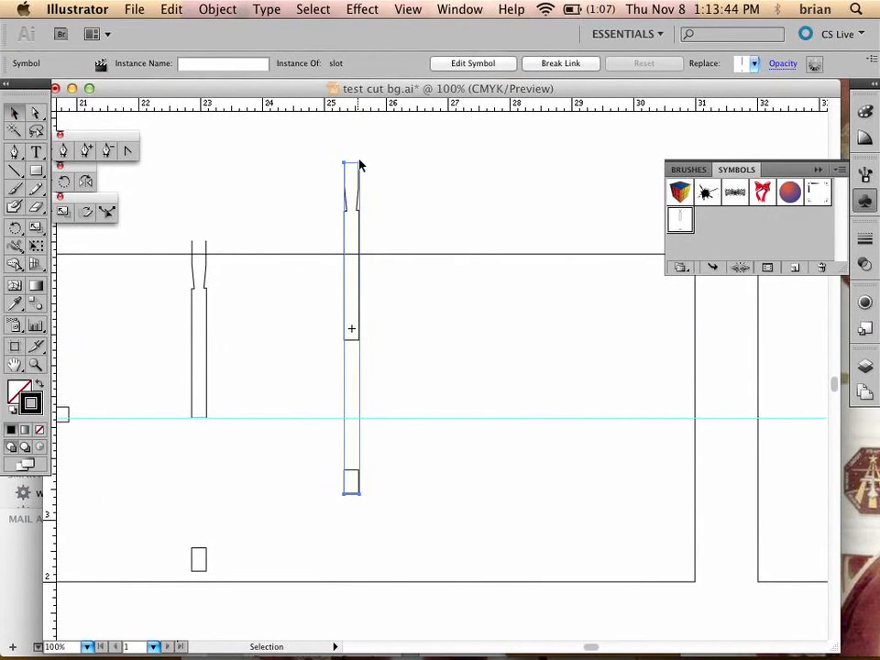
drag(358, 344, 507, 408)
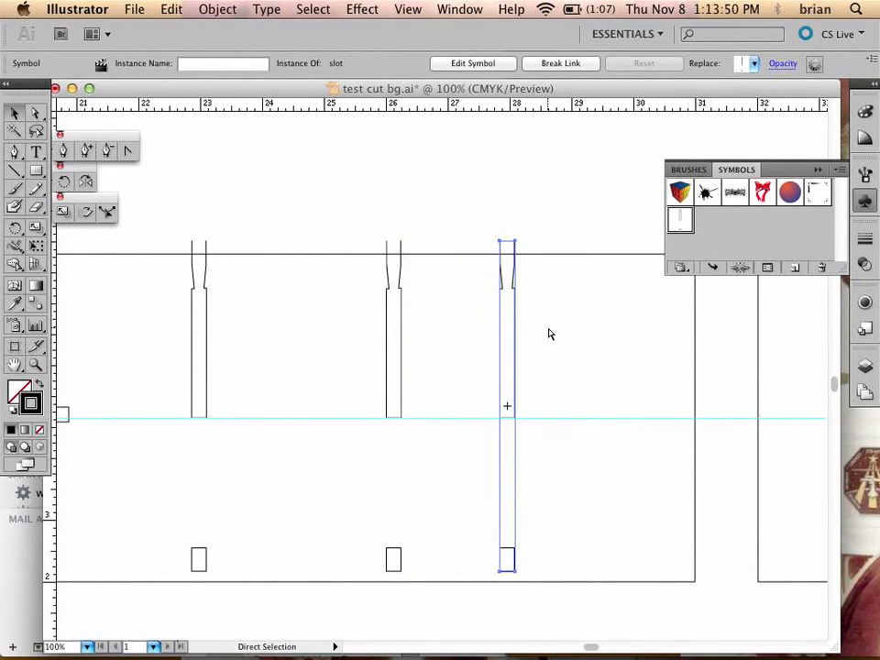
key(super+d)
click(556, 409)
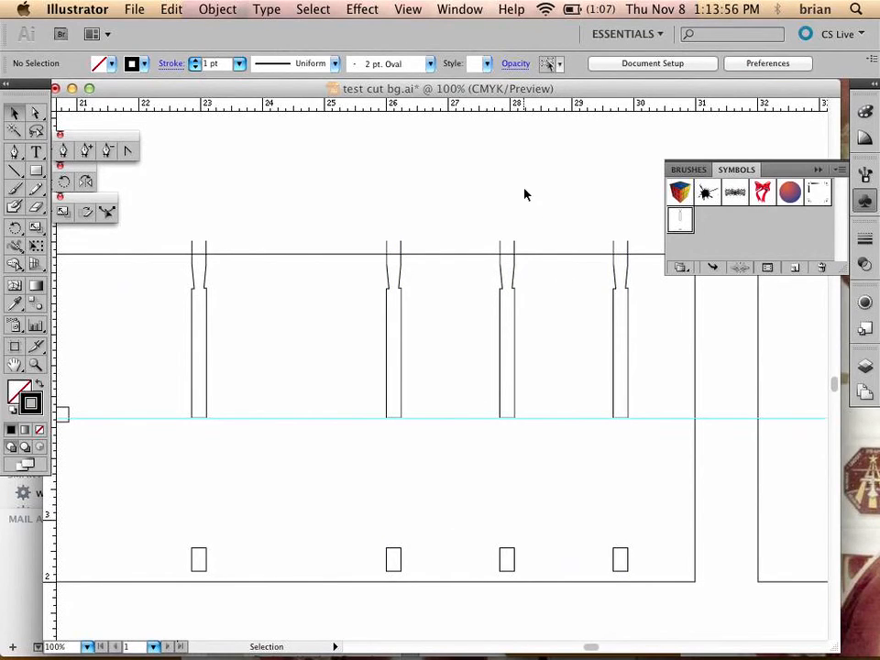
Edit the slot symbol by pulling the right inner notch anchor about 1.5 in to the right, and return to the layout.
key(space)
drag(444, 270, 545, 326)
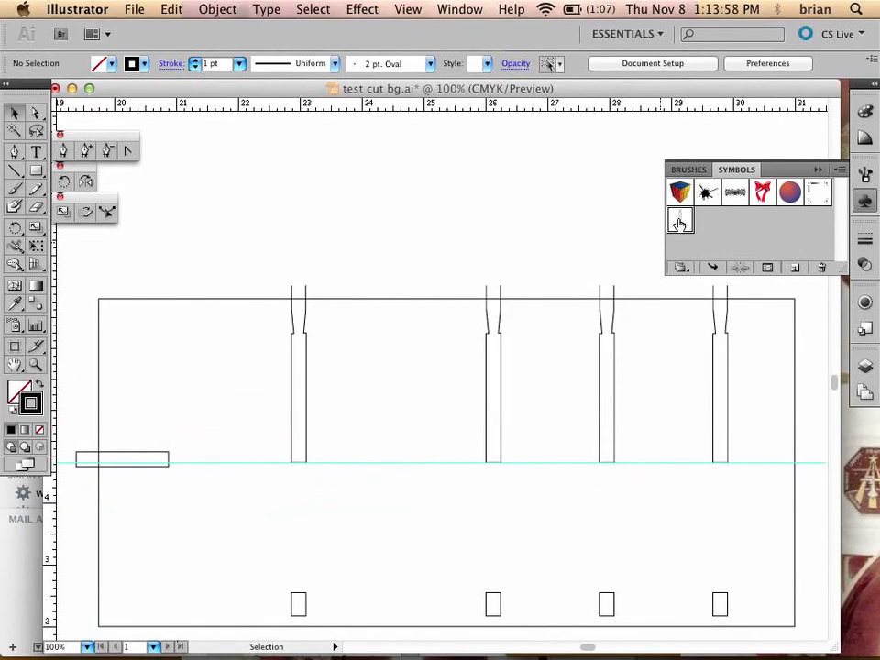
double_click(676, 224)
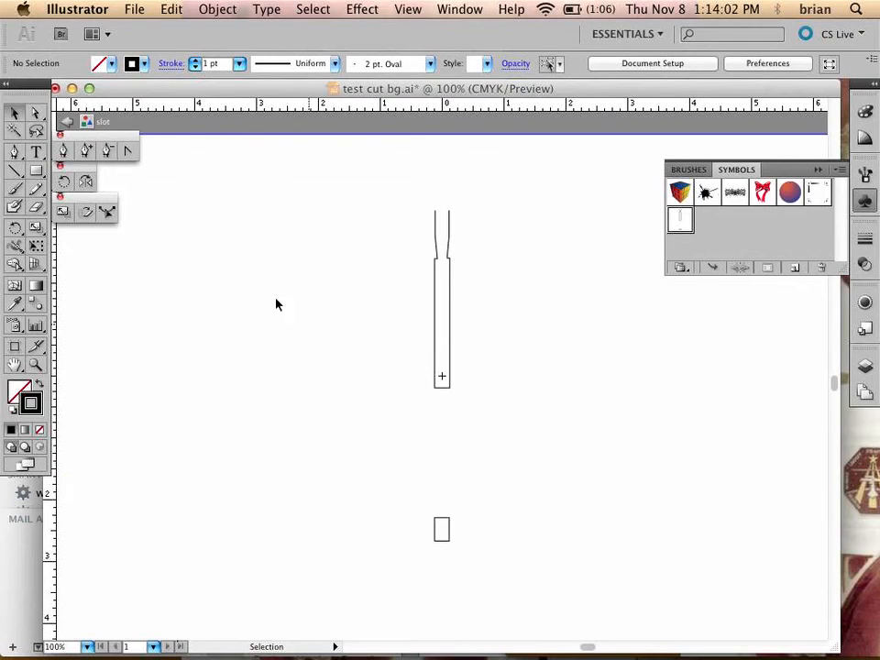
click(36, 112)
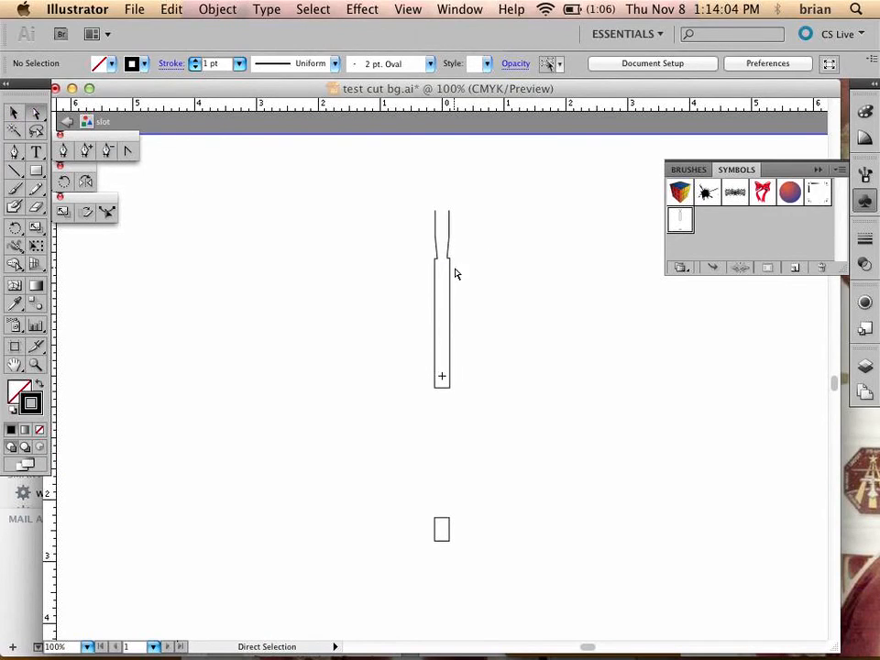
drag(449, 258, 543, 259)
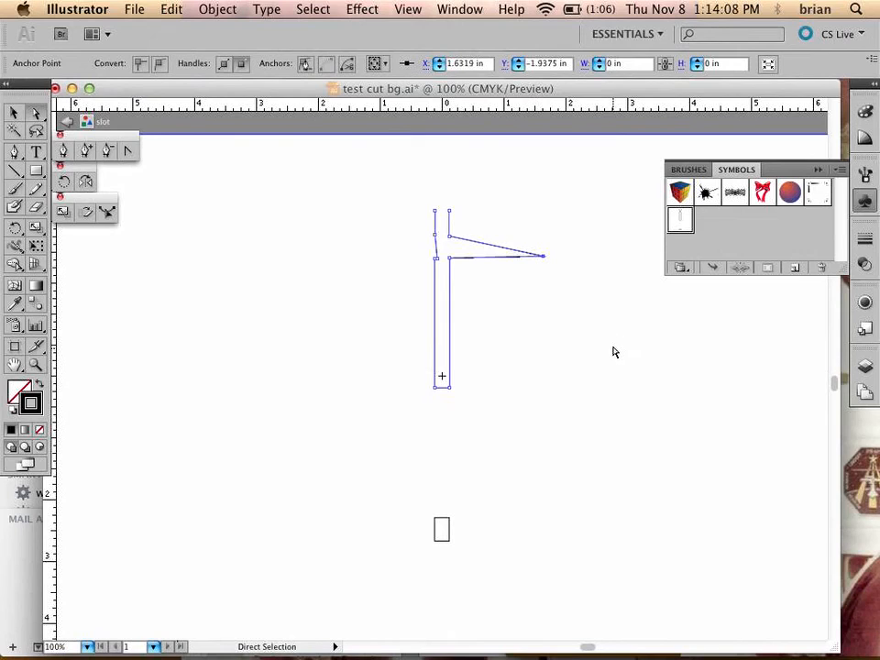
click(66, 126)
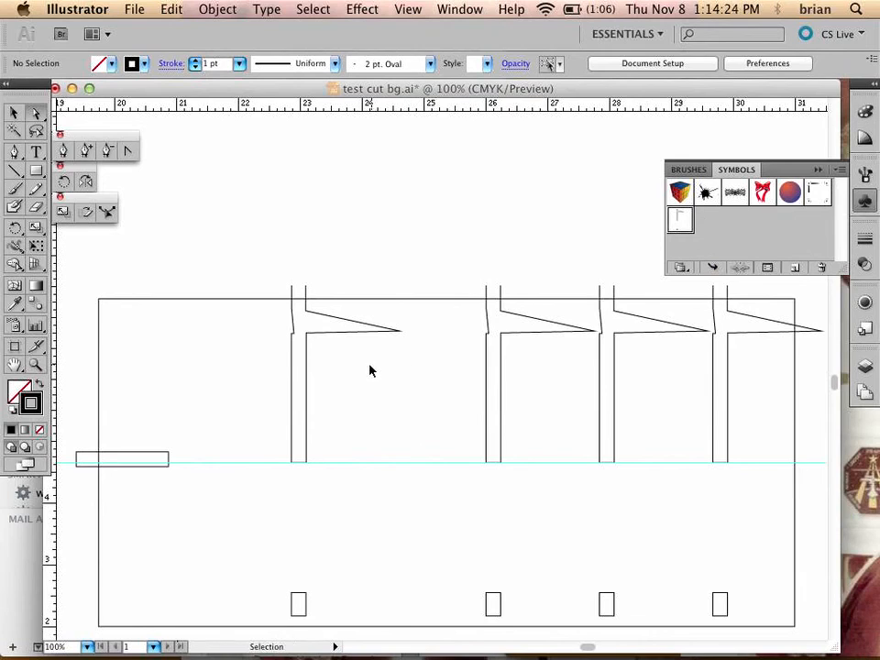
Undo the anchor move inside the slot symbol and exit symbol editing.
key(super+z)
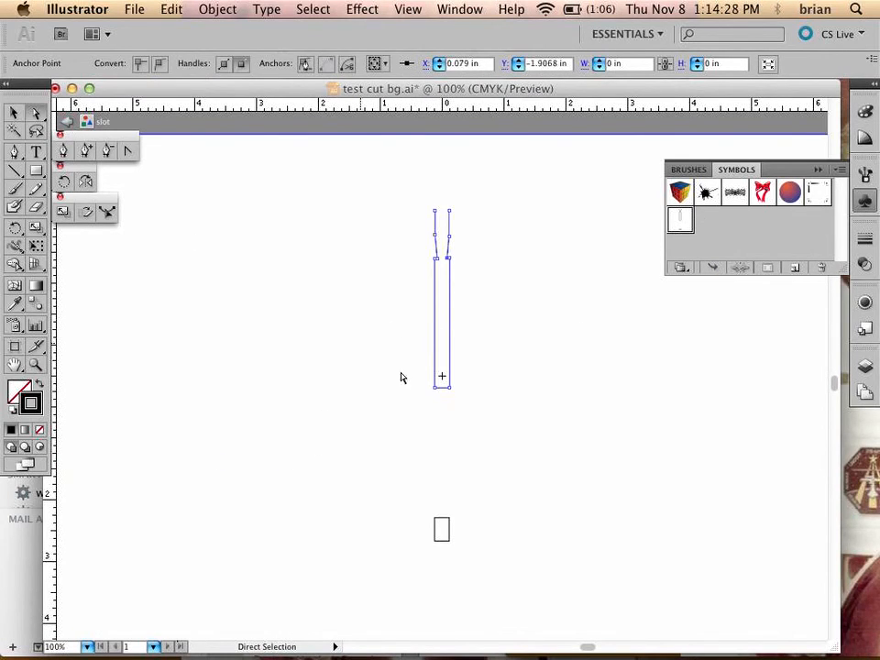
click(432, 414)
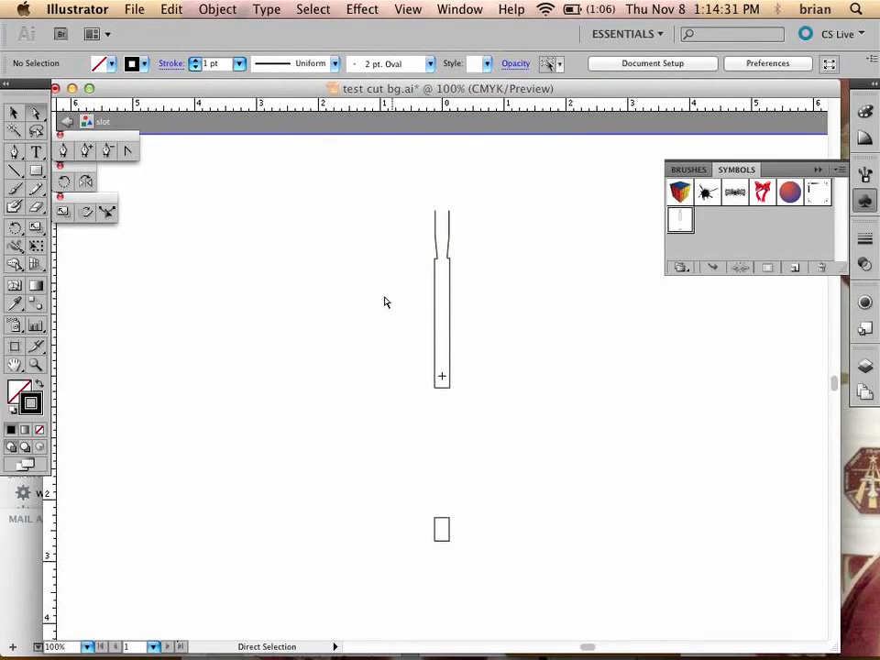
click(67, 121)
Rotate the leftmost slot instance 90° counterclockwise and place it below the guide, notched end at the rectangle's left edge.
key(z)
alt+click(403, 493)
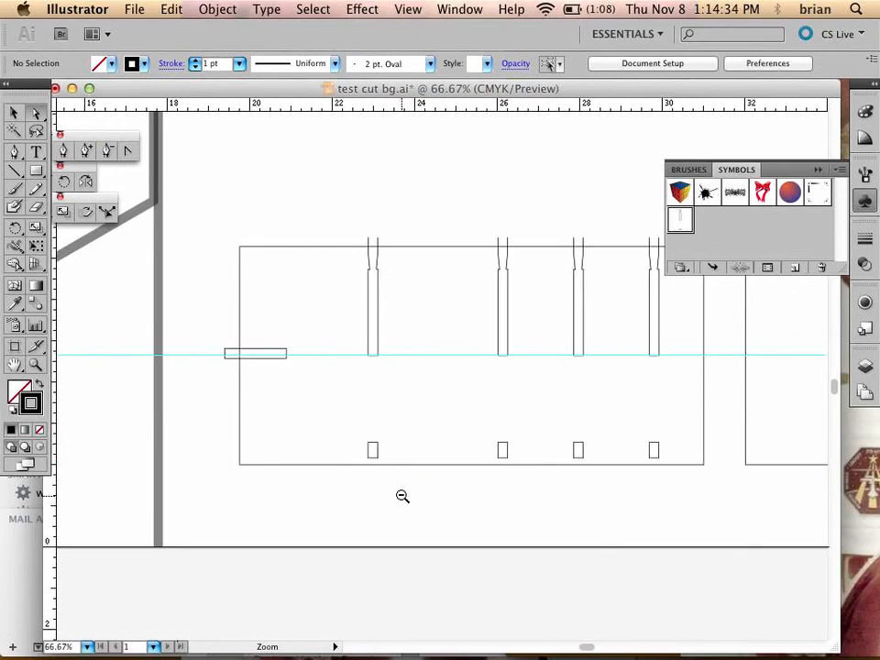
alt+click(440, 435)
drag(446, 395, 328, 340)
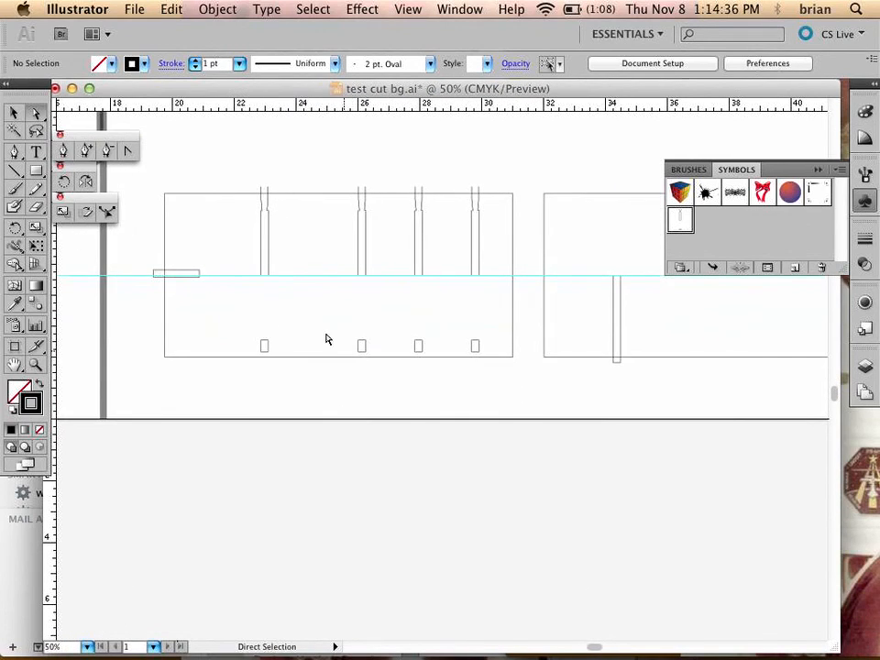
key(v)
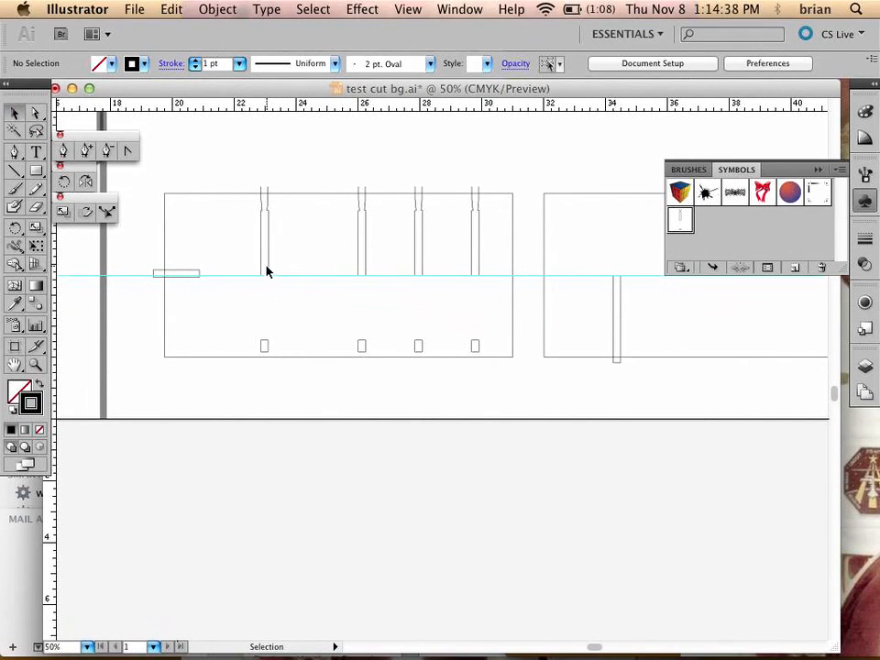
click(264, 197)
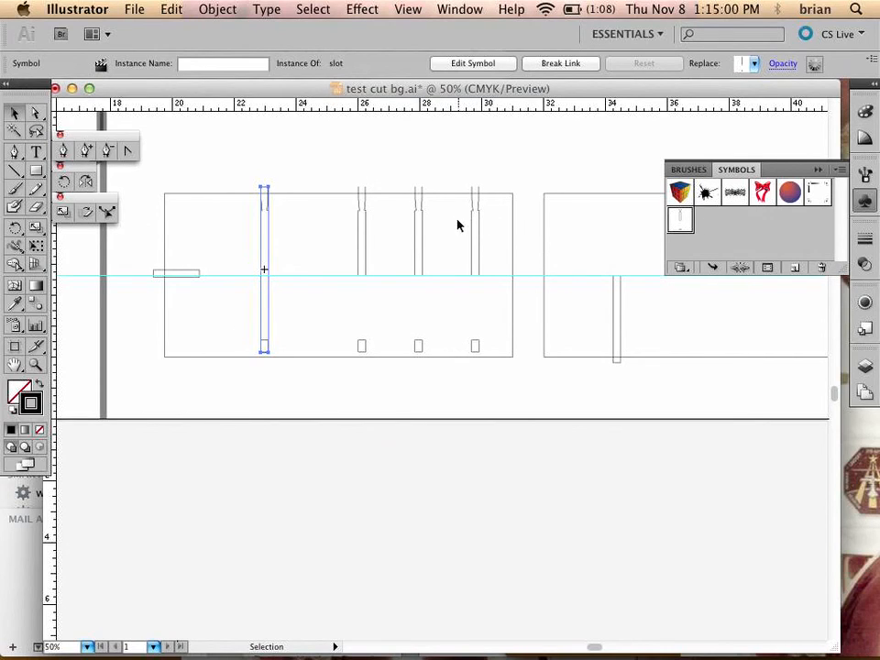
click(313, 363)
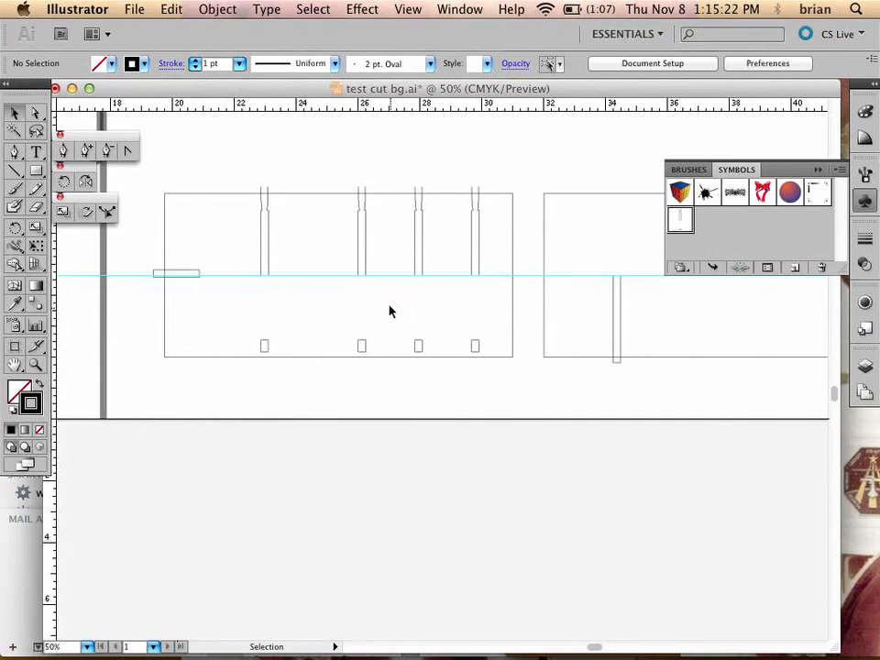
click(268, 233)
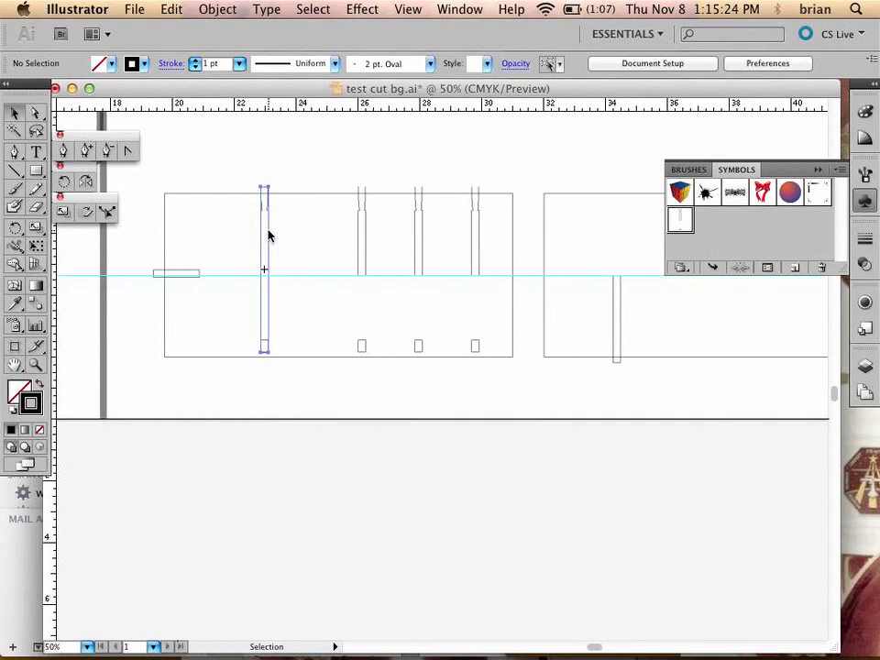
click(14, 227)
drag(266, 229, 165, 308)
key(v)
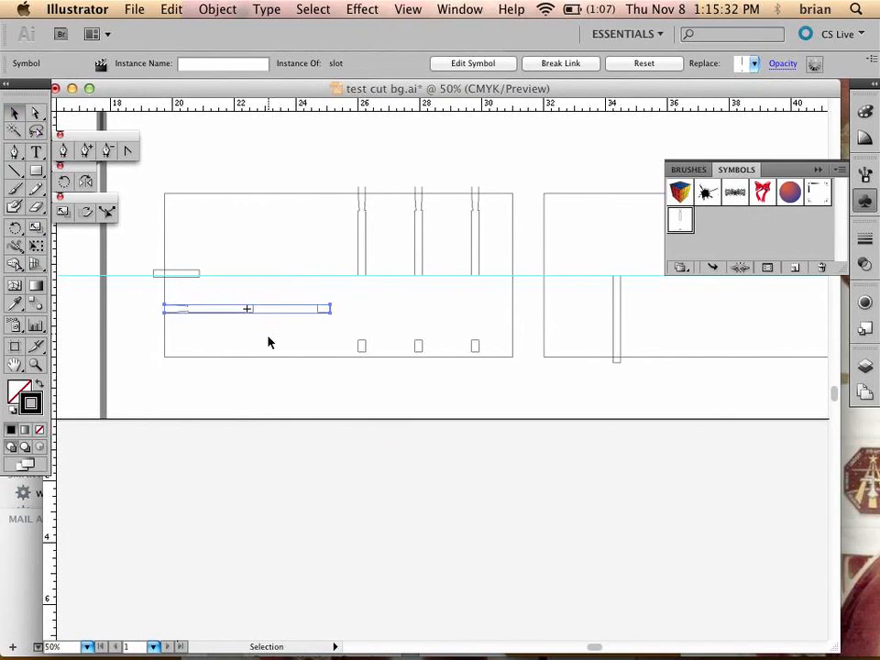
Scale the horizontal slot instance down to about 2.2 in long, with its notched end at the rectangle's left edge, and deselect it.
click(268, 342)
click(215, 310)
click(35, 112)
drag(344, 295, 286, 316)
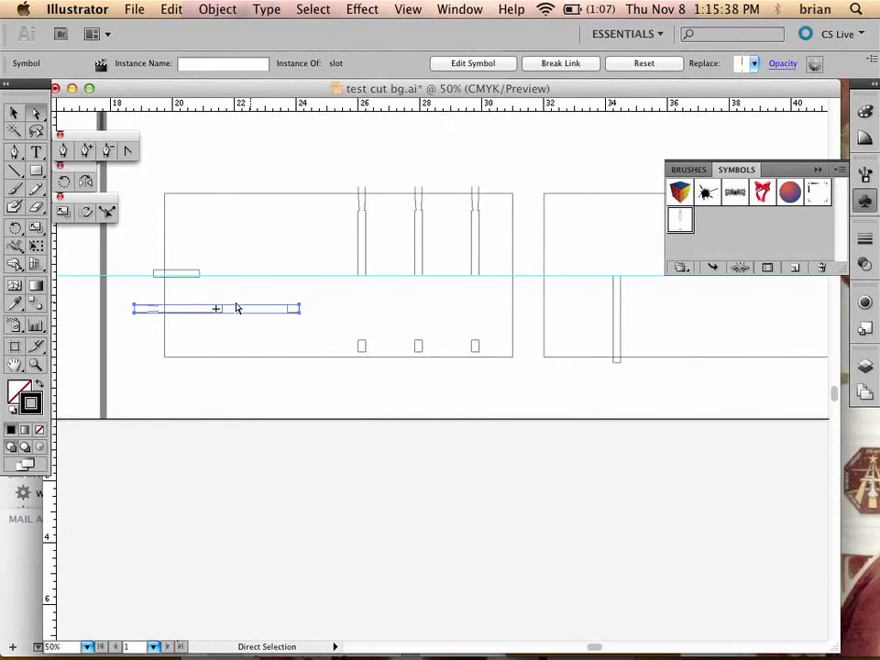
click(35, 227)
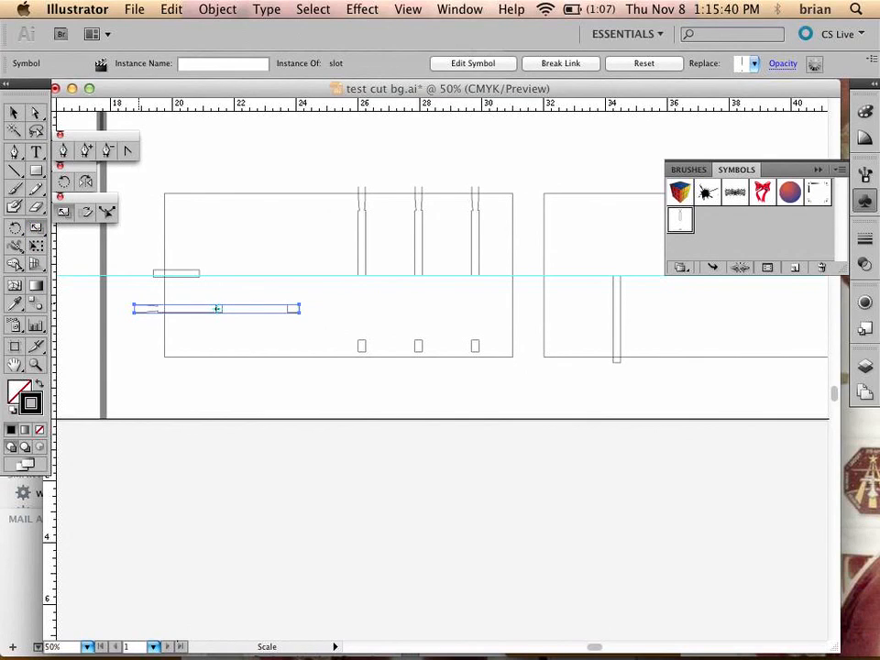
drag(305, 314, 233, 313)
click(14, 112)
click(206, 321)
click(315, 311)
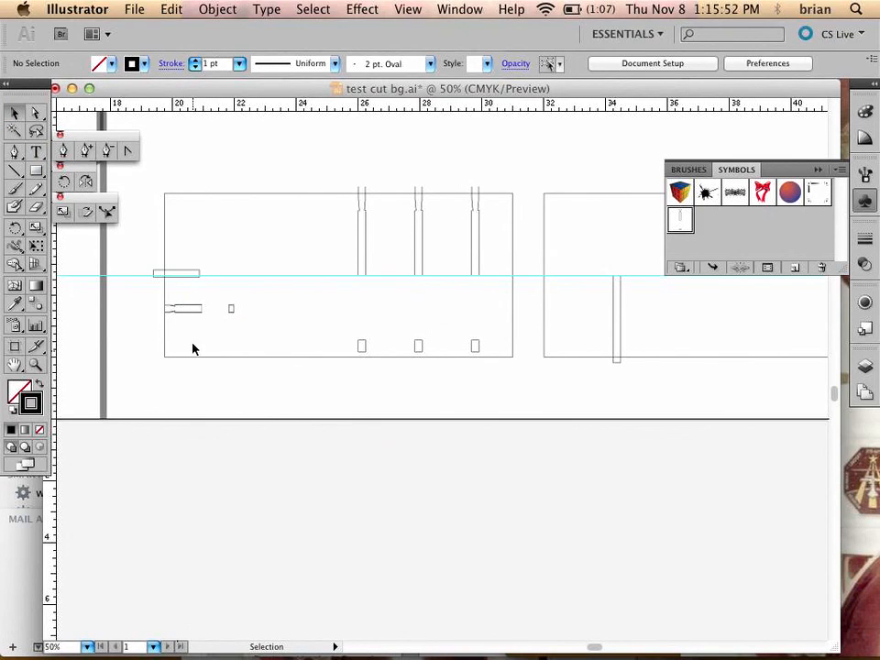
Inspect the shortened horizontal slot up close and the overall layout of both large rectangles.
key(z)
click(315, 344)
click(444, 363)
click(444, 363)
click(444, 366)
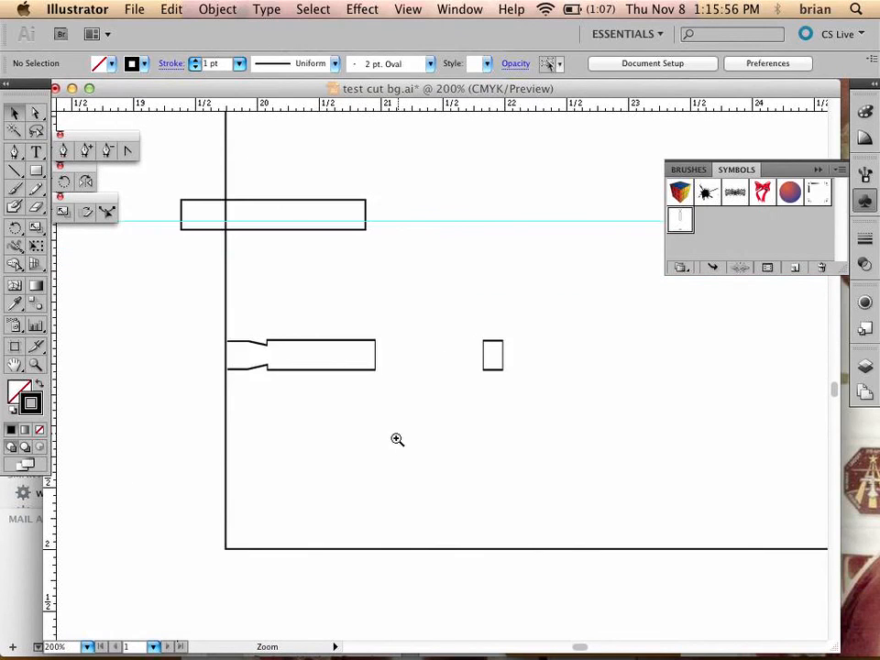
alt+click(411, 397)
alt+click(426, 399)
alt+click(427, 399)
alt+click(428, 403)
alt+click(428, 403)
drag(526, 346, 296, 320)
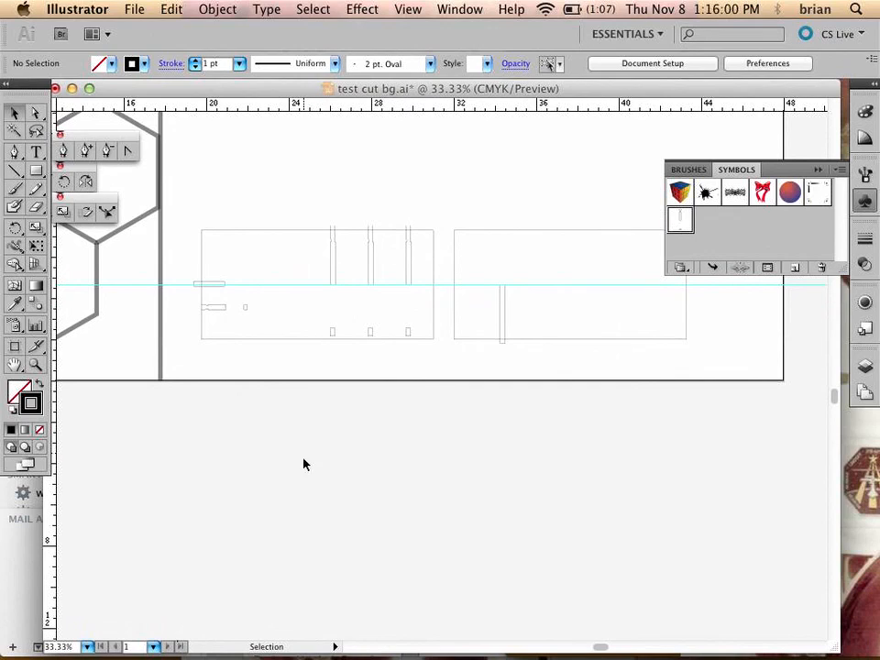